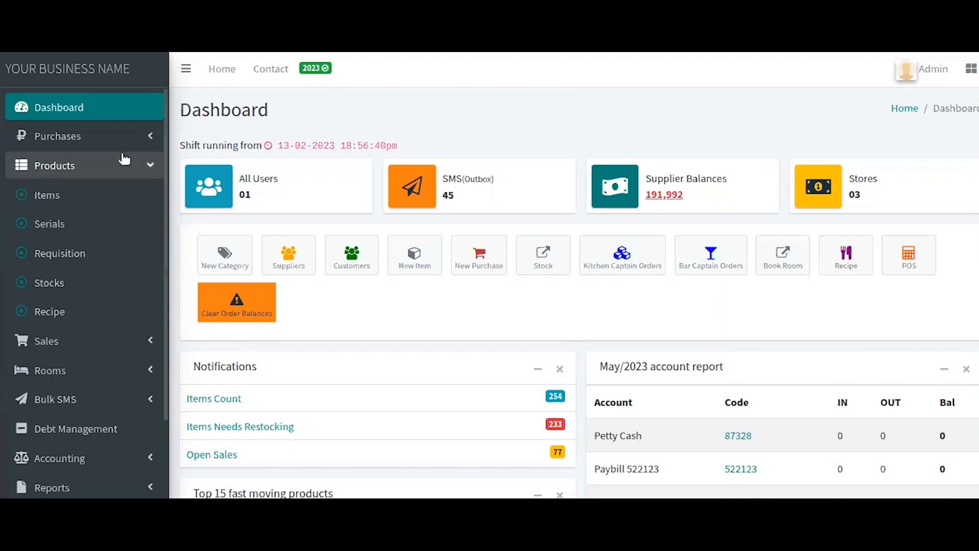
Step: Open the product items list and view the profile of 4TH STREET SWEET RED 750ML
left_click(72, 171)
left_click(72, 172)
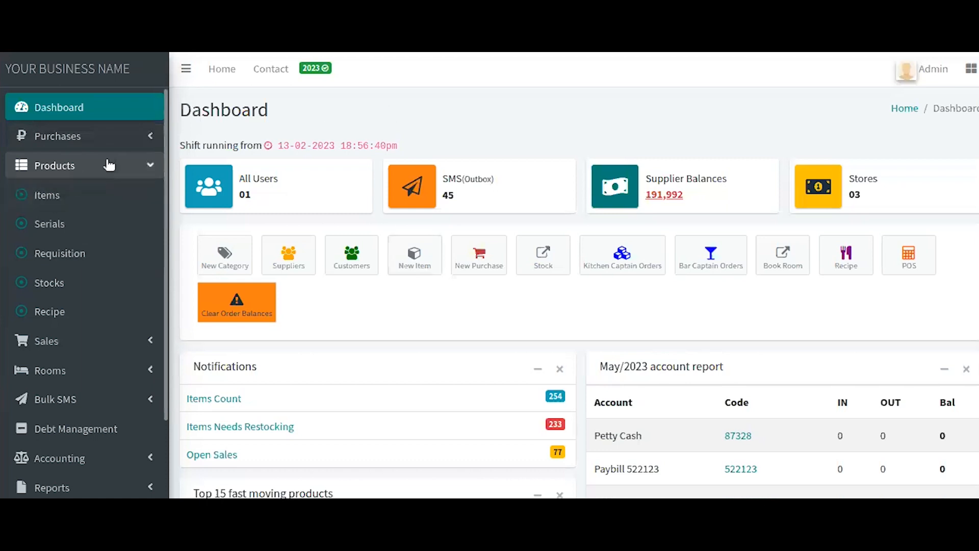
left_click(56, 197)
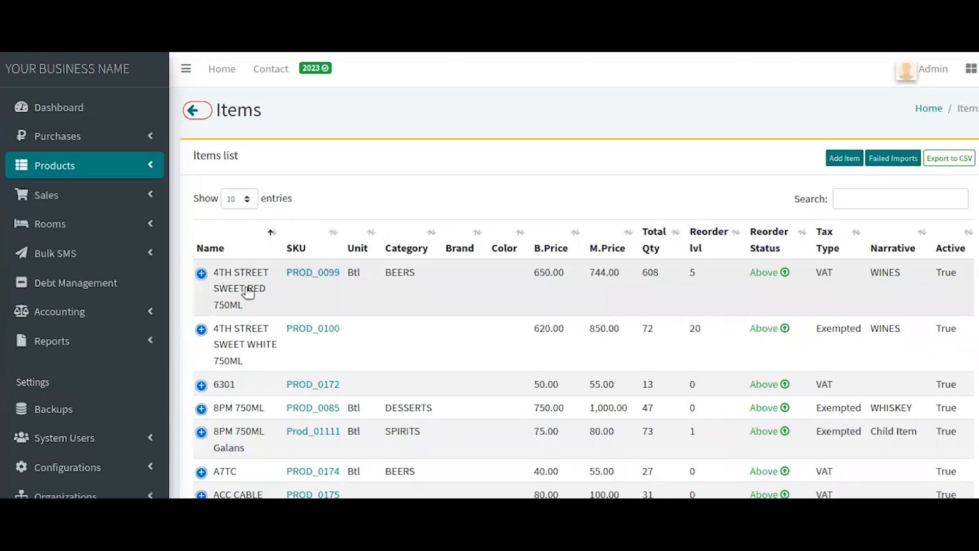
left_click(311, 274)
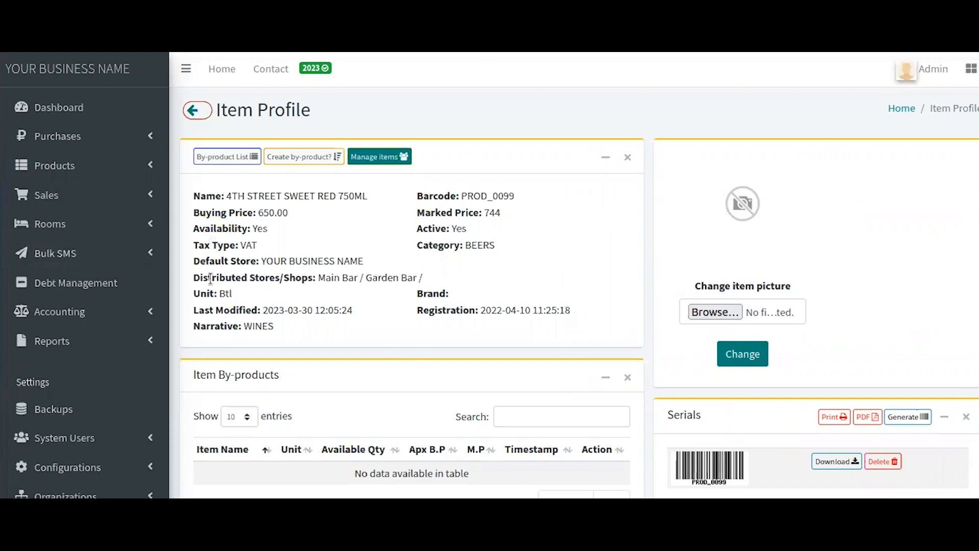
Step: Check which unit is configured in the details of 4TH STREET SWEET RED 750ML
scroll(210, 279, "down", 2)
left_click_drag(191, 213, 233, 214)
double_click(225, 213)
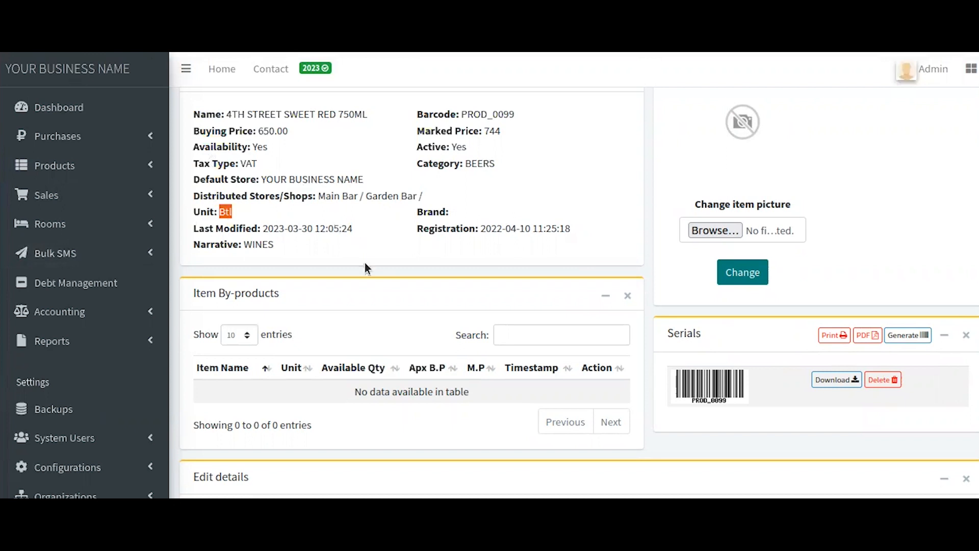
scroll(360, 266, "up", 2)
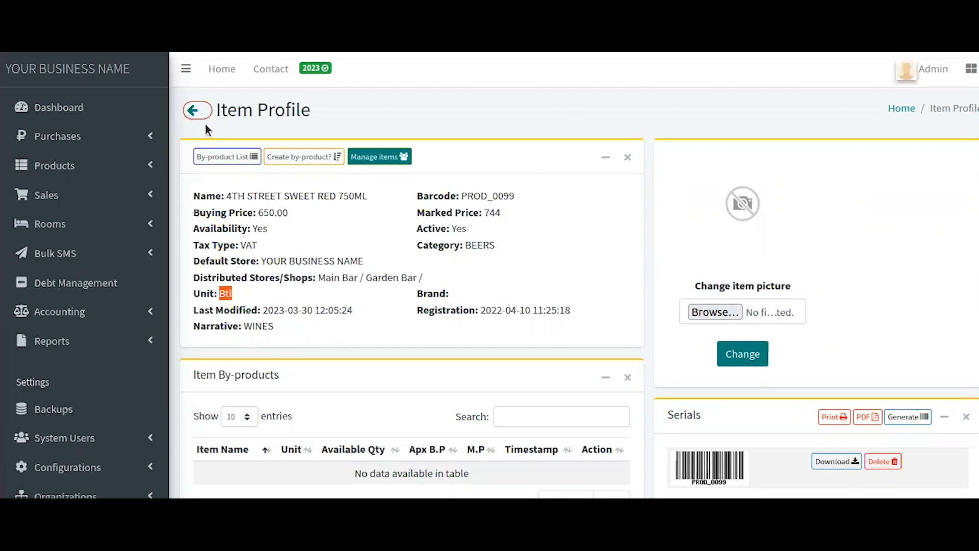
Step: Return to the items list and check the unit assigned to 8PM 750ML and the other items
left_click(211, 158)
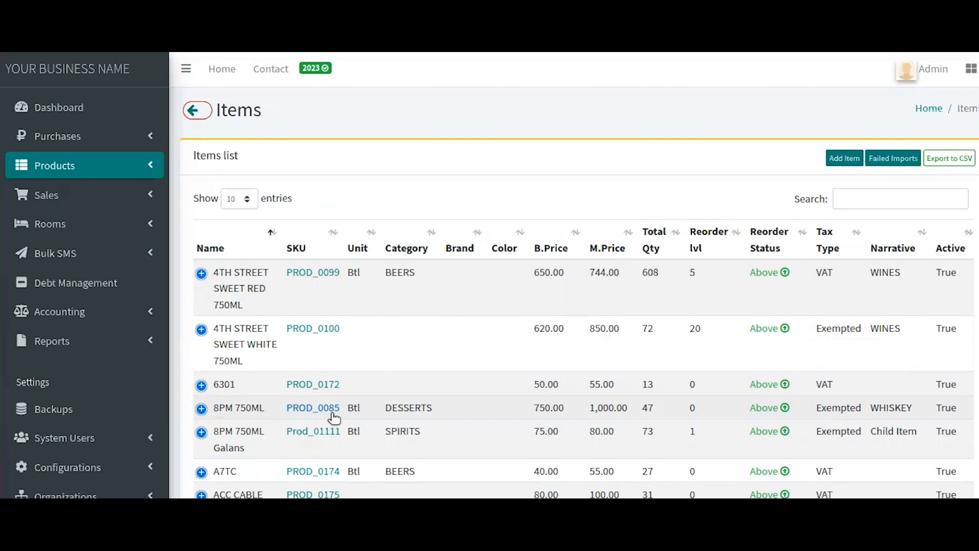
double_click(359, 266)
double_click(348, 410)
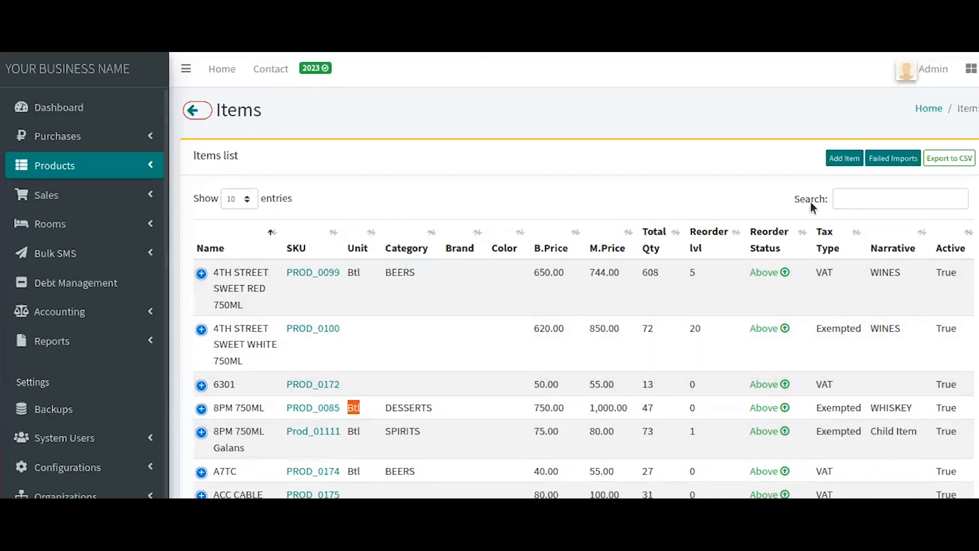
scroll(579, 306, "down", 1)
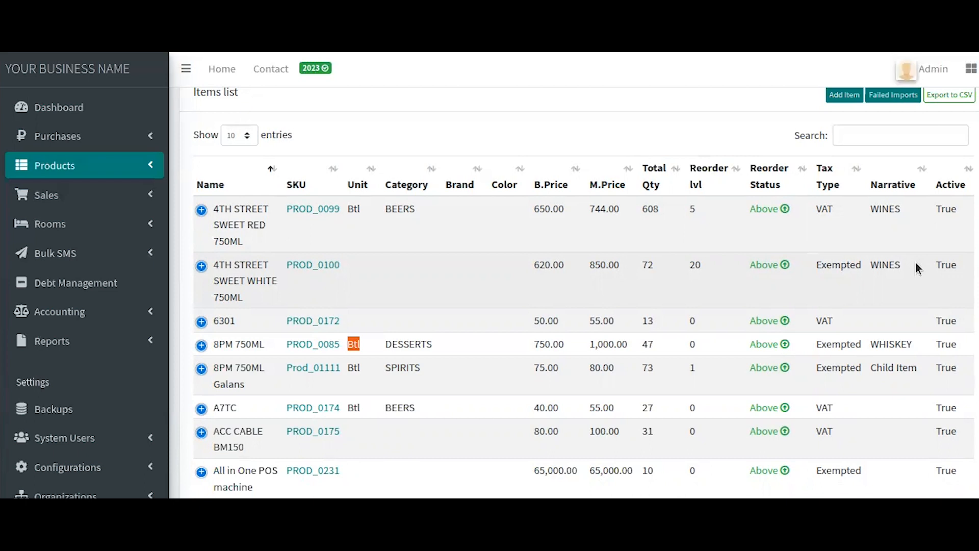
left_click(431, 272)
Step: Open the product recipe page and look over the recipe form and the list of existing recipes
left_click(107, 173)
left_click(51, 311)
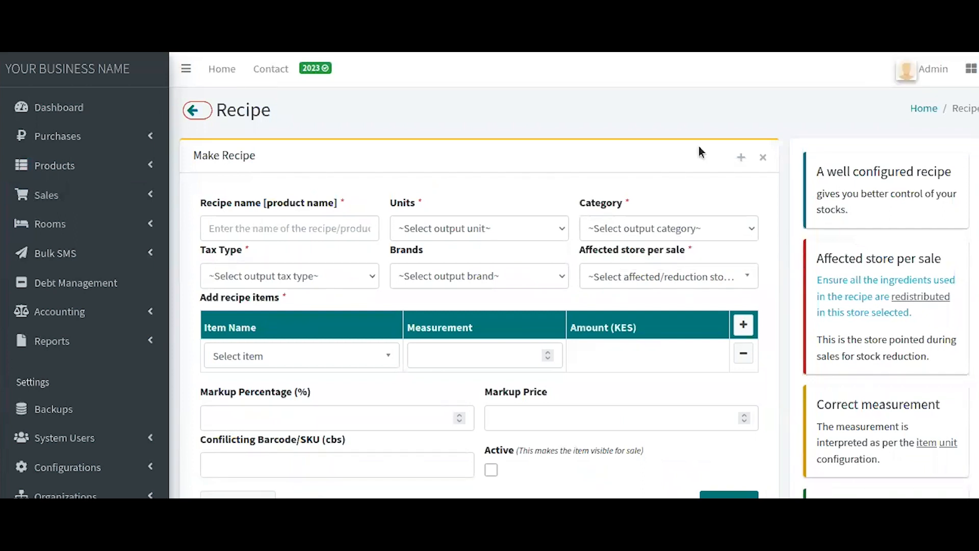
scroll(543, 186, "down", 10)
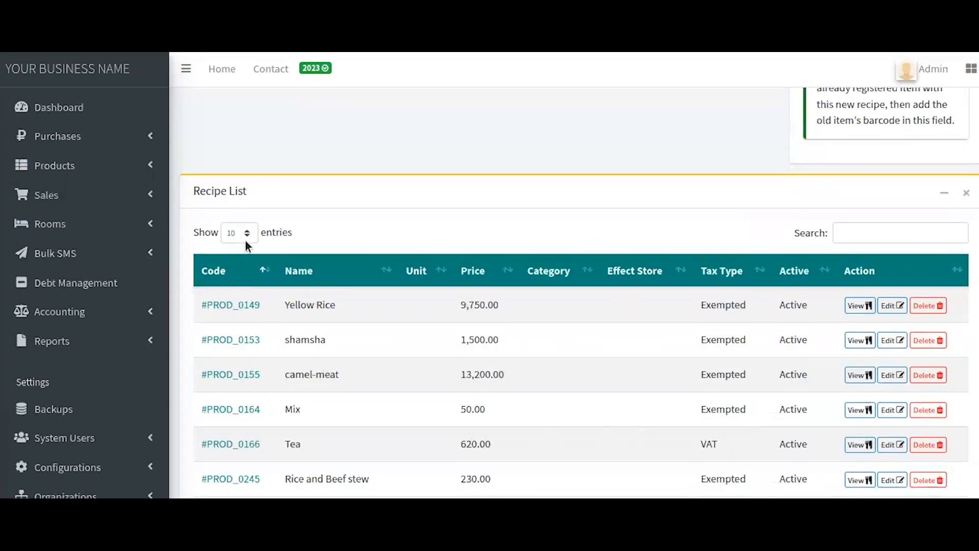
scroll(717, 243, "down", 3)
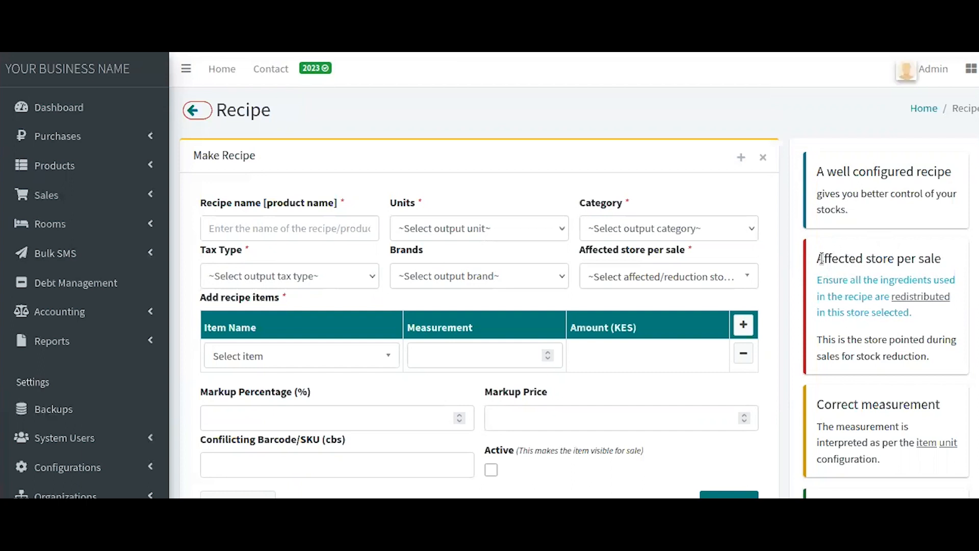
Step: Read the guidance on the affected store per sale and locate the matching field in the recipe form
left_click_drag(824, 258, 940, 258)
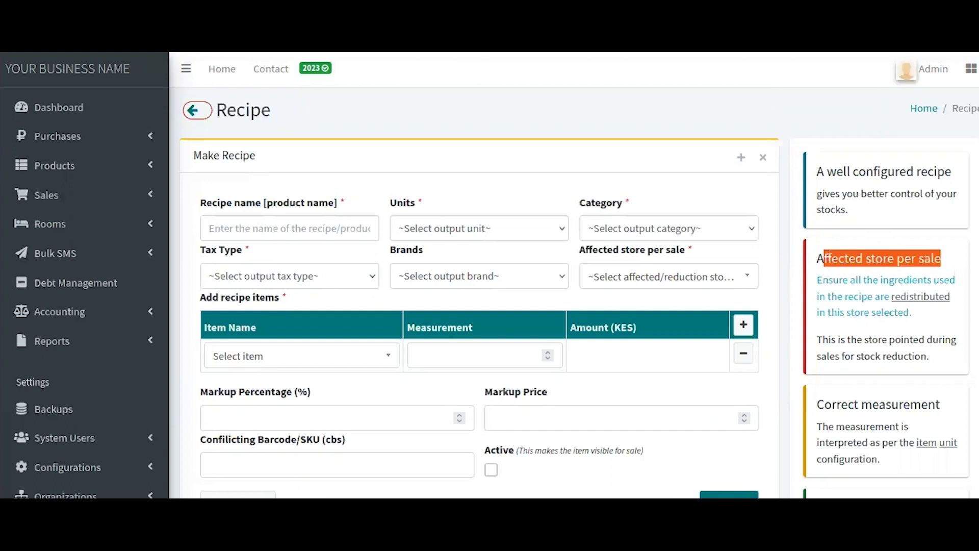
left_click(945, 259)
left_click_drag(580, 249, 684, 257)
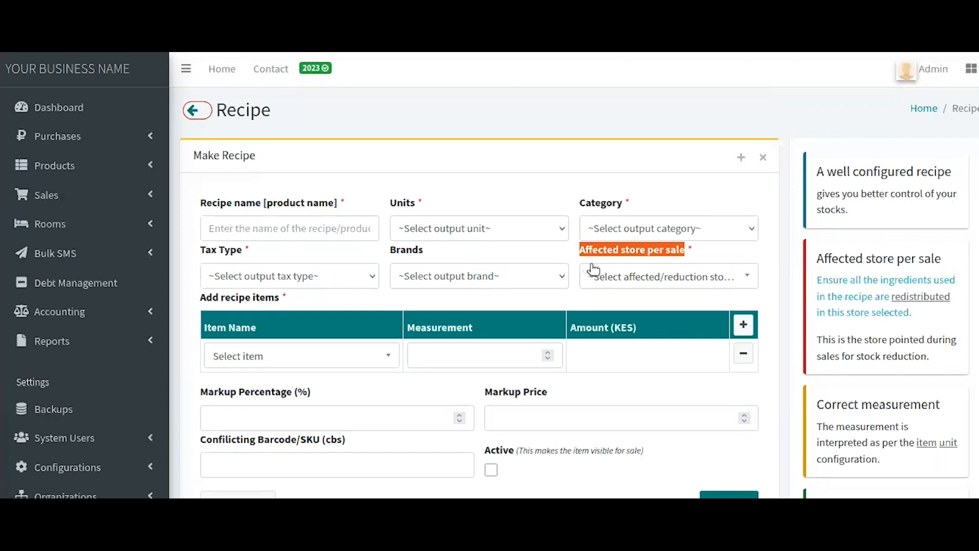
left_click_drag(810, 268, 902, 375)
left_click(902, 339)
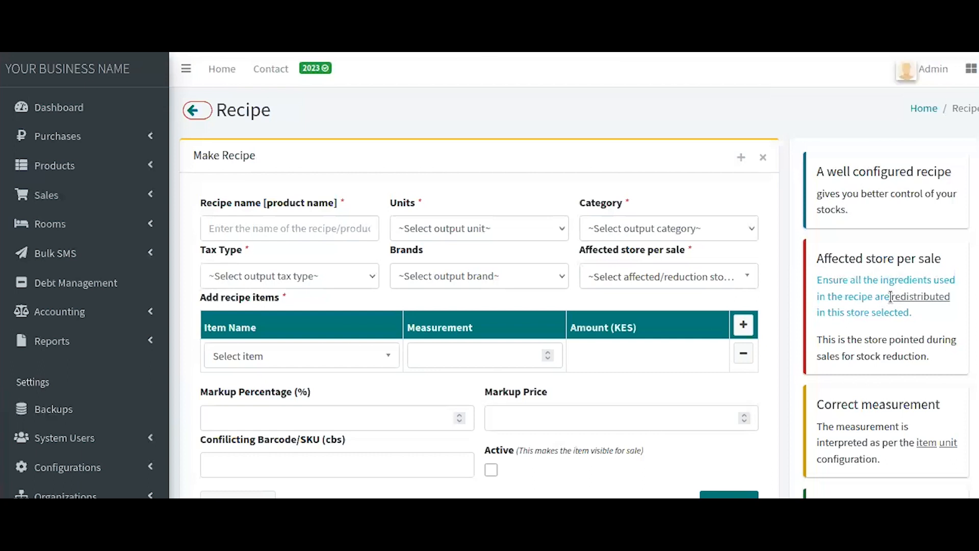
Step: Read the correct measurement guidance beside the recipe form
scroll(837, 337, "down", 5)
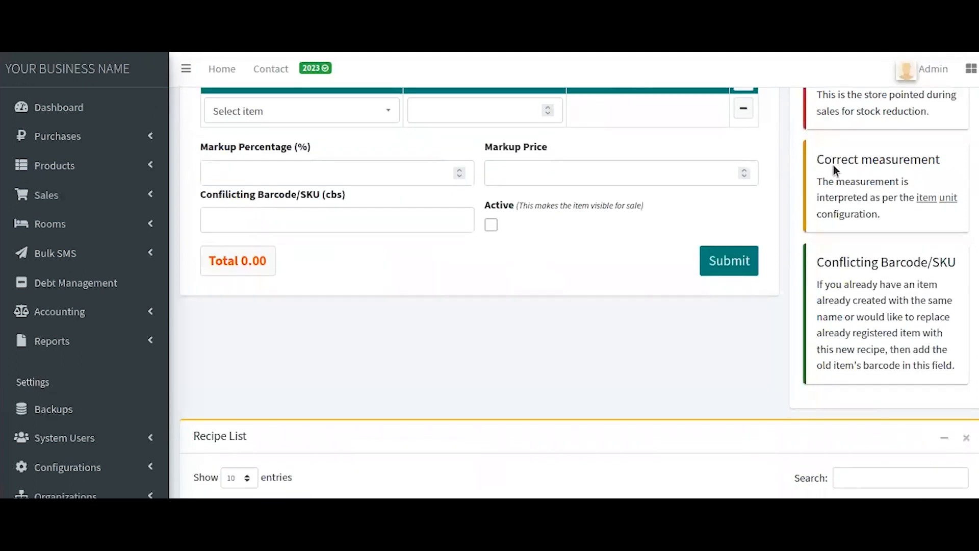
left_click_drag(825, 160, 949, 173)
left_click(948, 174)
scroll(880, 184, "up", 2)
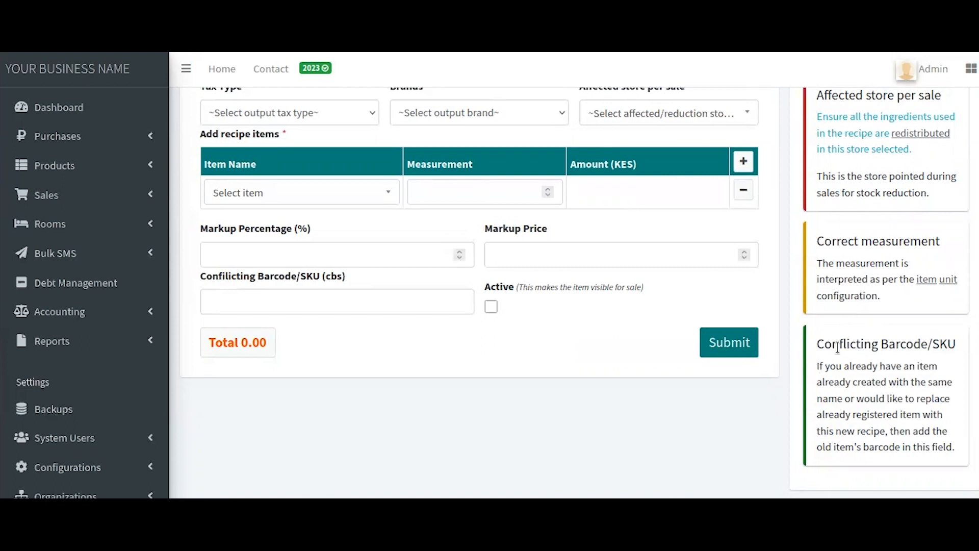
Step: Read the conflicting barcode/SKU guidance and locate the matching field in the recipe form
left_click_drag(831, 349, 947, 349)
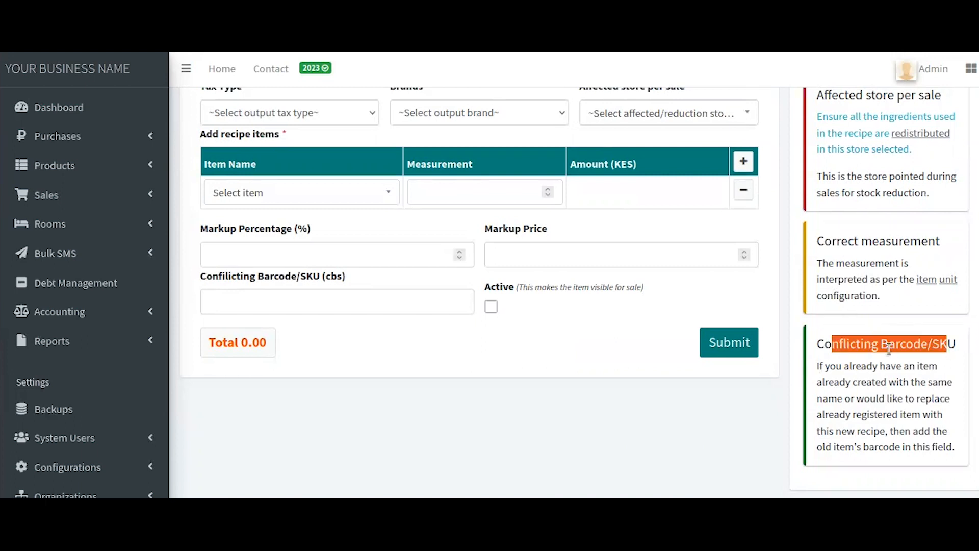
left_click(858, 349)
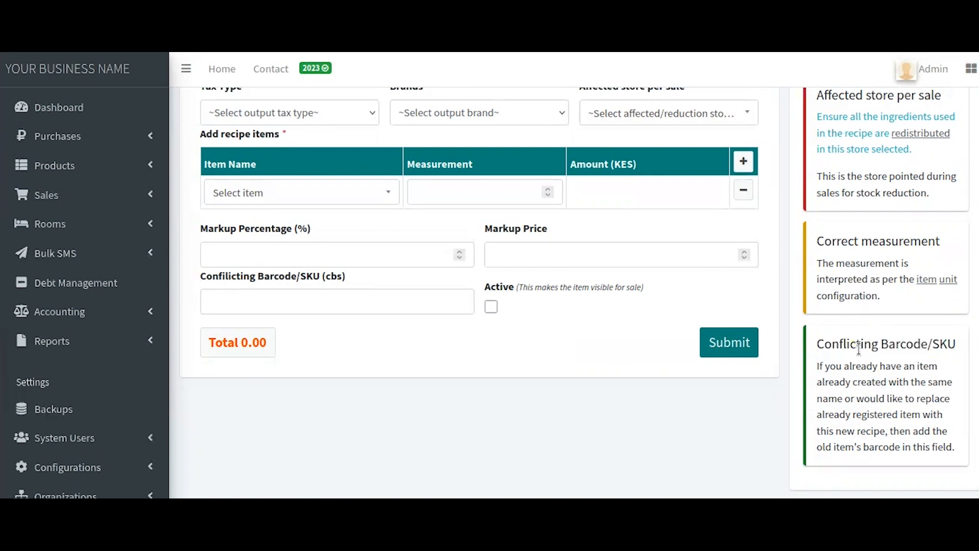
triple_click(859, 349)
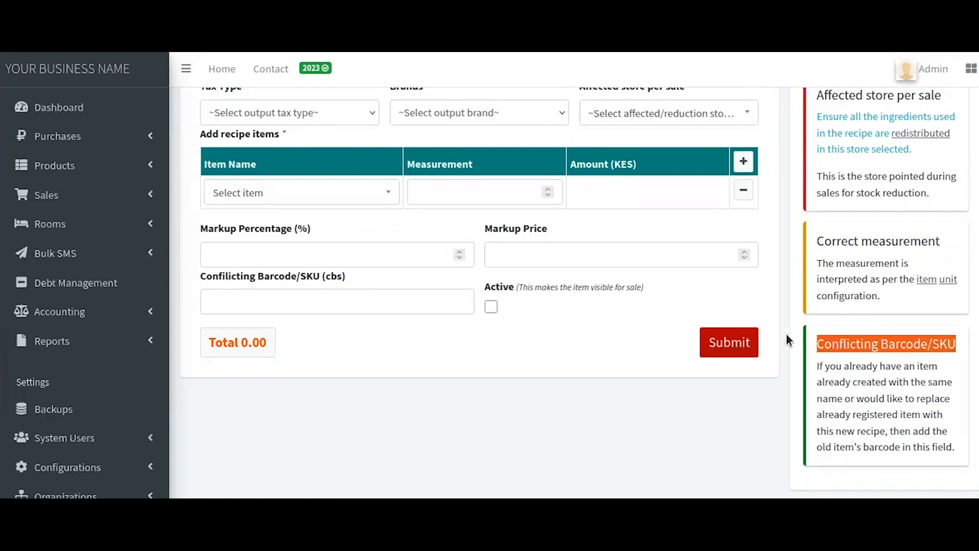
left_click_drag(198, 275, 440, 286)
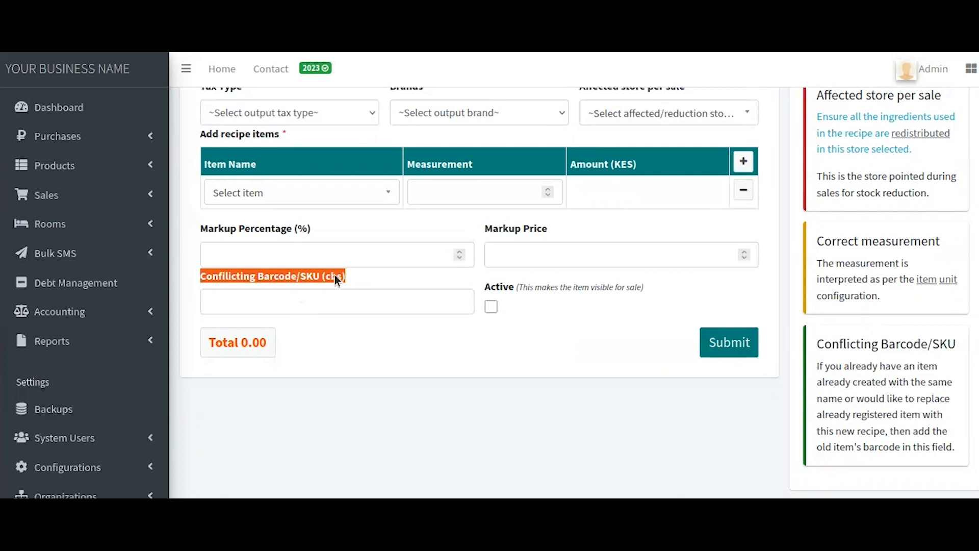
double_click(880, 349)
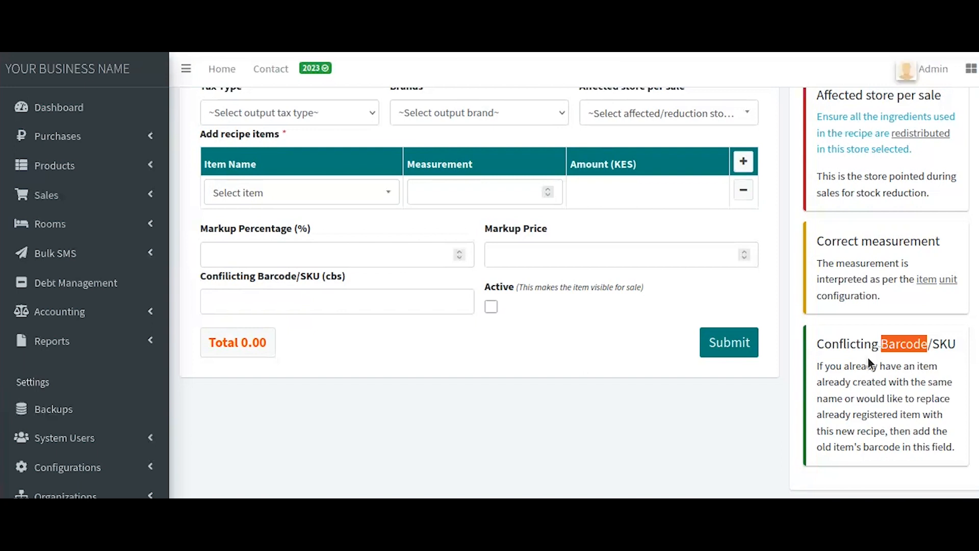
left_click(391, 303)
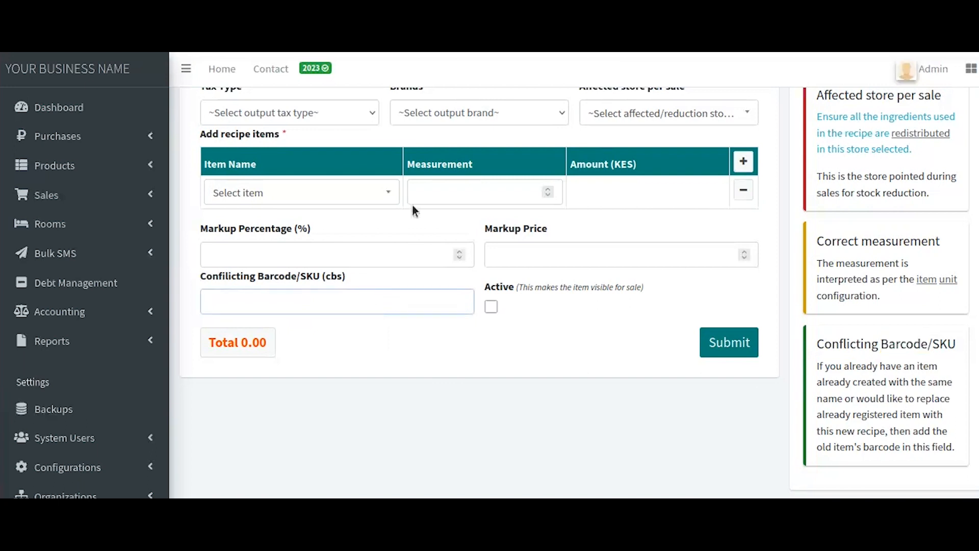
Step: Open the product items list in a separate browser tab and switch to it
left_click(90, 165)
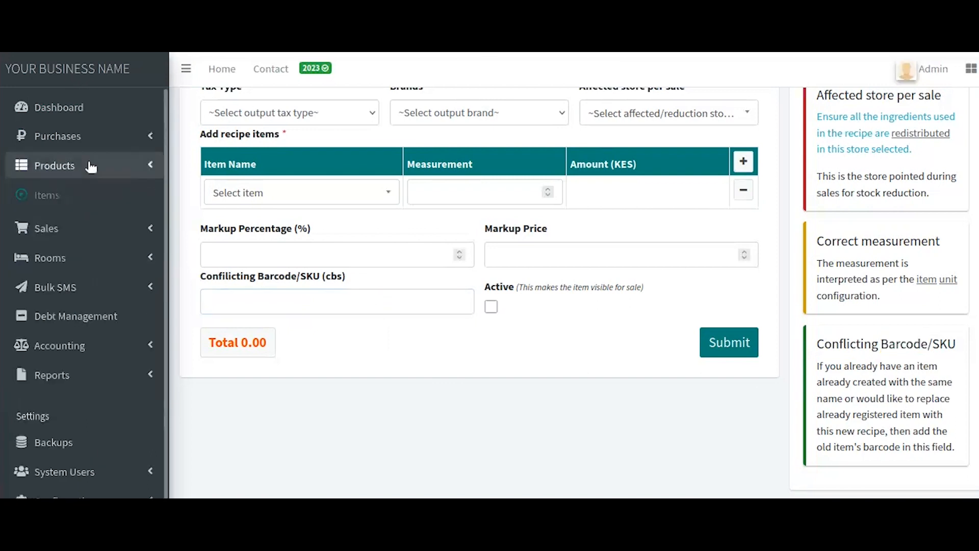
right_click(68, 198)
left_click(137, 211)
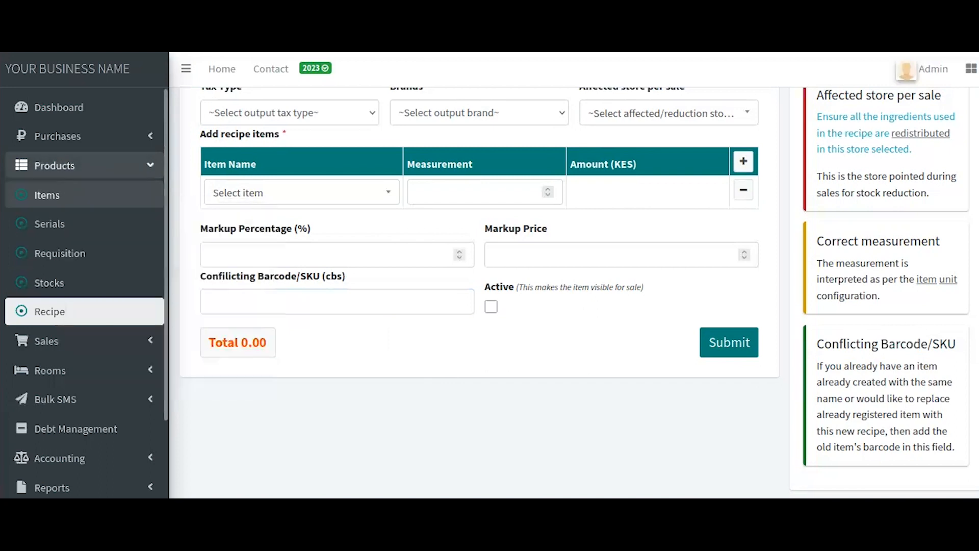
key("ctrl+Tab")
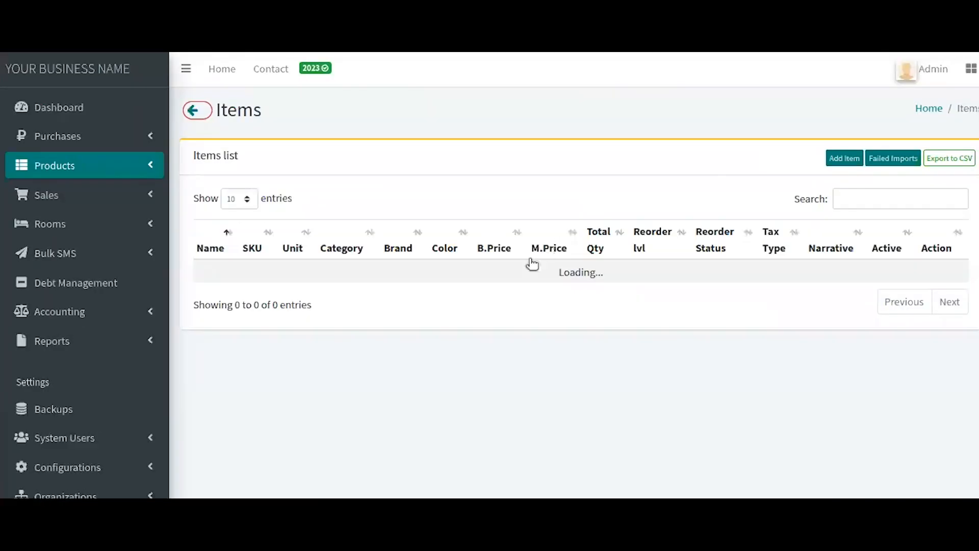
Step: Search the items list for "coc" and expand the CRAZY COCK 750ML entry
scroll(504, 286, "down", 1)
scroll(504, 286, "down", 3)
scroll(518, 243, "up", 3)
left_click(868, 177)
type("coc")
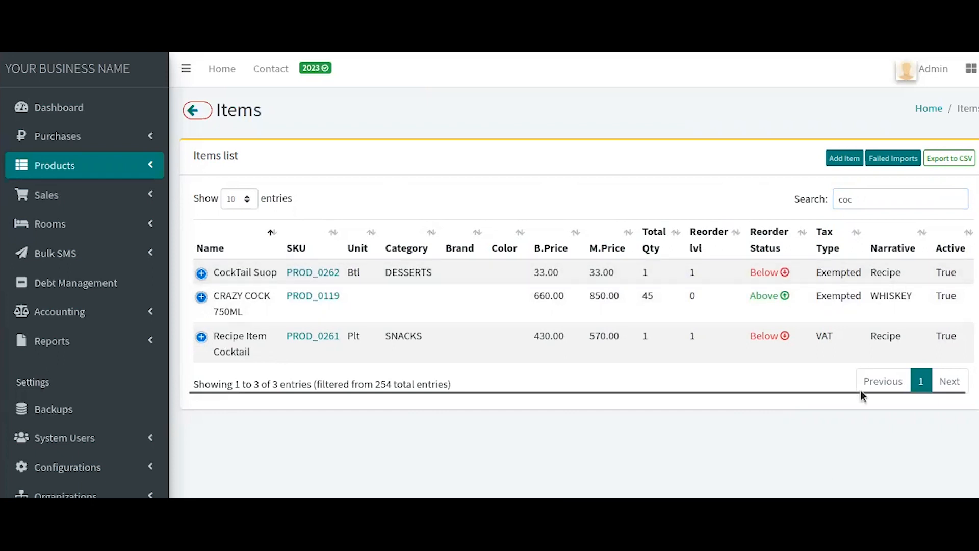
left_click_drag(260, 312, 214, 298)
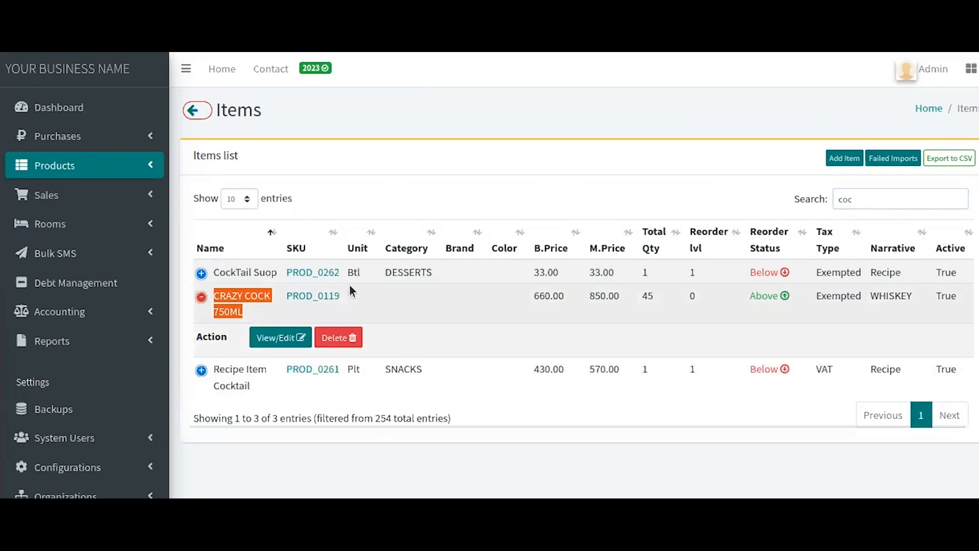
left_click(874, 303)
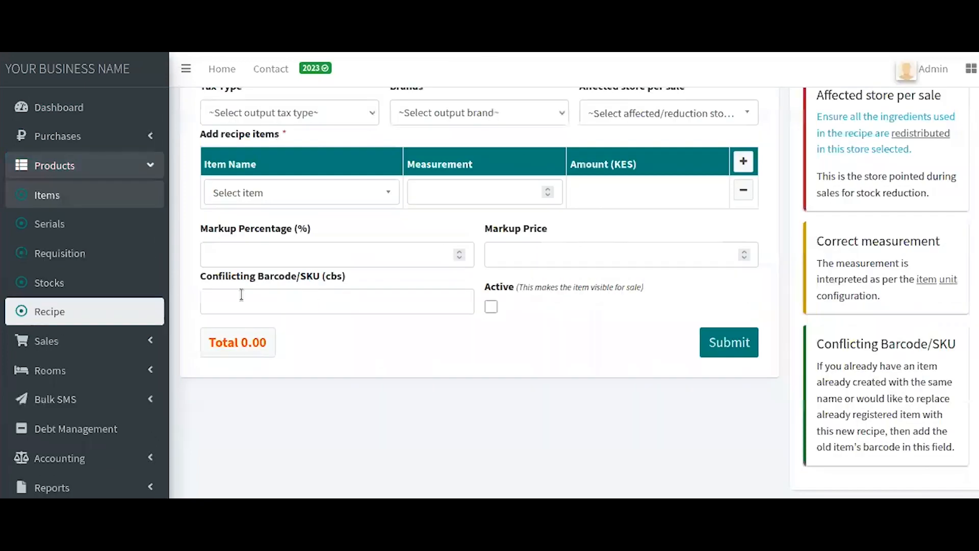
Step: Copy the SKU PROD_0119 of CRAZY COCK 750ML into the recipe form's conflicting barcode/SKU field
left_click(238, 298)
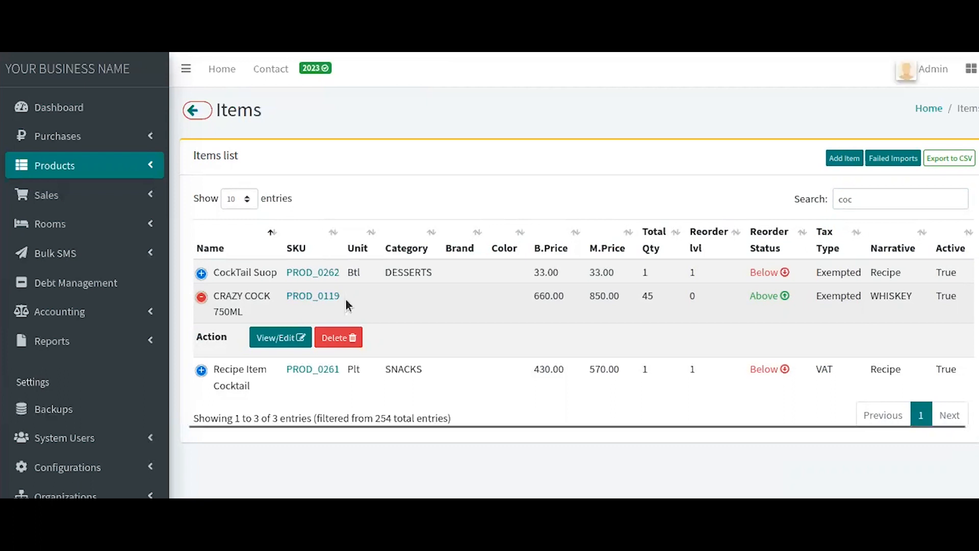
left_click_drag(345, 300, 284, 296)
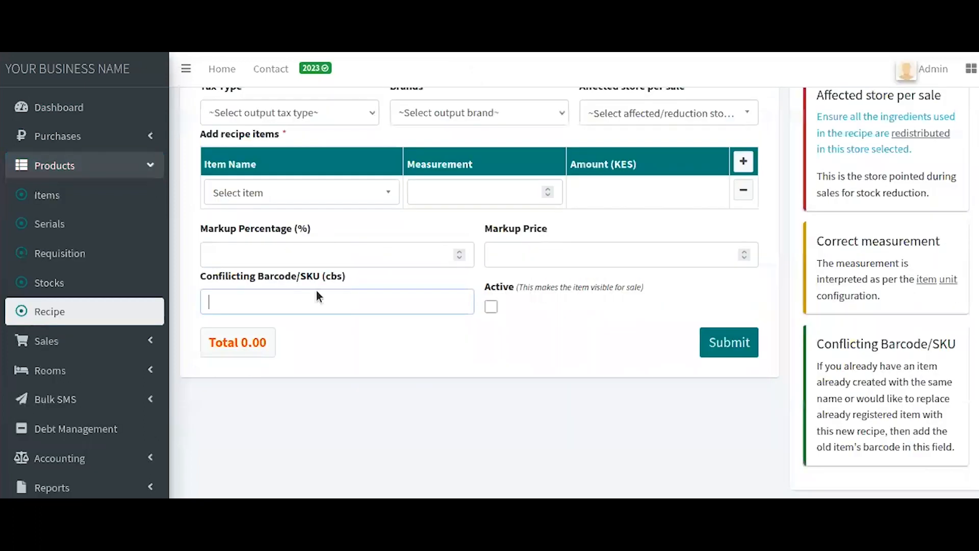
type("PROD_0119")
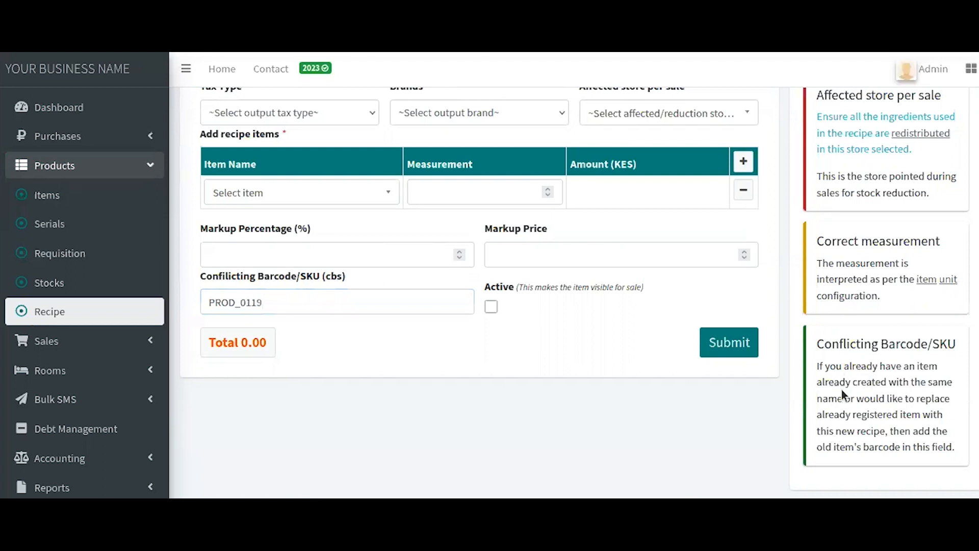
Step: Check the exact name of the CRAZY COCK 750ML entry in the items list and return to the recipe form
scroll(841, 389, "down", 4)
scroll(842, 390, "up", 7)
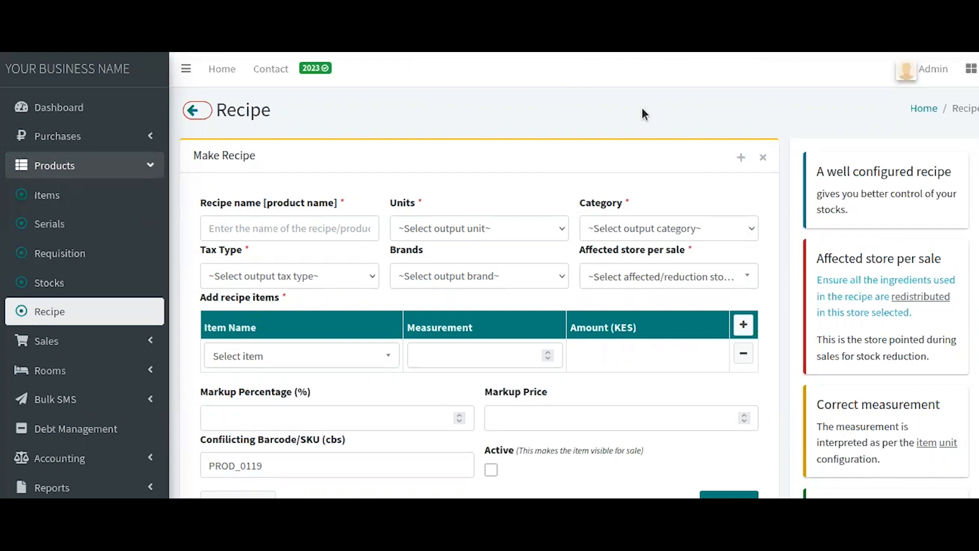
left_click(288, 225)
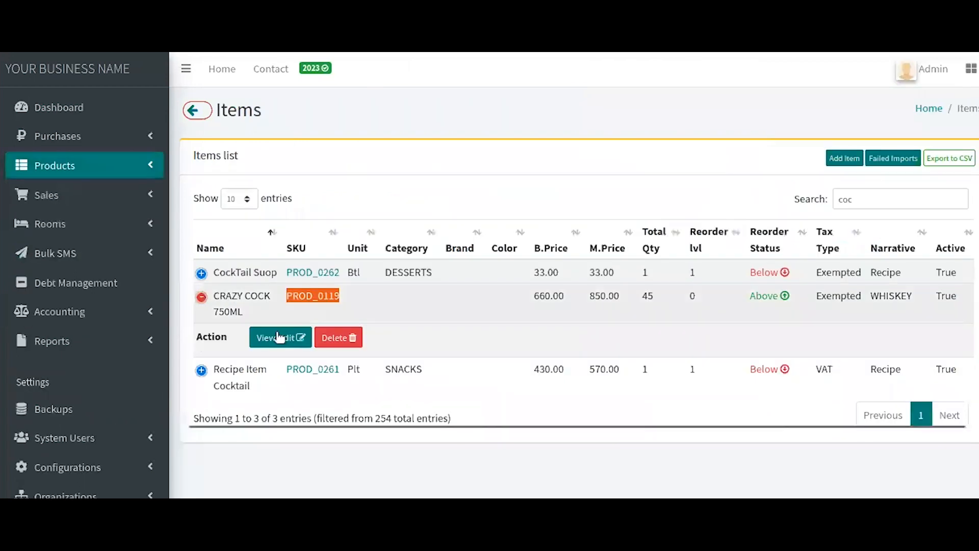
left_click_drag(262, 313, 209, 298)
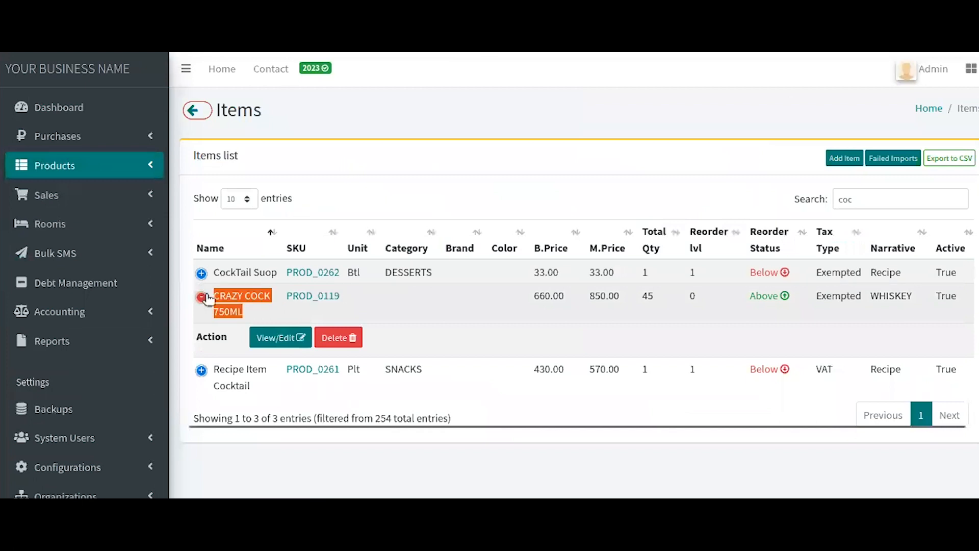
left_click(209, 298)
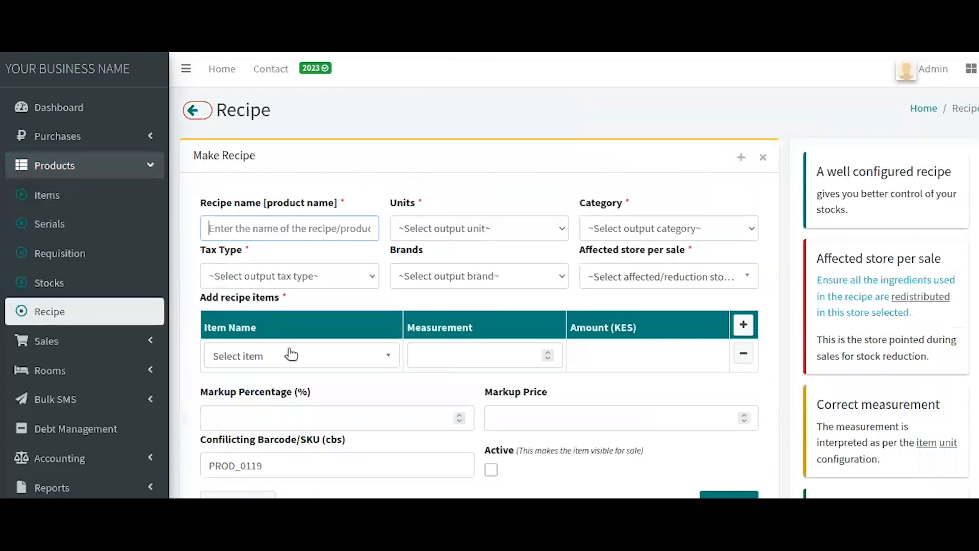
Step: Name the recipe CRAZY COCK RECIPE and set its output unit to Bwl
left_click(258, 225)
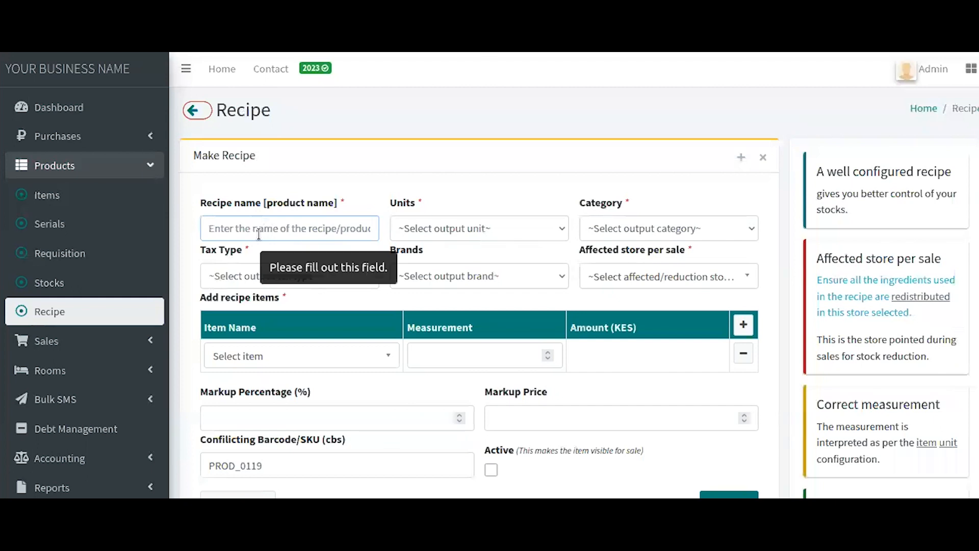
type("CRE")
key("BackSpace")
type("AZ")
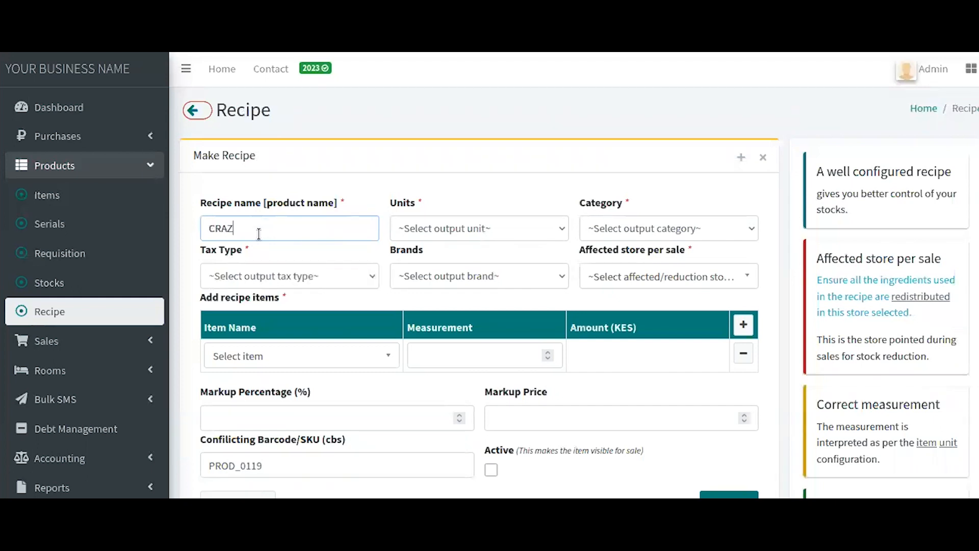
type("Y COOK RECIPE")
left_click(465, 228)
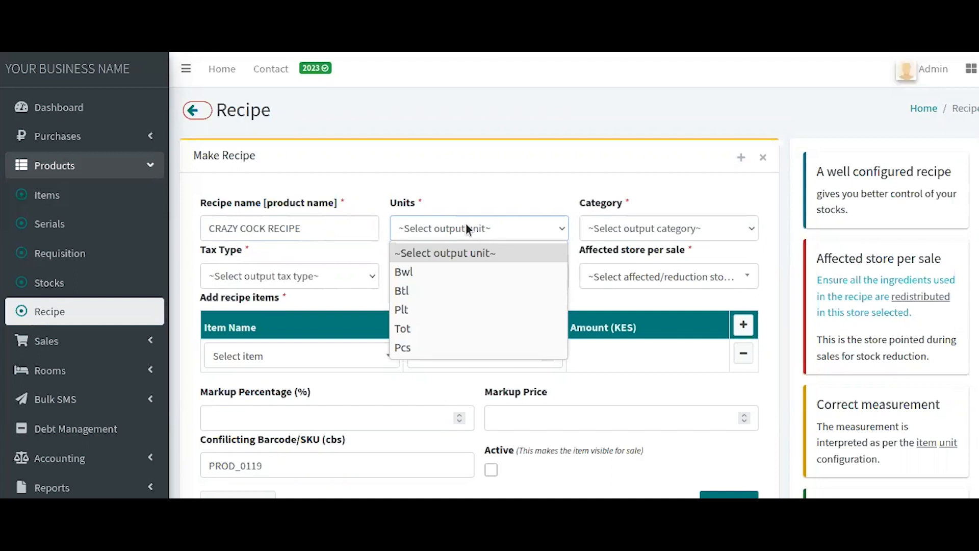
left_click(427, 281)
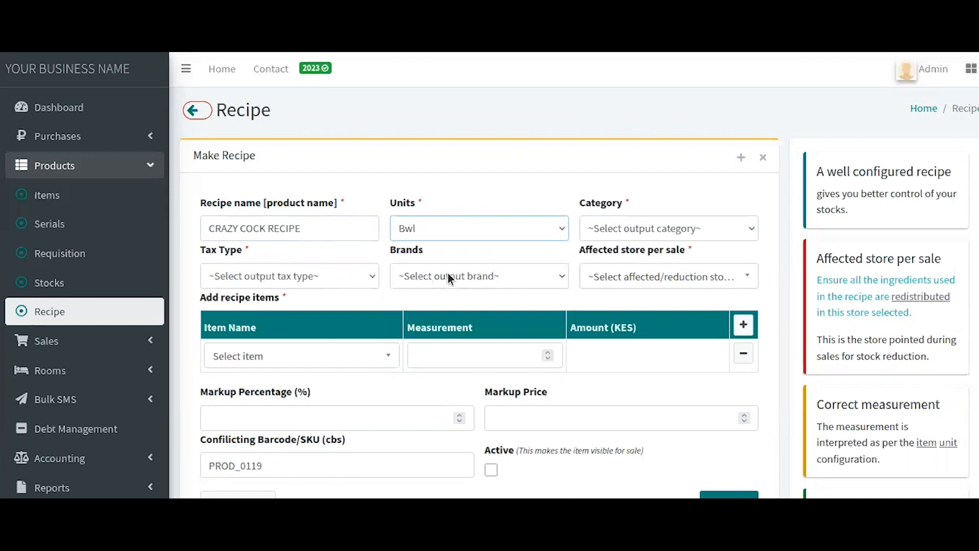
Step: Open the units configuration page in a separate browser tab, review the registered units and return to the recipe form
scroll(85, 369, "down", 3)
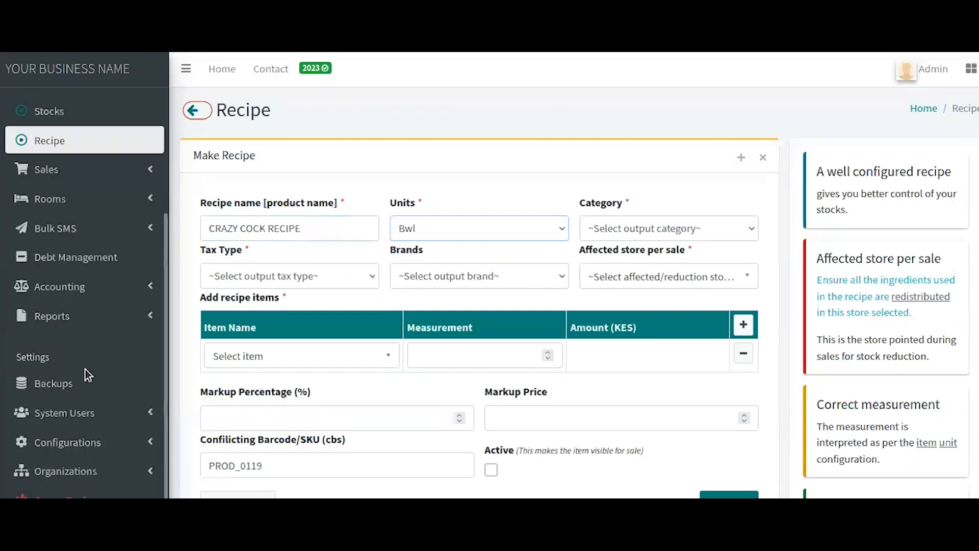
left_click(83, 441)
scroll(76, 402, "down", 3)
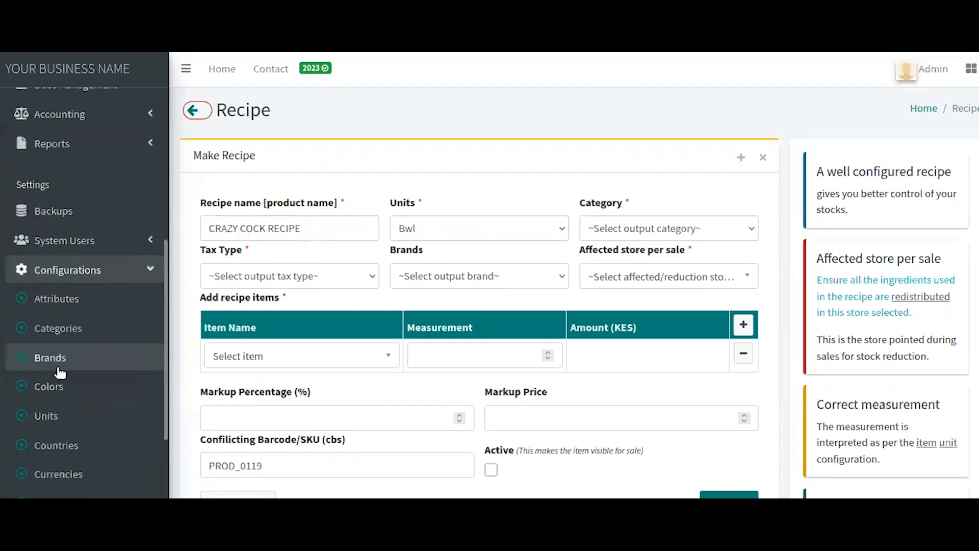
right_click(59, 414)
left_click(104, 228)
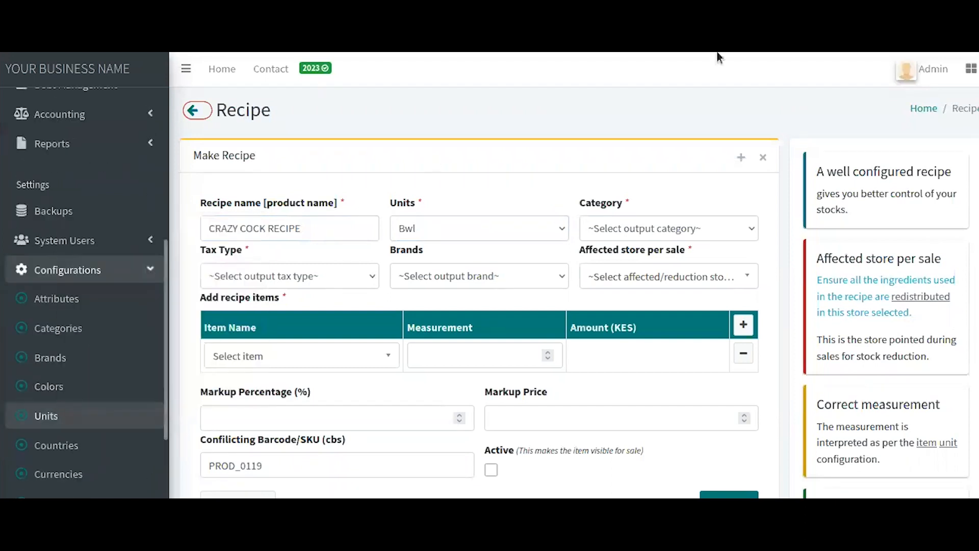
left_click(716, 30)
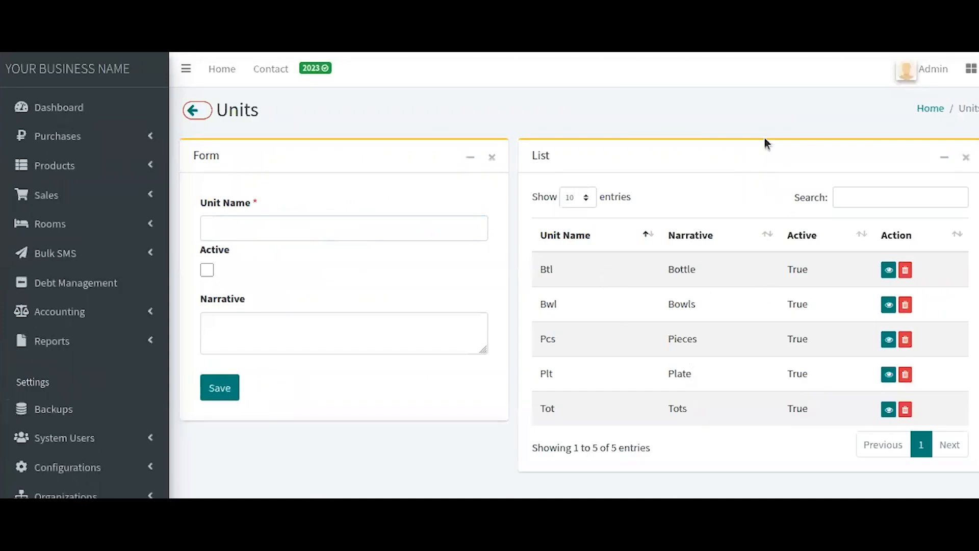
left_click(586, 31)
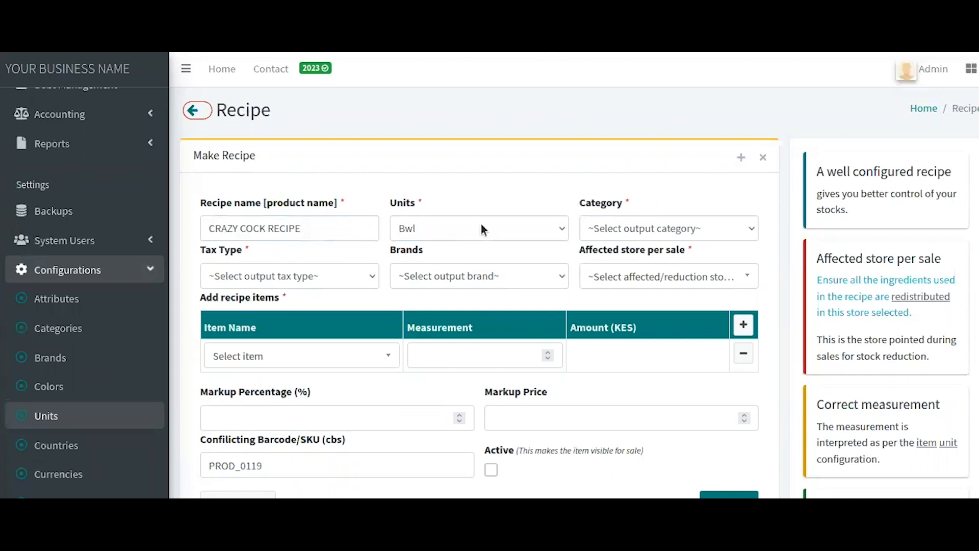
Step: Set the recipe's category to SNACKS and its tax type to VAT
left_click(664, 227)
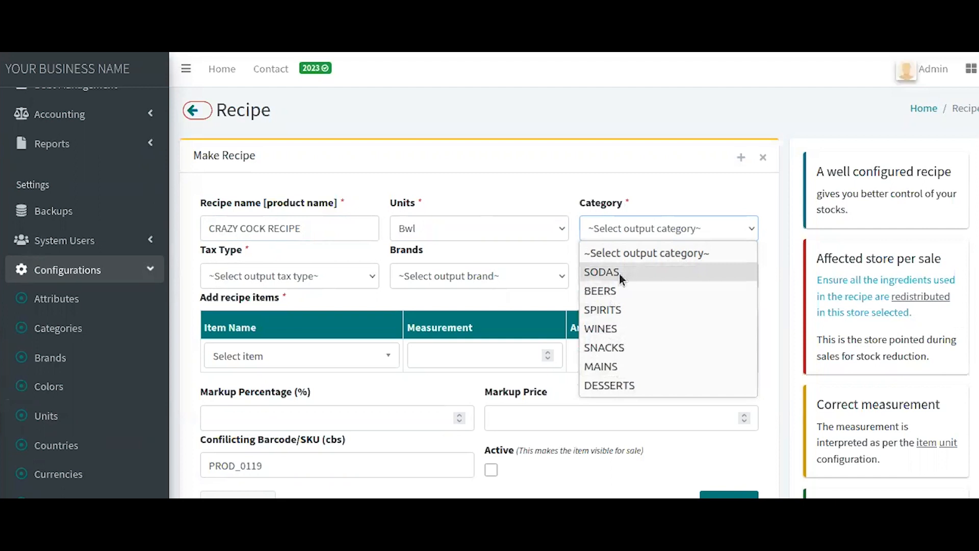
left_click(626, 353)
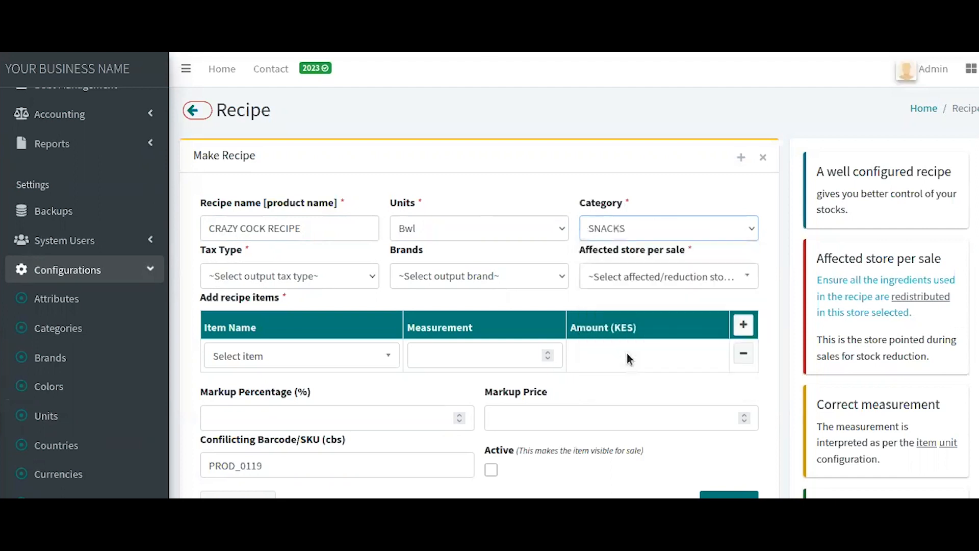
left_click(266, 279)
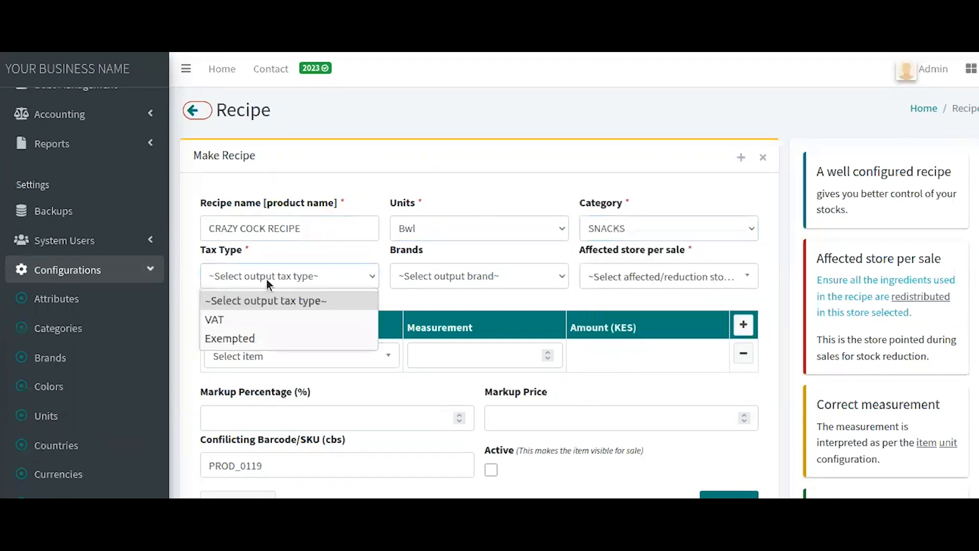
left_click(261, 315)
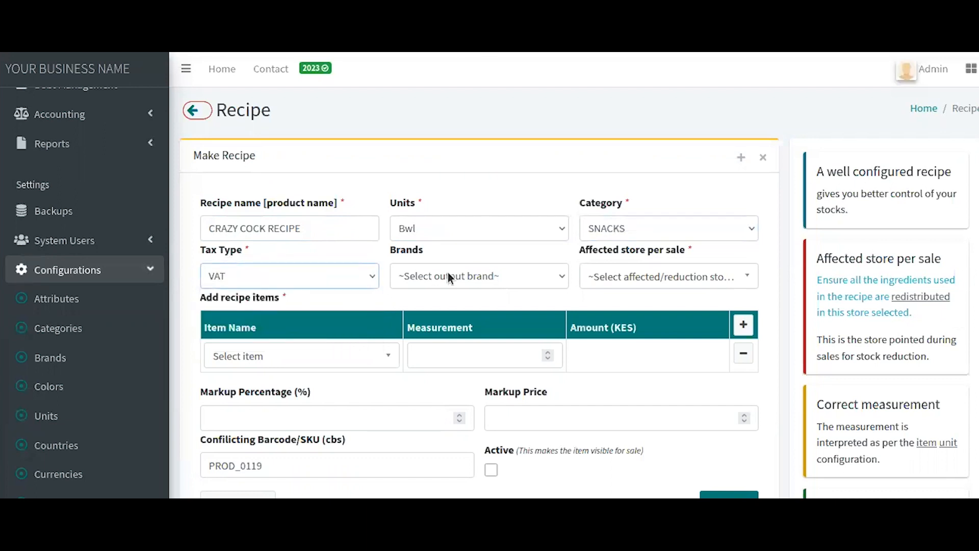
Step: Leave the optional brand unselected and set the recipe's affected store per sale to Main Bar
double_click(410, 259)
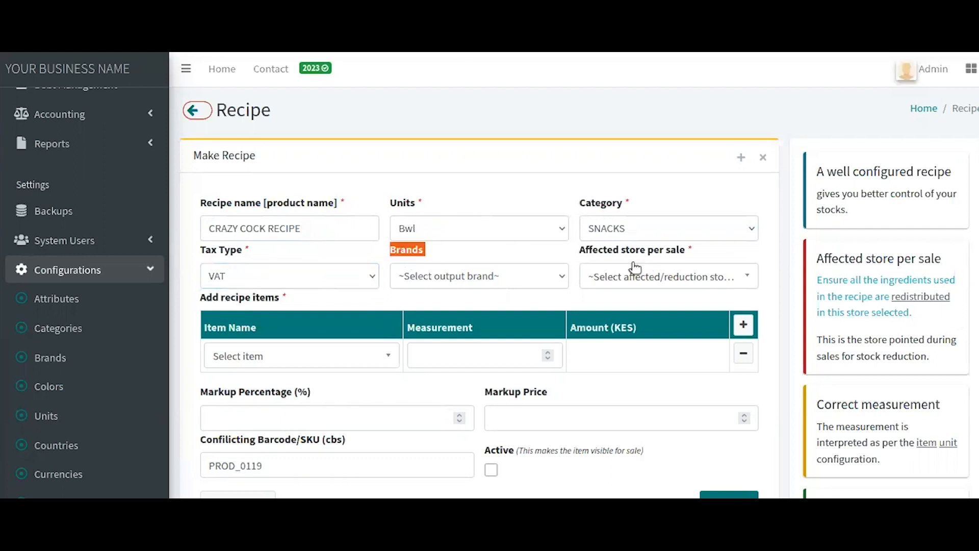
left_click(546, 295)
left_click(547, 280)
left_click(553, 280)
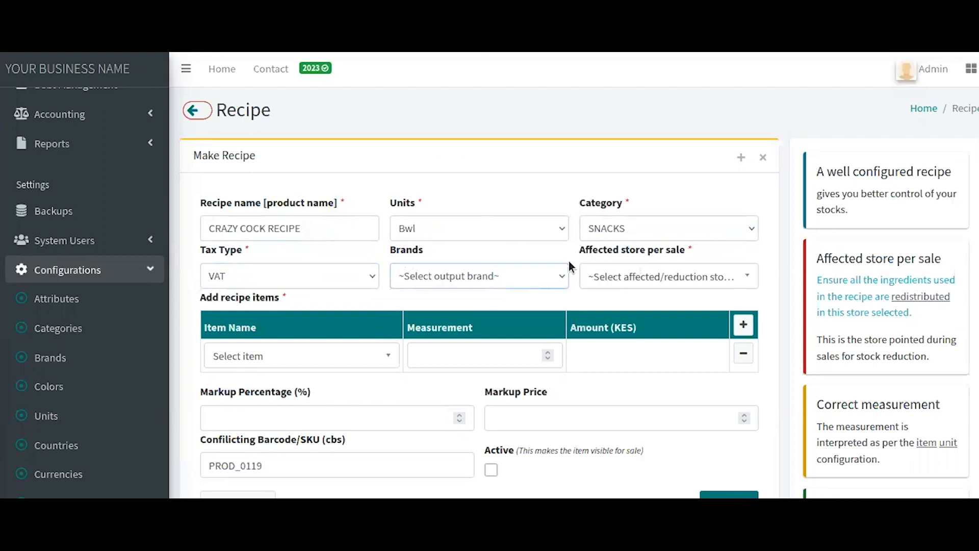
left_click_drag(573, 254, 629, 253)
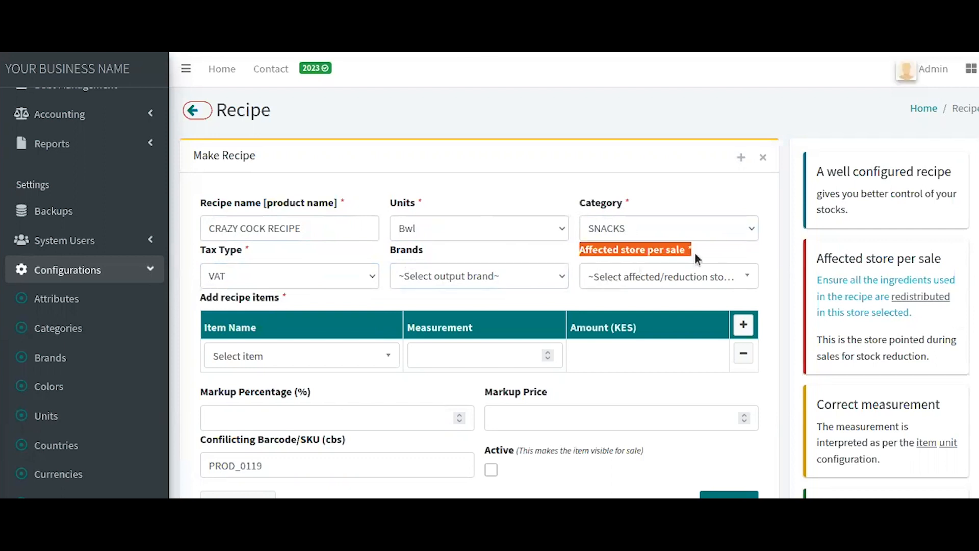
left_click(694, 250)
left_click(637, 276)
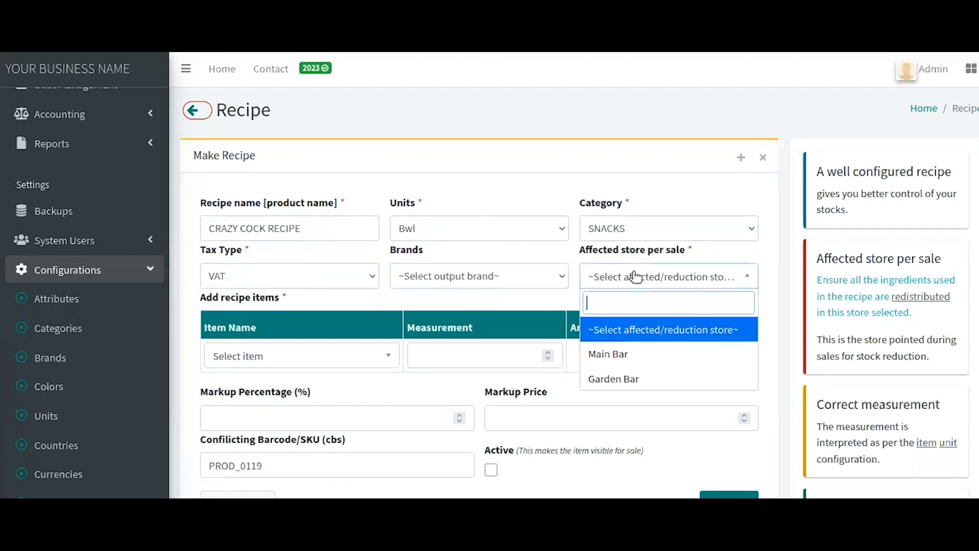
left_click(607, 357)
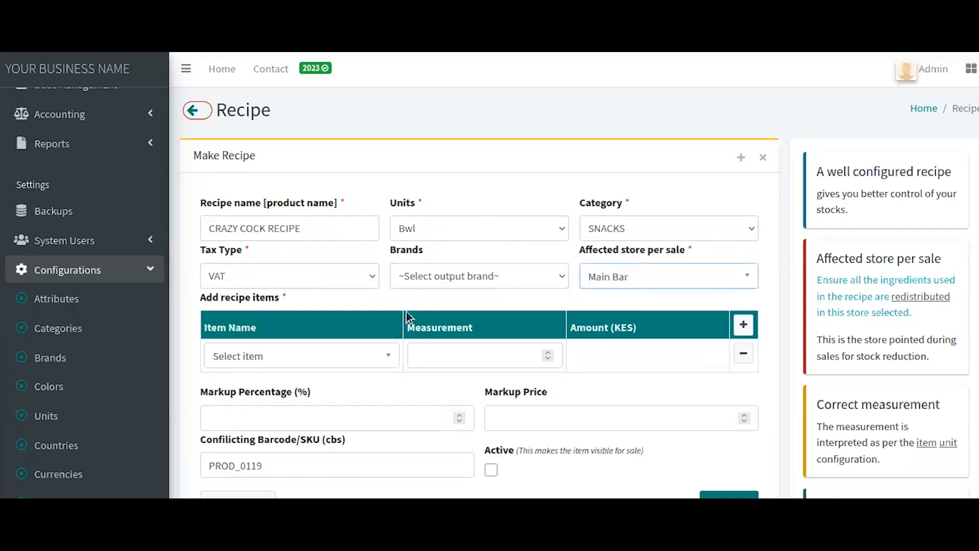
left_click(589, 303)
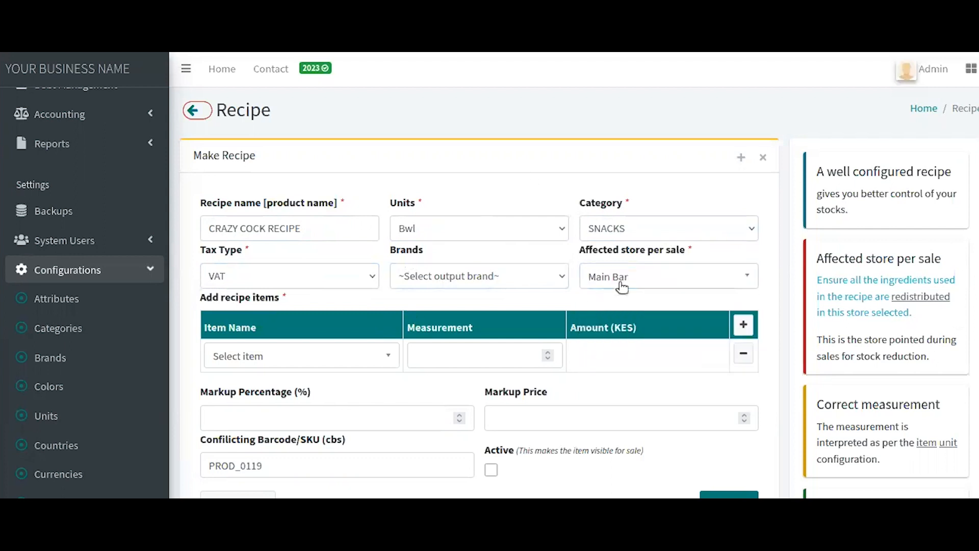
left_click(292, 352)
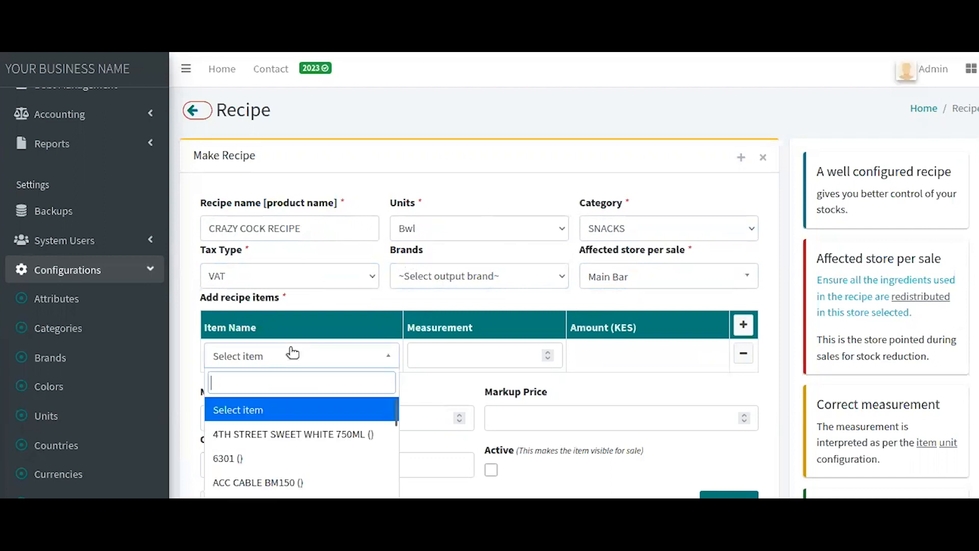
left_click(345, 301)
scroll(418, 286, "down", 5)
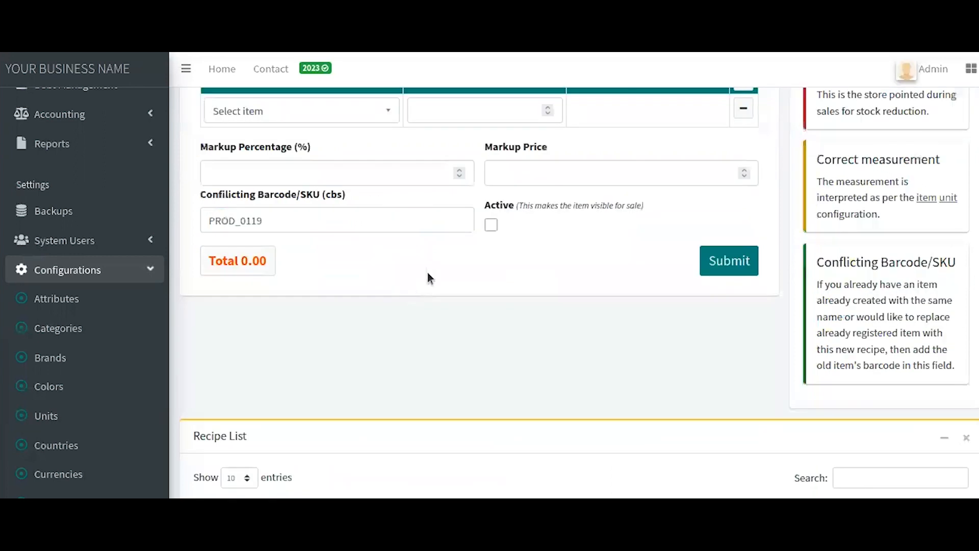
scroll(429, 289, "up", 2)
left_click(327, 193)
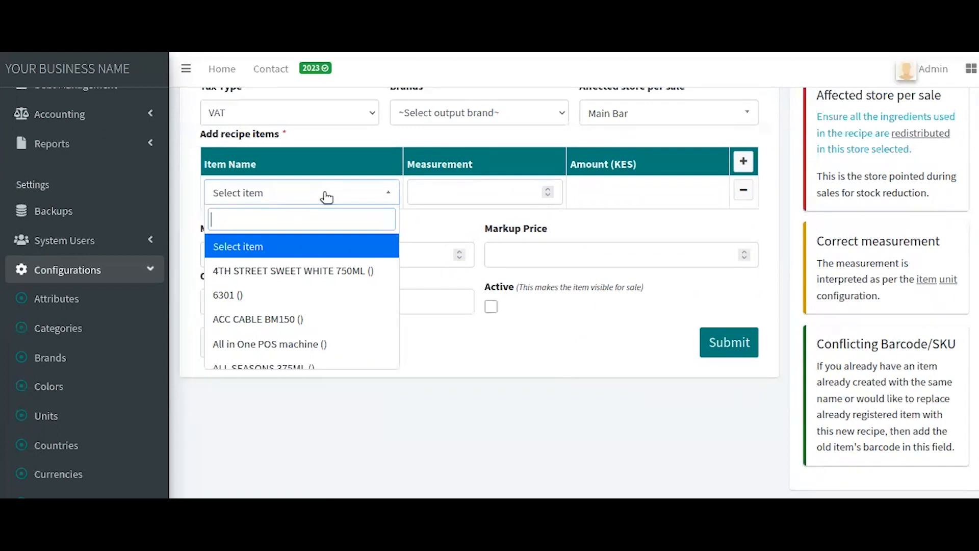
Step: Change the recipe name to CRAZY COCKTAIL RECIPE
scroll(327, 197, "up", 4)
scroll(296, 244, "down", 2)
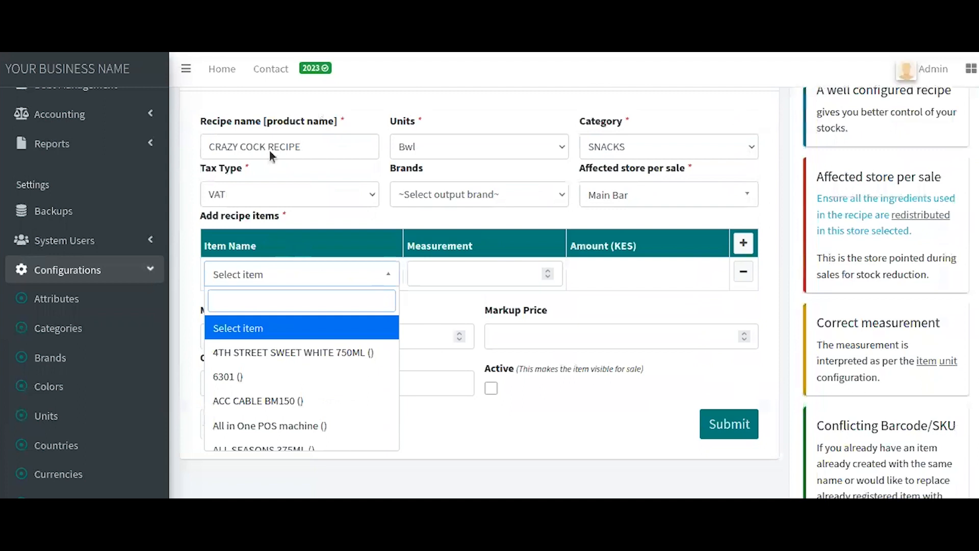
left_click(267, 151)
type("TAIL")
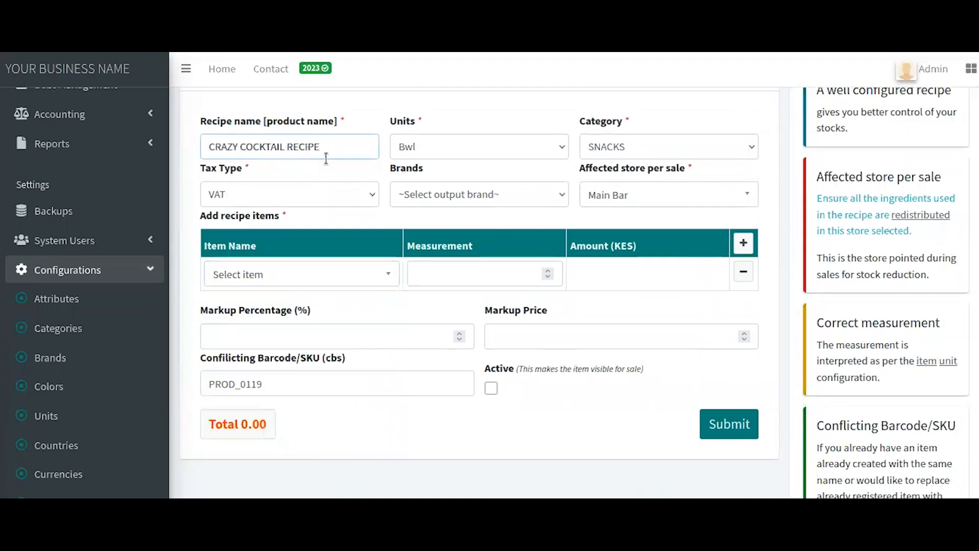
Step: Choose 4TH STREET SWEET WHITE 750ML as the first recipe item and set its measurement to 0.2
scroll(408, 306, "down", 3)
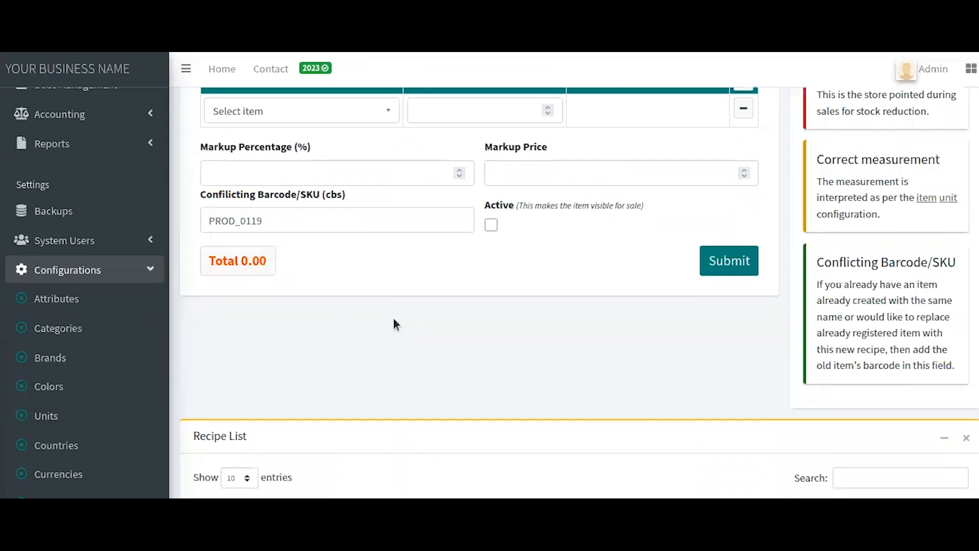
left_click(331, 111)
left_click(260, 190)
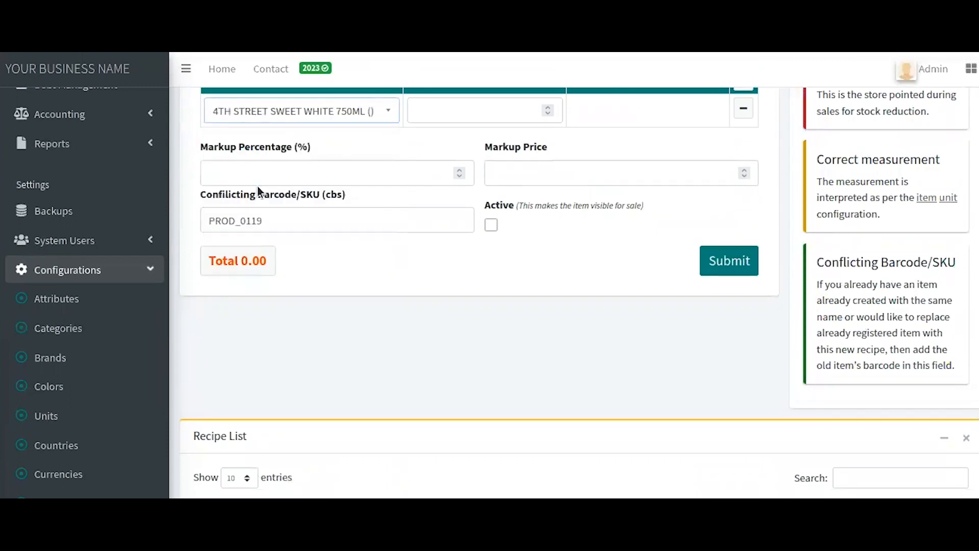
scroll(448, 127, "up", 5)
left_click(449, 351)
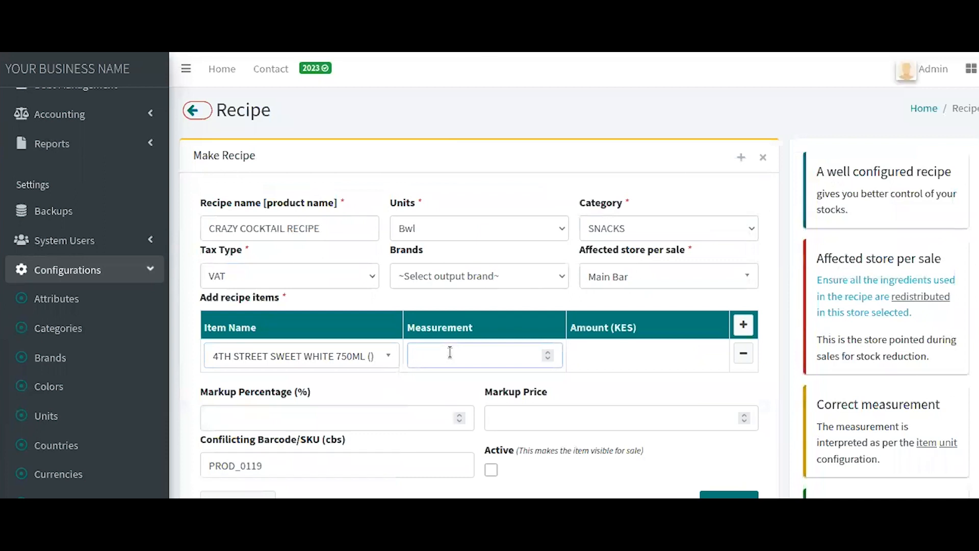
type("0.2")
left_click_drag(442, 356, 390, 354)
left_click(567, 353)
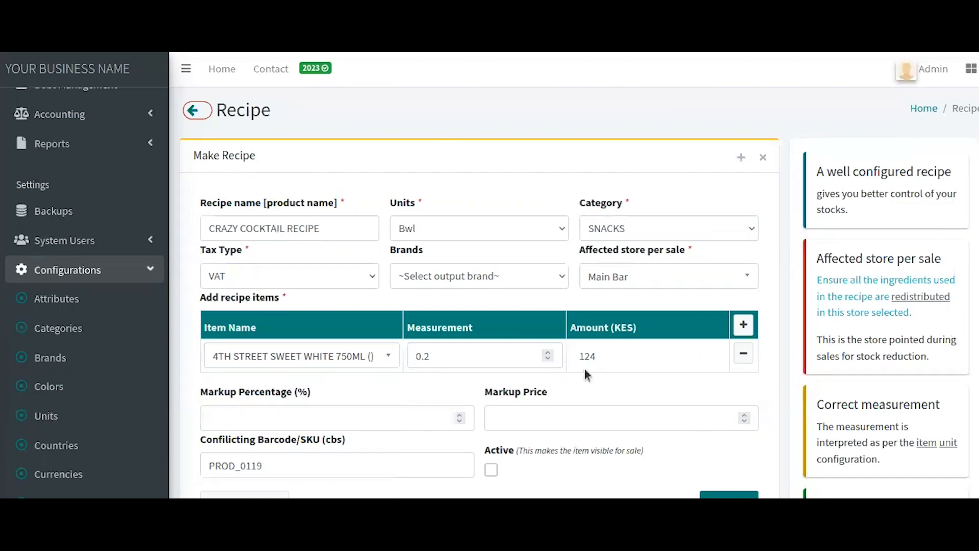
Step: Add BAILEY 750ML as the second recipe item and set its measurement to 0.5
left_click(742, 324)
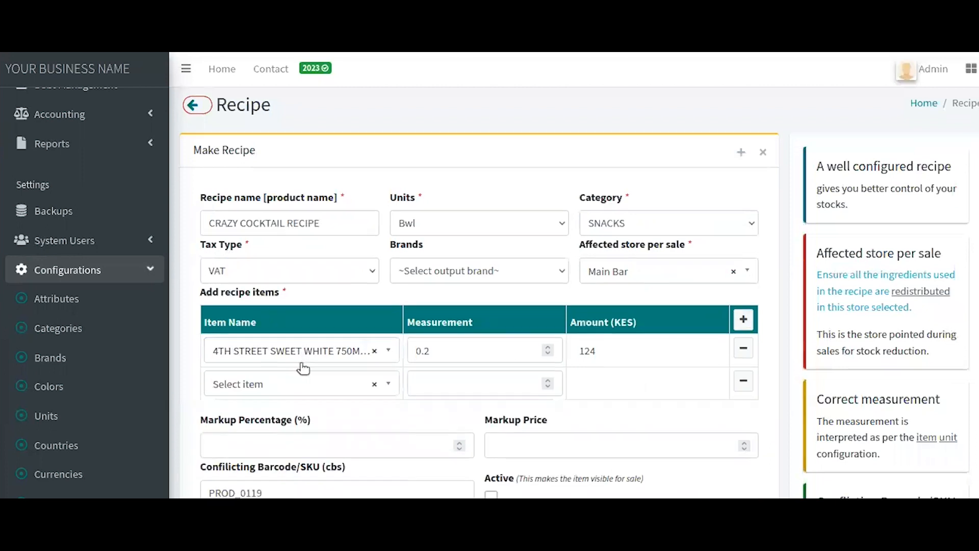
scroll(303, 367, "down", 2)
left_click(271, 311)
scroll(294, 398, "down", 5)
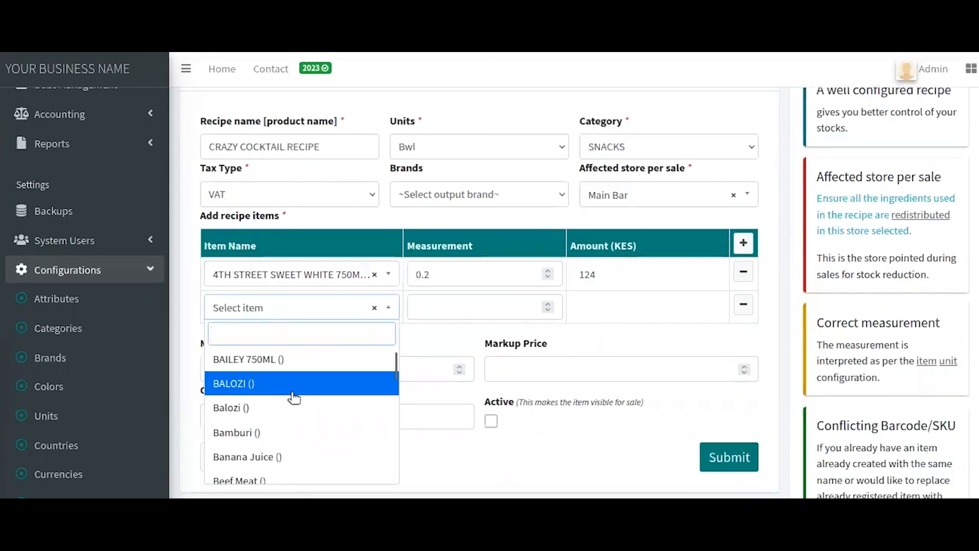
left_click(280, 362)
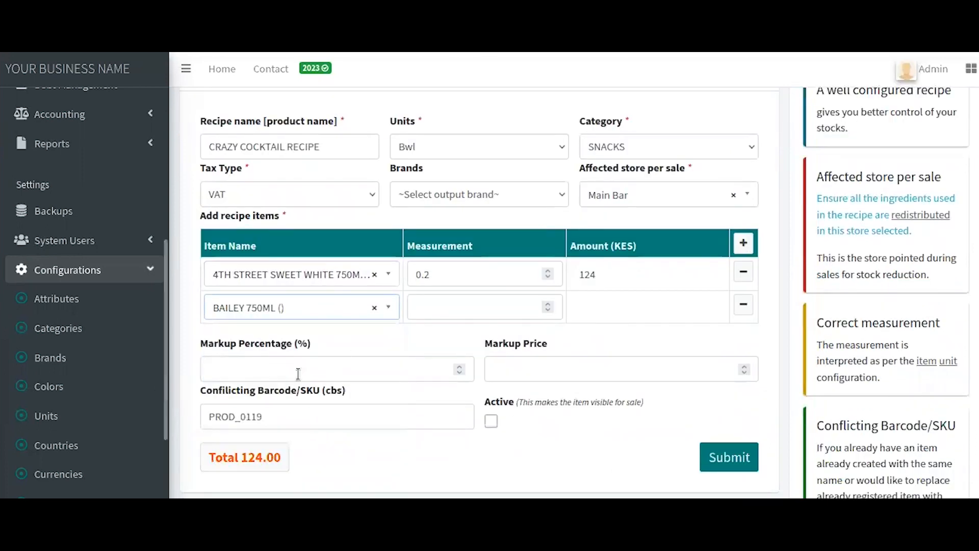
left_click(467, 300)
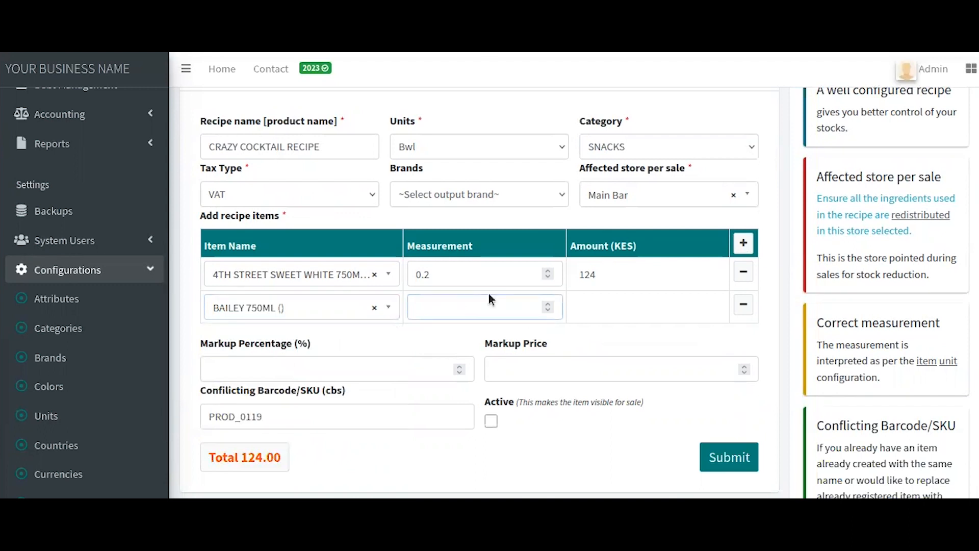
type("0")
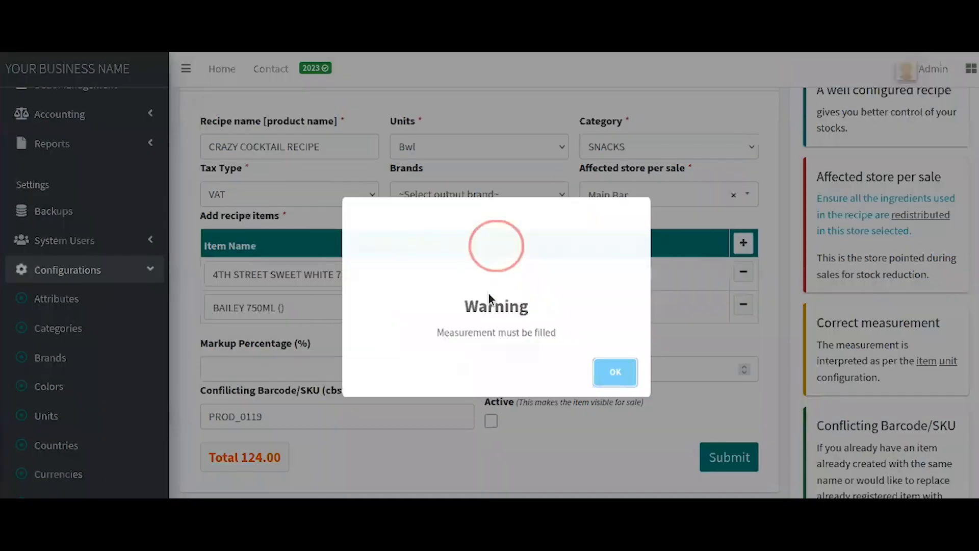
left_click(622, 376)
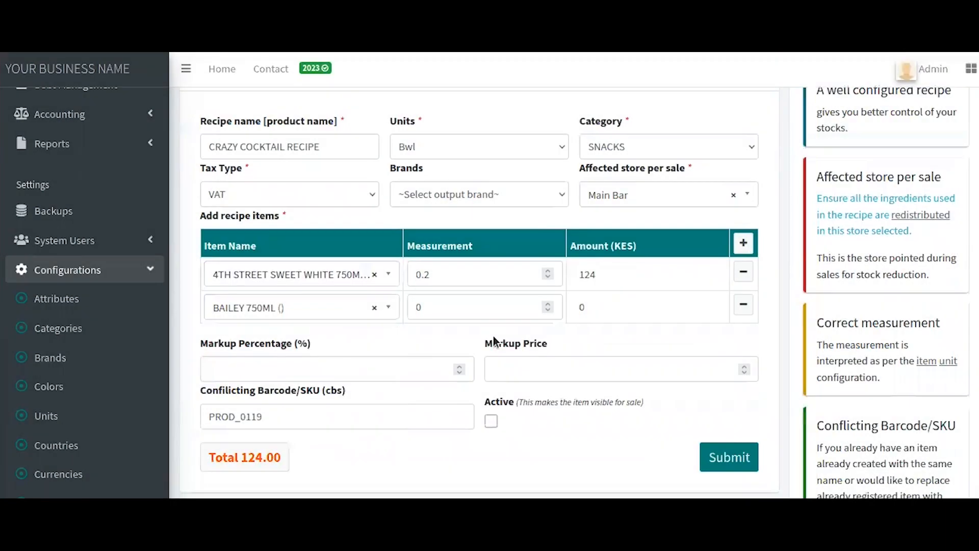
left_click(464, 310)
type(".")
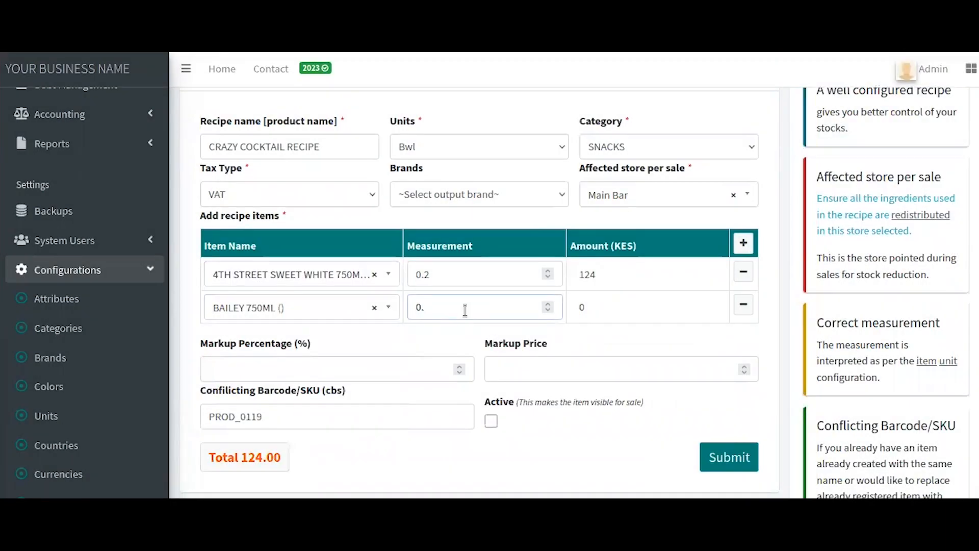
type("5")
Step: Add BEST DRY GIN 750ML as the third recipe item with a measurement of 0.1
left_click(742, 243)
left_click(282, 351)
scroll(326, 448, "down", 5)
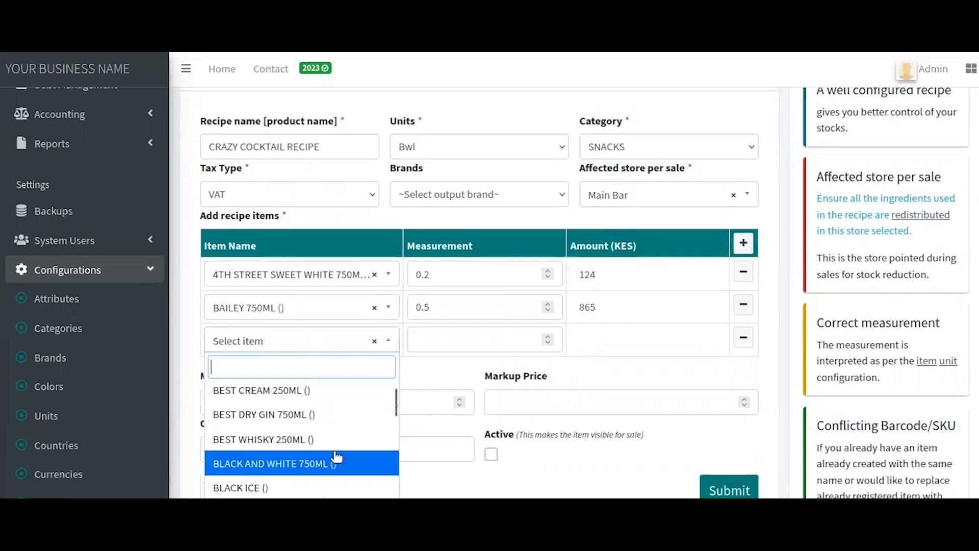
left_click(243, 411)
left_click(469, 344)
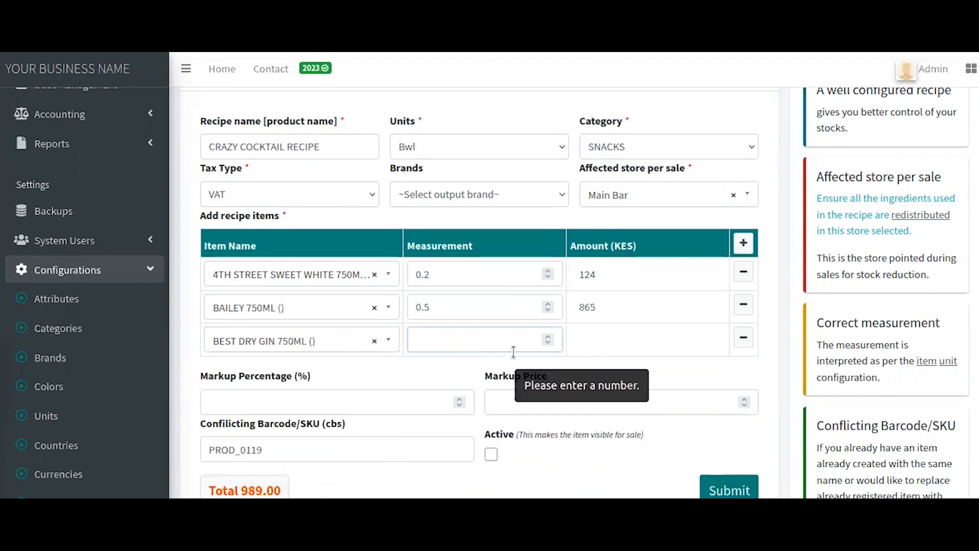
type("0.1")
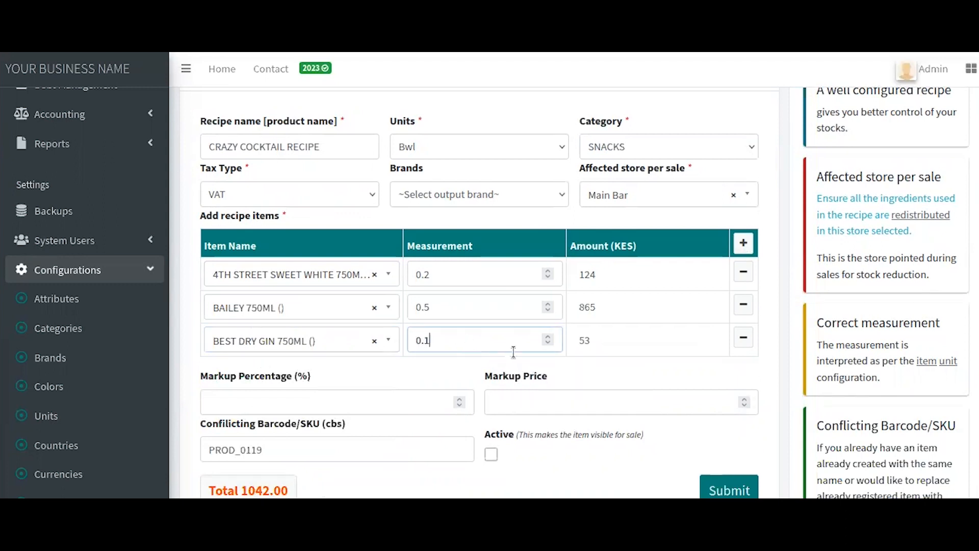
left_click(397, 382)
scroll(649, 339, "down", 3)
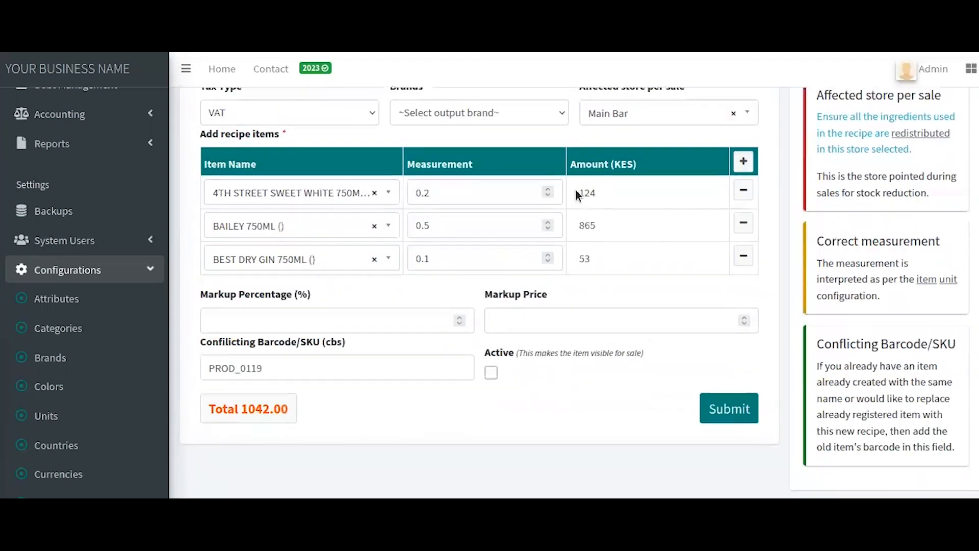
left_click(743, 161)
left_click(742, 291)
Step: Set the recipe's markup price to 2000 and leave the markup percentage empty
left_click_drag(202, 295, 278, 296)
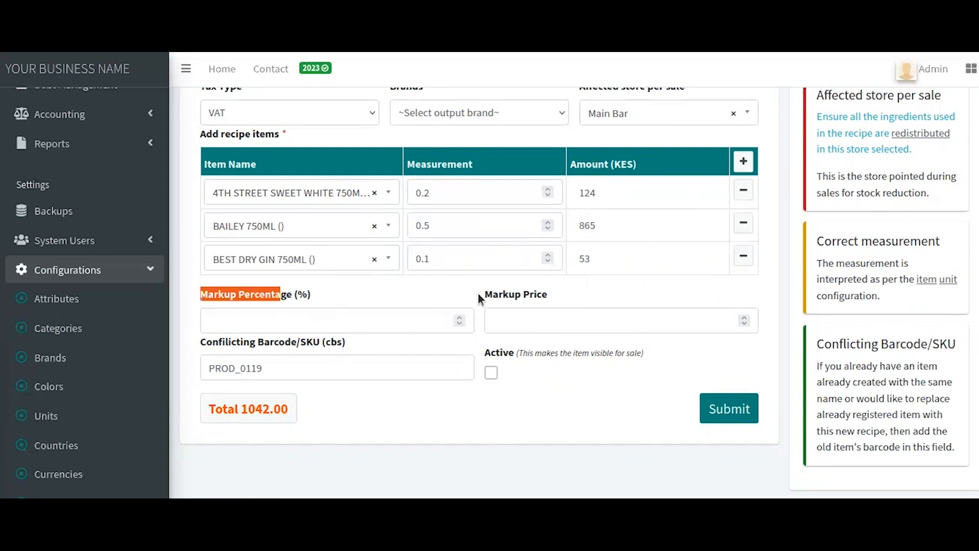
left_click_drag(492, 295, 588, 299)
left_click(589, 298)
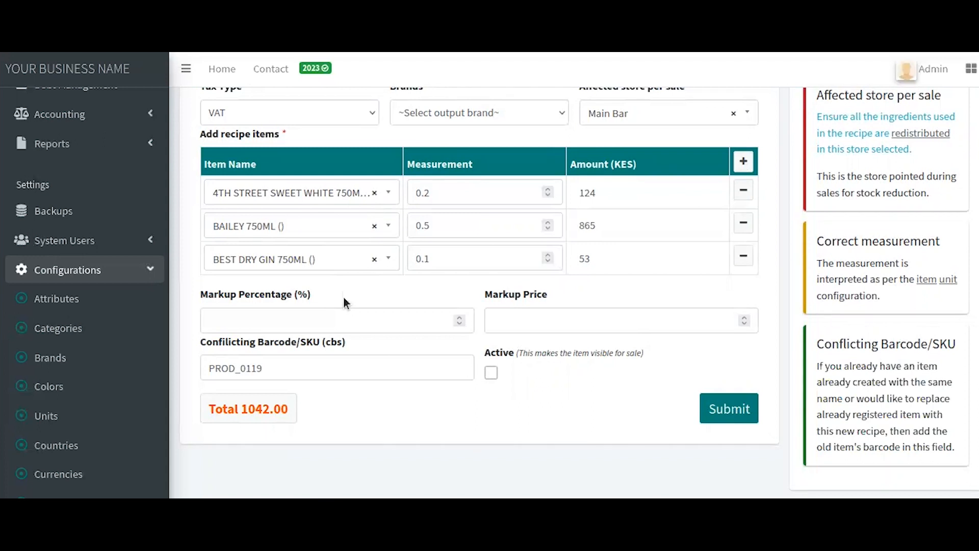
left_click(560, 317)
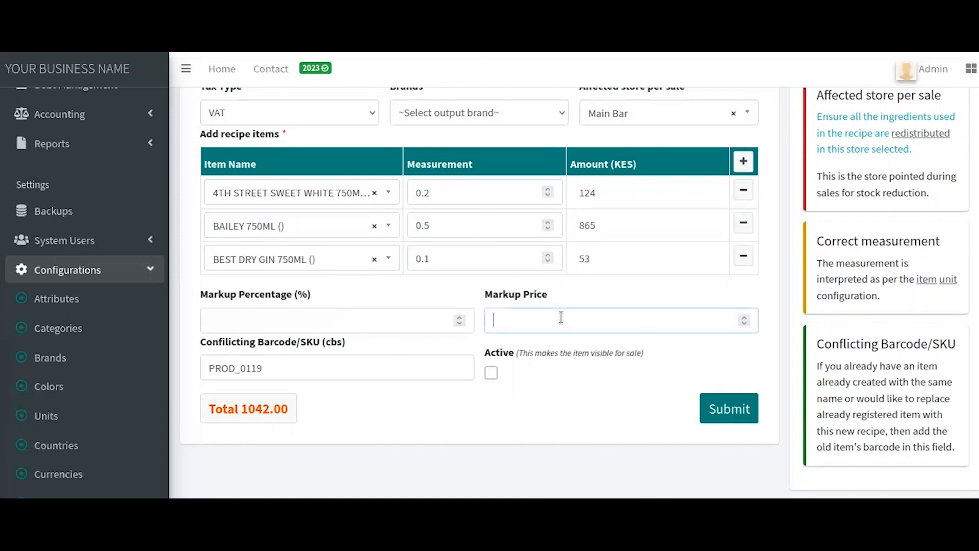
type("2000")
left_click(384, 308)
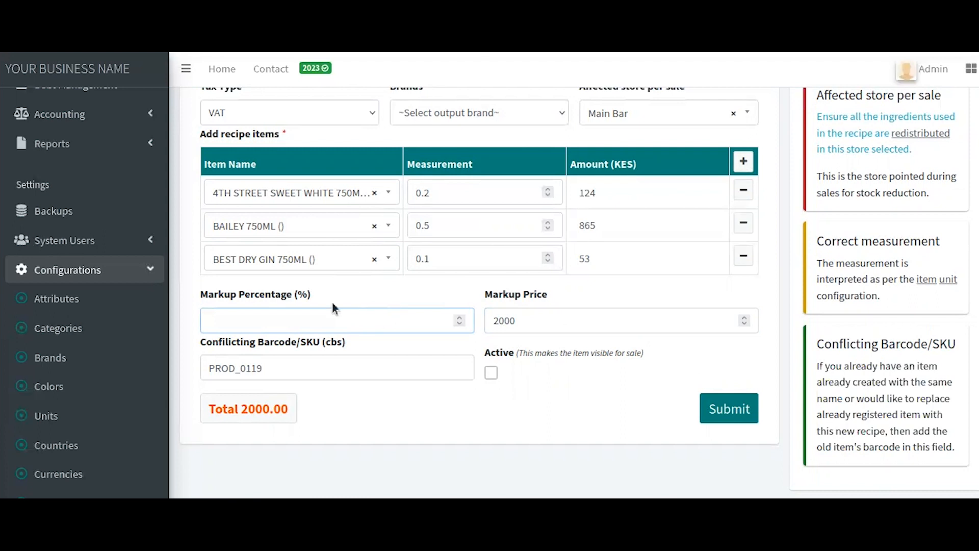
left_click_drag(343, 291, 203, 290)
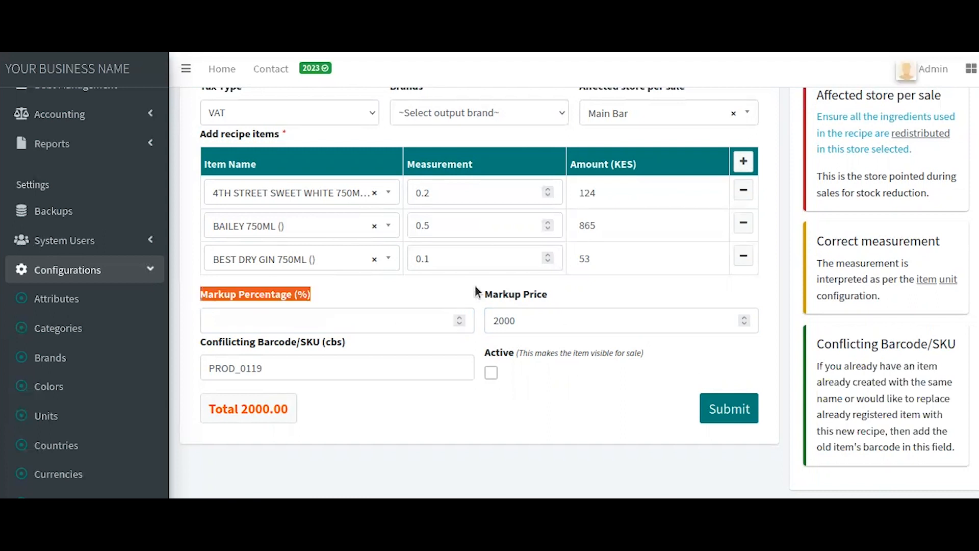
left_click_drag(476, 291, 542, 305)
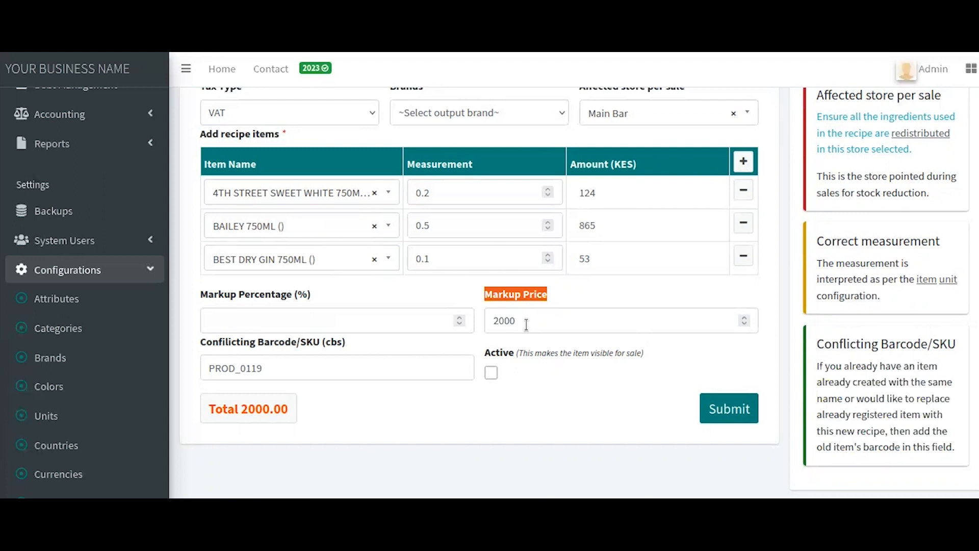
left_click(537, 381)
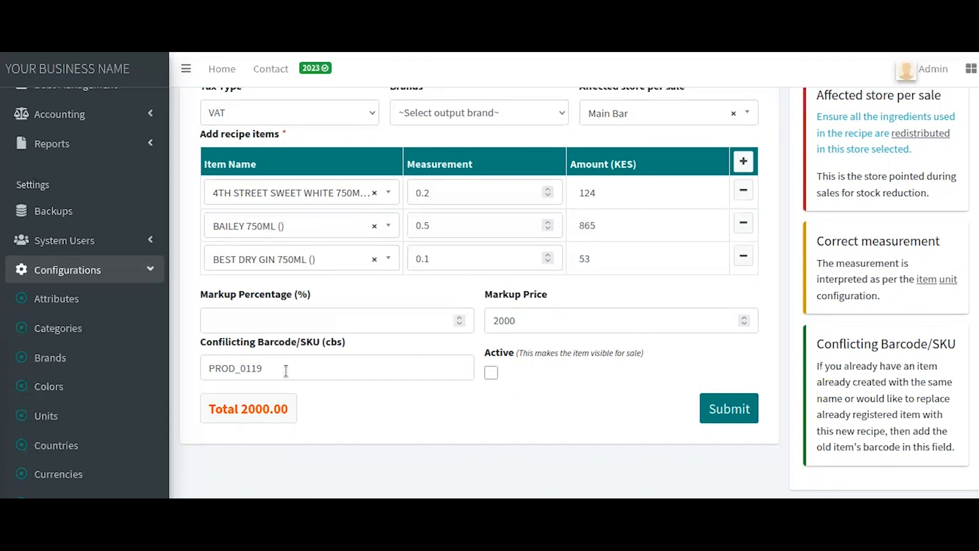
Step: Submit the CRAZY COCKTAIL RECIPE as inactive with its conflicting SKU and acknowledge the result
left_click_drag(201, 344, 295, 350)
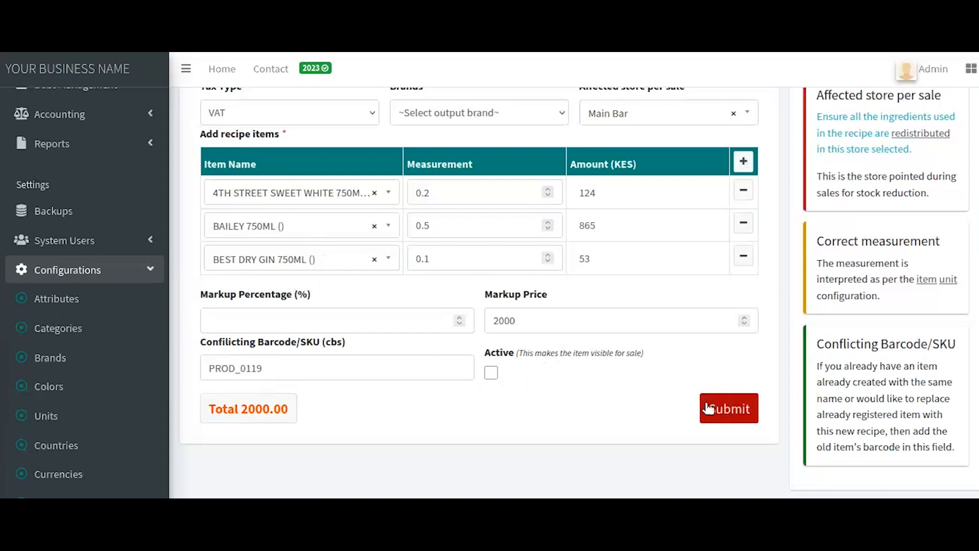
left_click(720, 414)
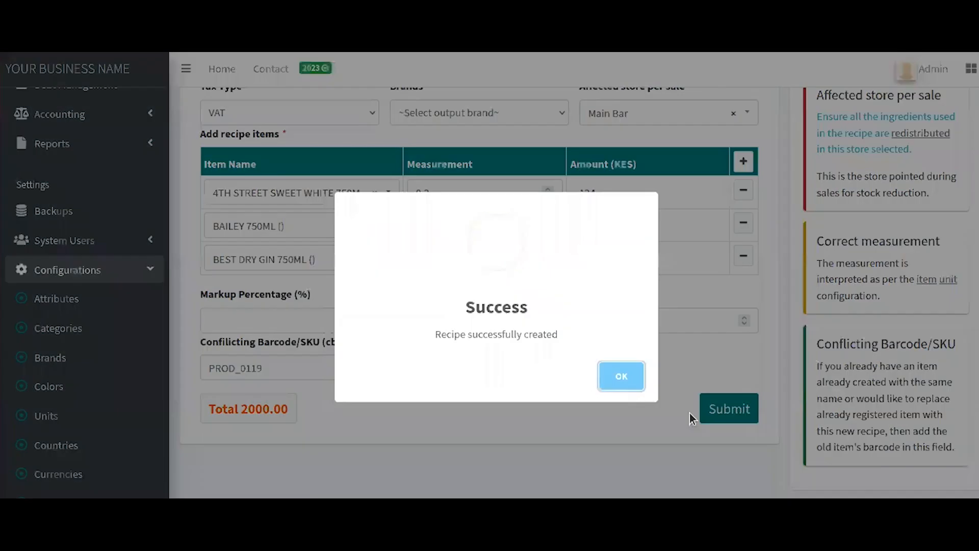
left_click(628, 377)
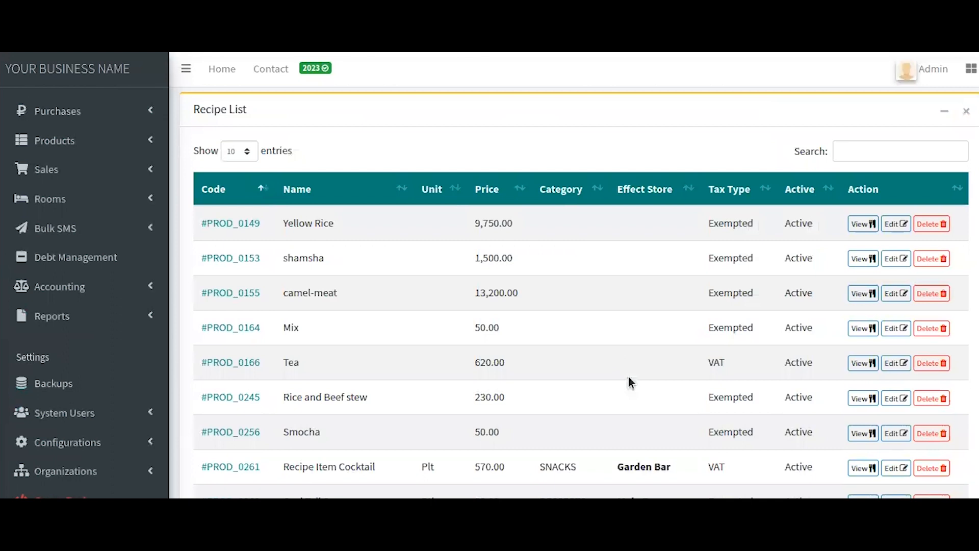
Step: Examine the CRAZY COCKTAIL RECIPE entry in the recipe list, including its name, price, active status and product codes
scroll(628, 377, "down", 2)
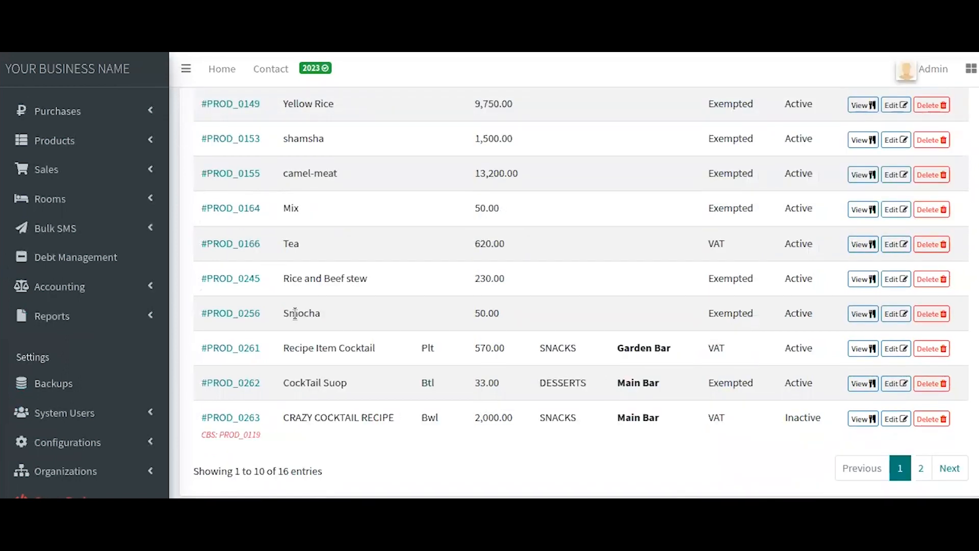
left_click_drag(286, 414, 390, 415)
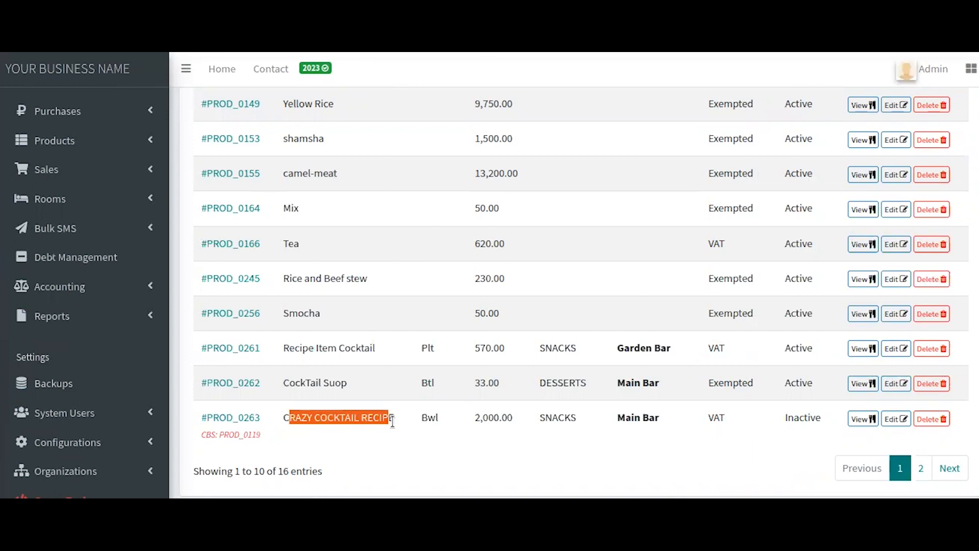
left_click(408, 424)
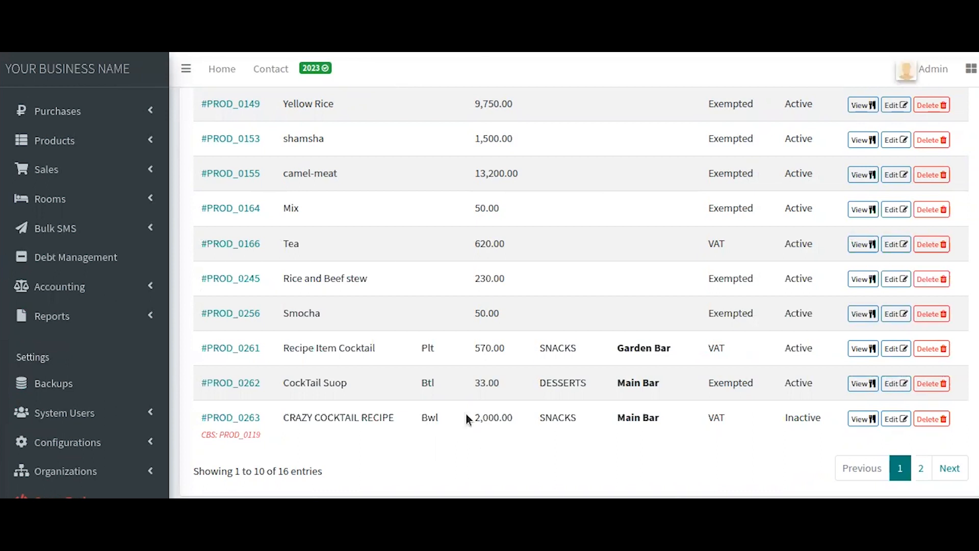
left_click_drag(474, 417, 498, 417)
left_click(553, 421)
left_click_drag(780, 421, 819, 428)
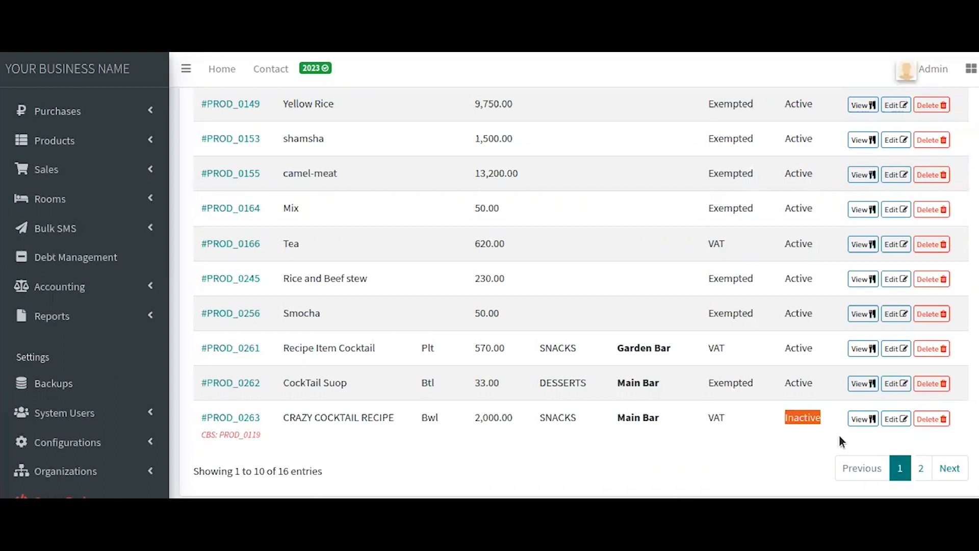
left_click(839, 435)
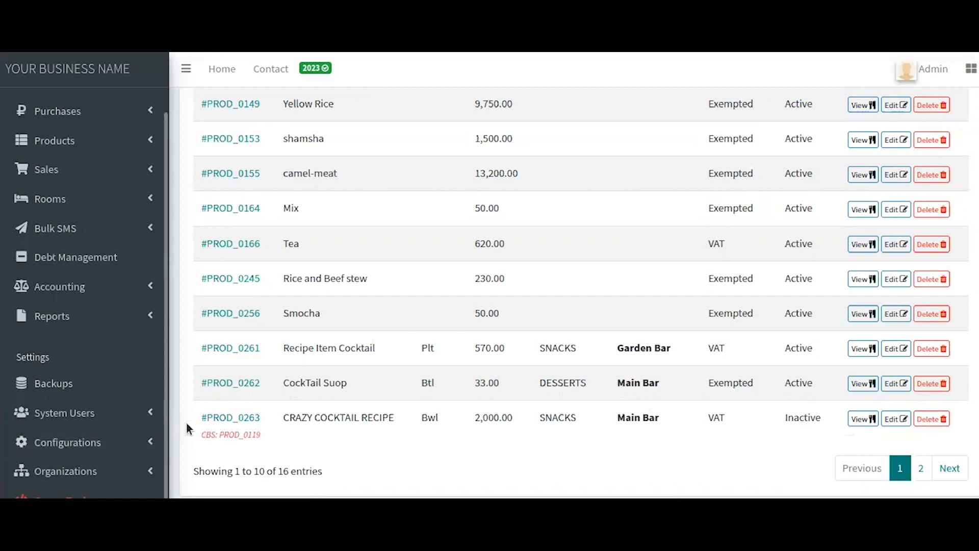
left_click_drag(198, 415, 261, 425)
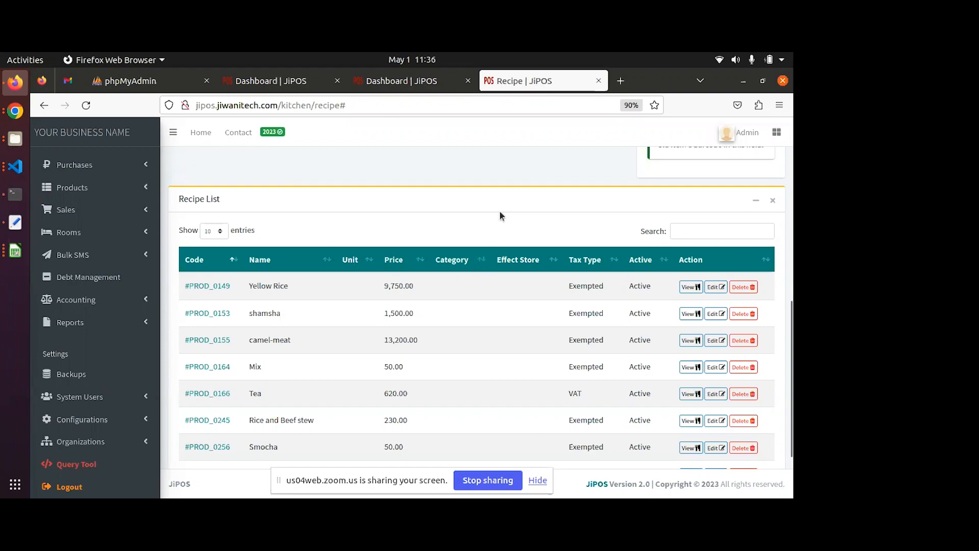
Step: Start another recipe in the empty Make Recipe form and name it Test 1 Recipe
scroll(500, 211, "down", 1)
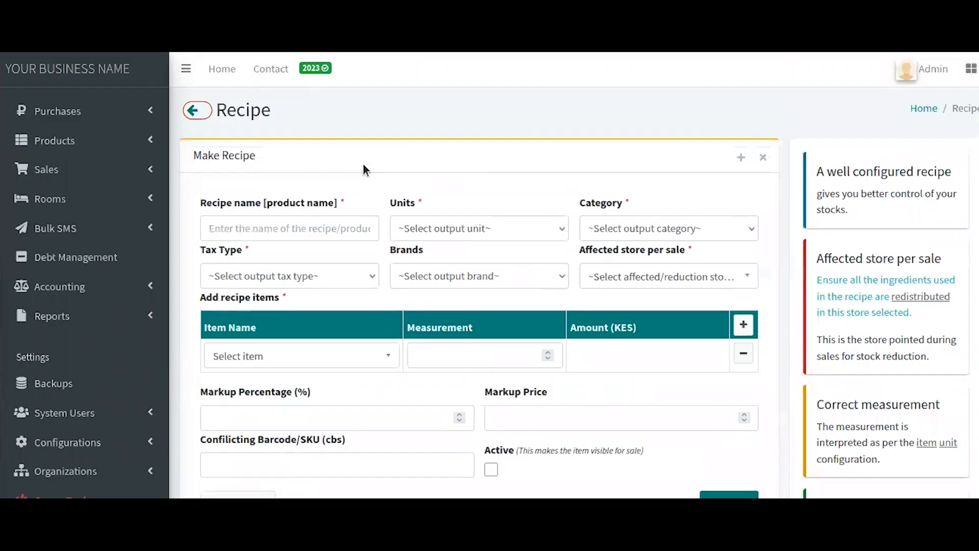
scroll(309, 210, "down", 10)
left_click_drag(201, 442, 348, 442)
left_click(376, 444)
left_click(311, 225)
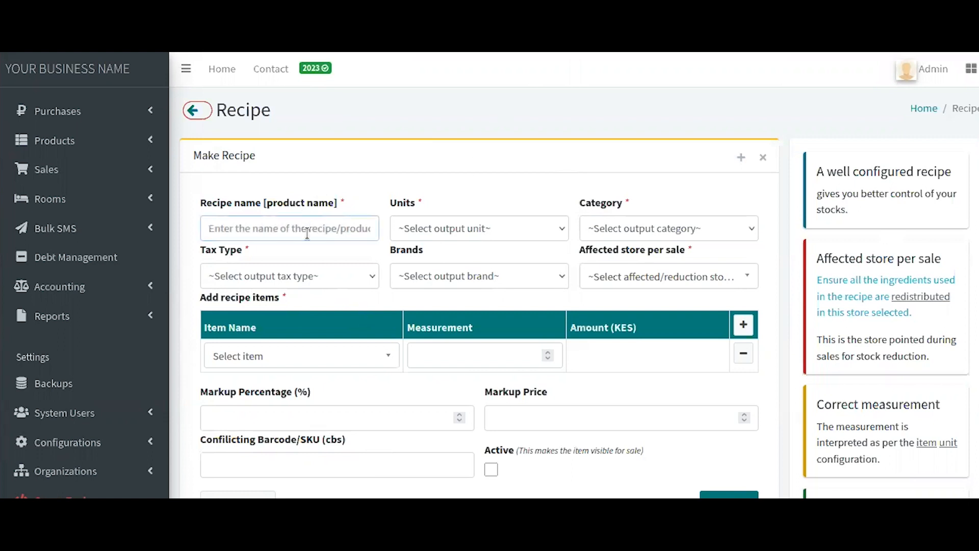
key("Return")
type("Te")
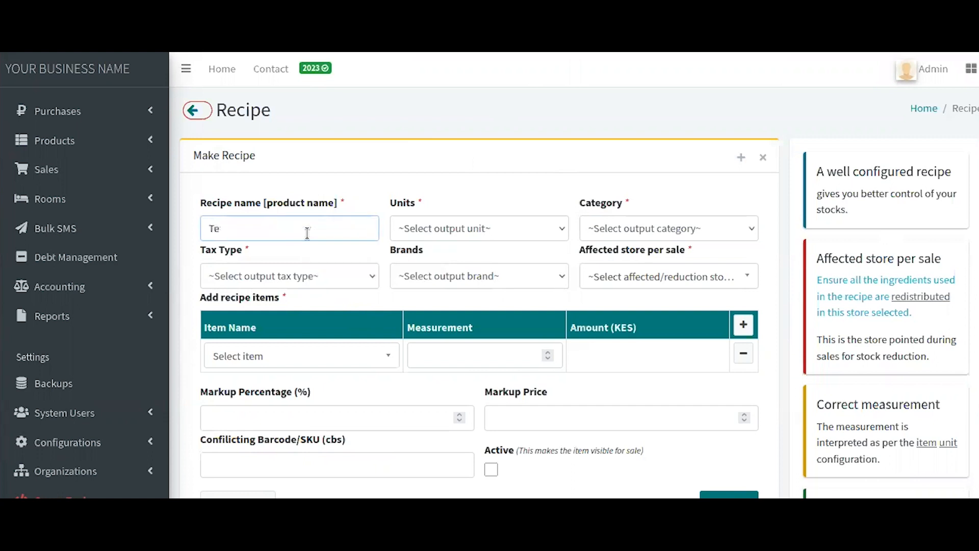
type("st 1 Recipe")
Step: Set the output unit of Test 1 Recipe to Plt and its category to SNACKS
left_click(432, 226)
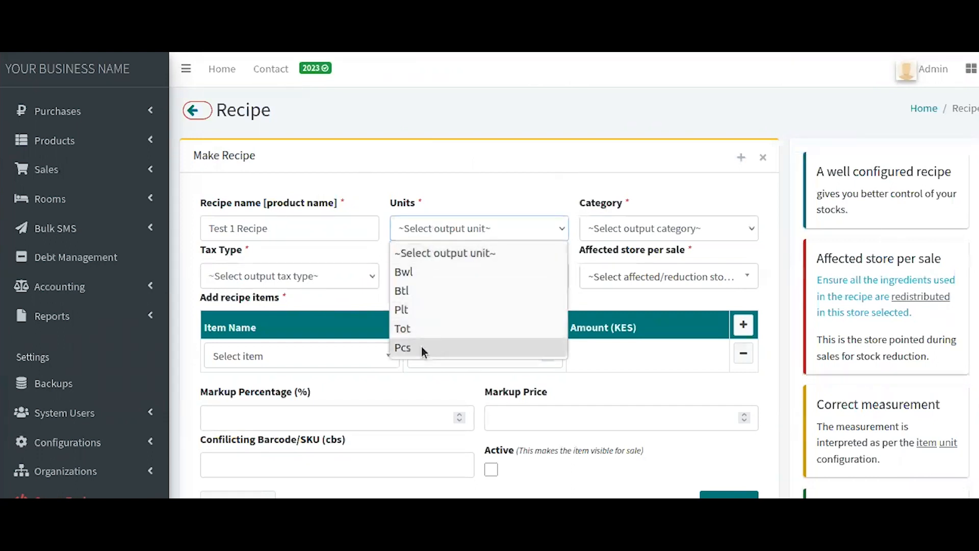
left_click(426, 308)
left_click(533, 227)
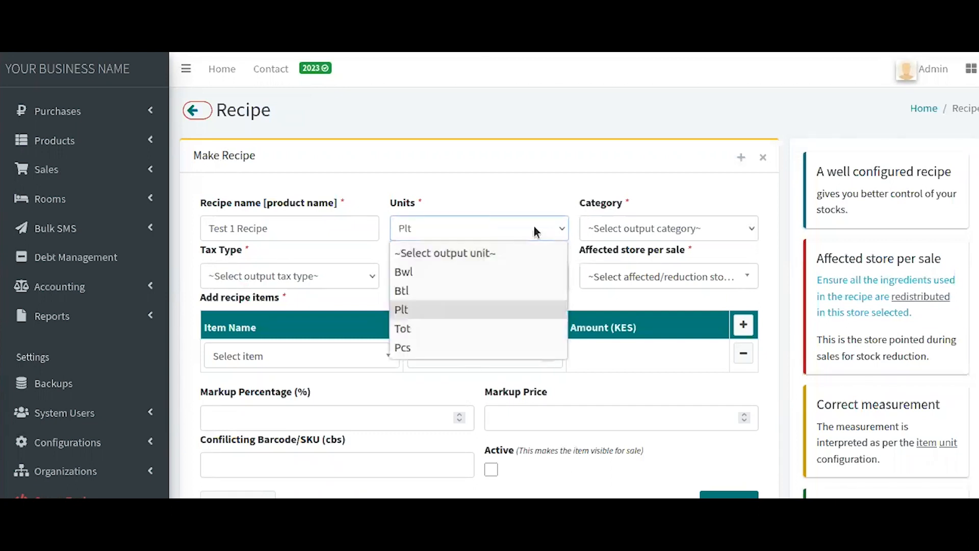
left_click(614, 229)
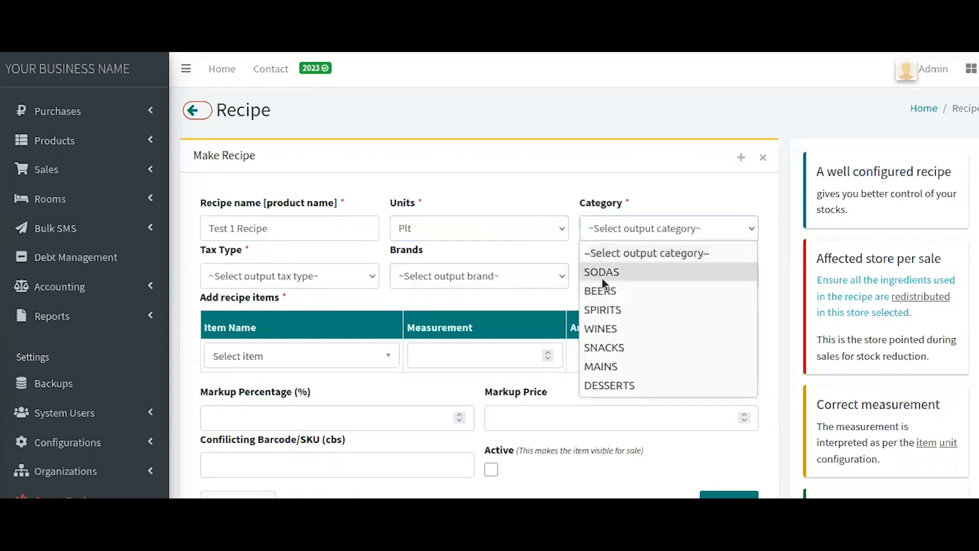
left_click(598, 348)
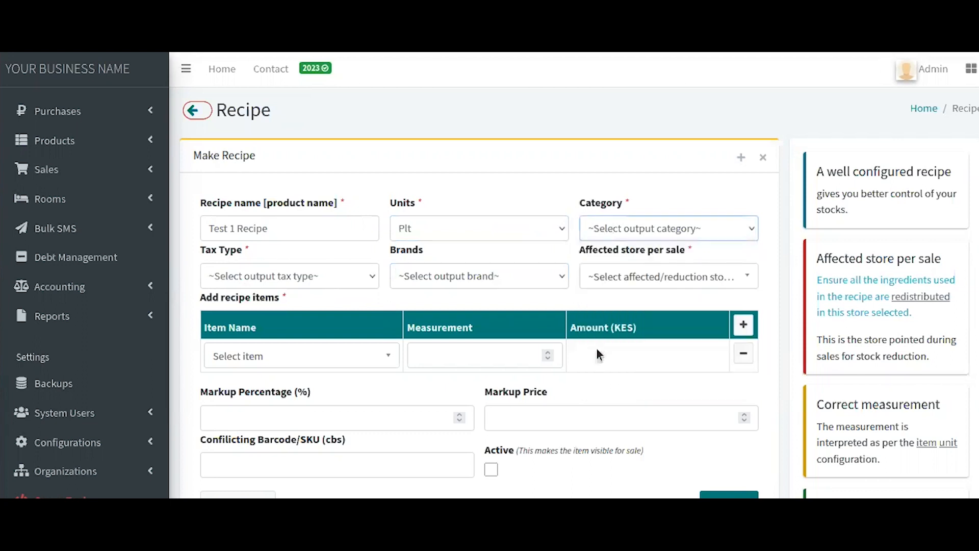
Step: Set the tax type of Test 1 Recipe to VAT and its affected store per sale to Main Bar
left_click(318, 286)
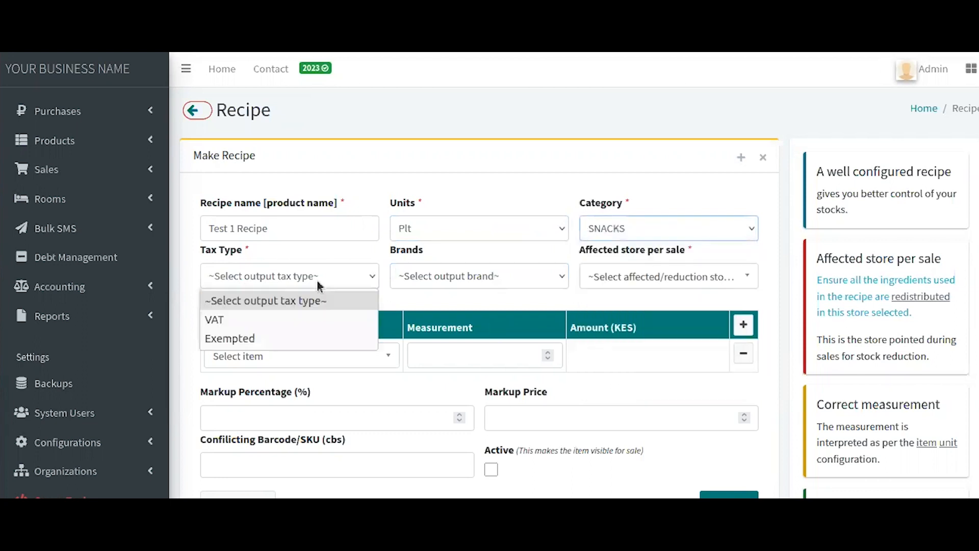
left_click(298, 319)
left_click(634, 276)
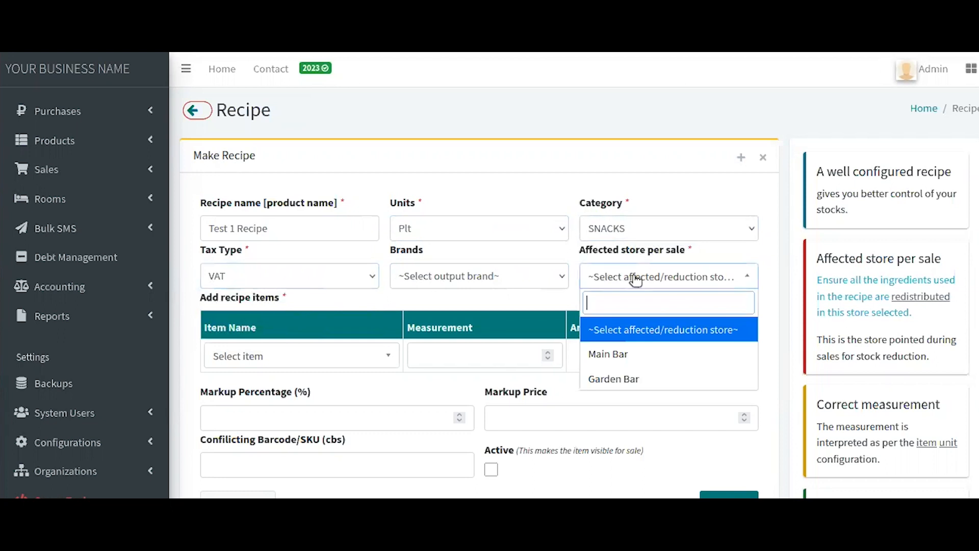
left_click(614, 355)
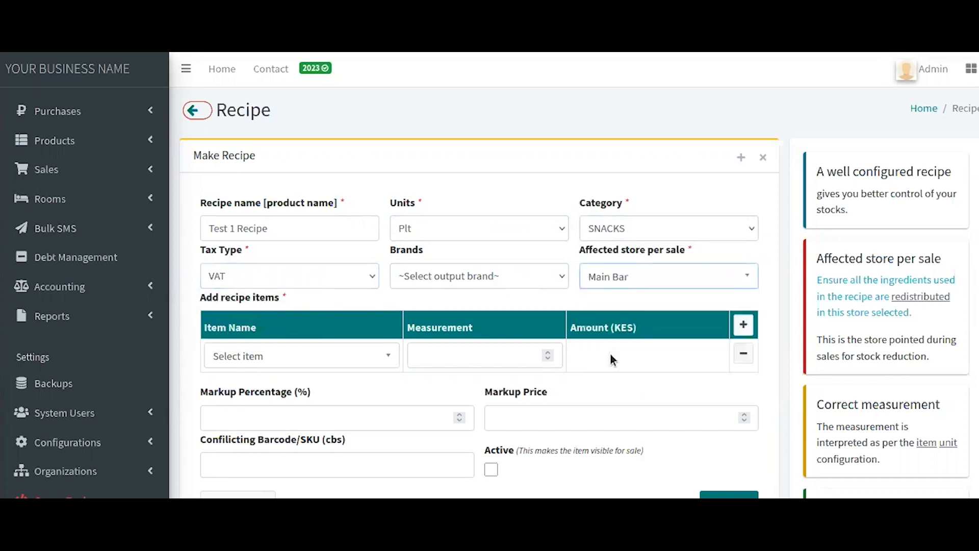
Step: Add 4TH STREET SWEET WHITE 750ML as the first recipe item with a measurement of 0.2
left_click(326, 360)
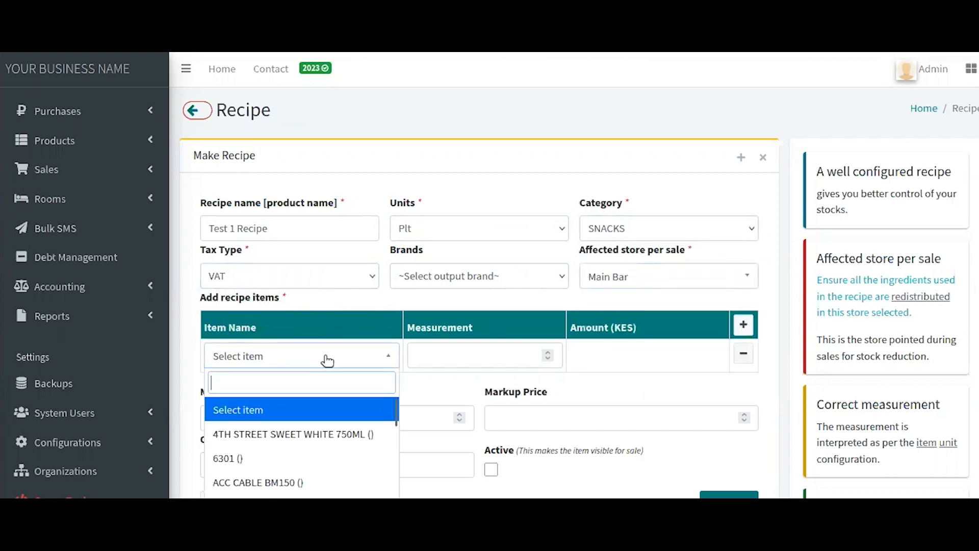
scroll(306, 432, "down", 2)
scroll(312, 411, "up", 2)
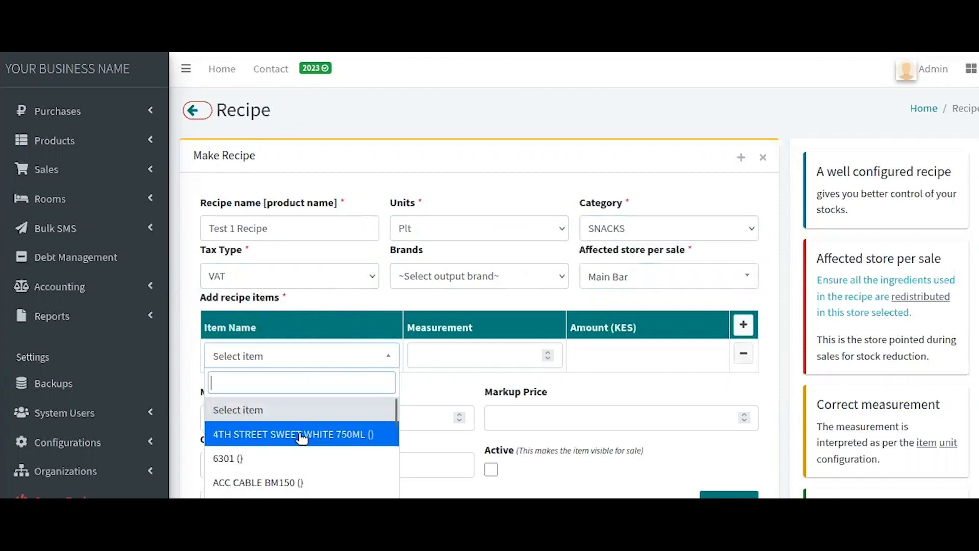
left_click(302, 435)
left_click(441, 354)
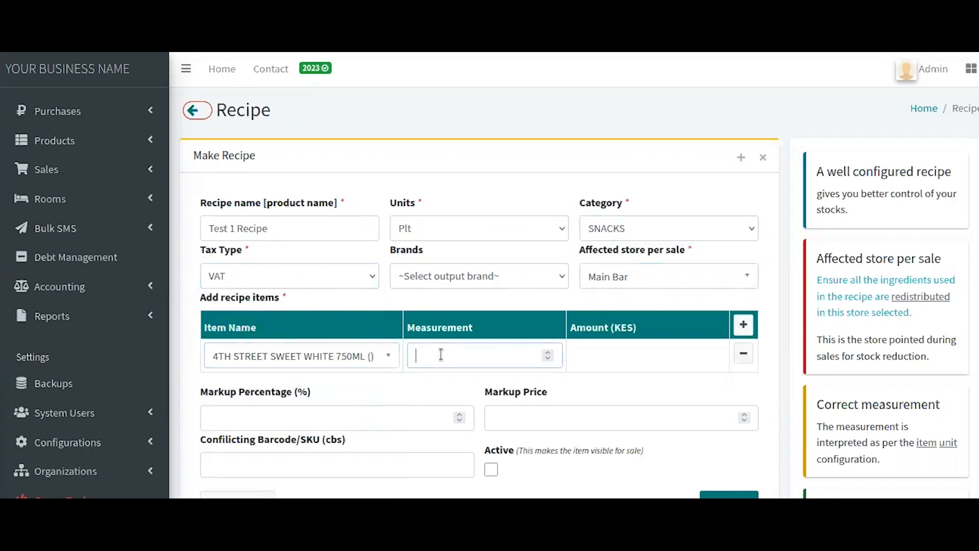
type("0.2")
left_click(580, 358)
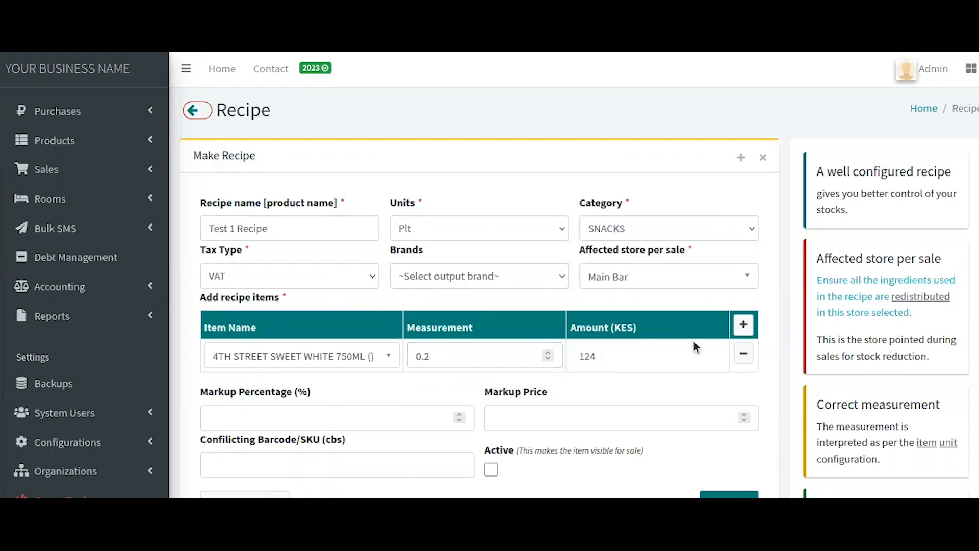
Step: Add Banana Juice as the second recipe item with a measurement of 0.3
left_click(743, 327)
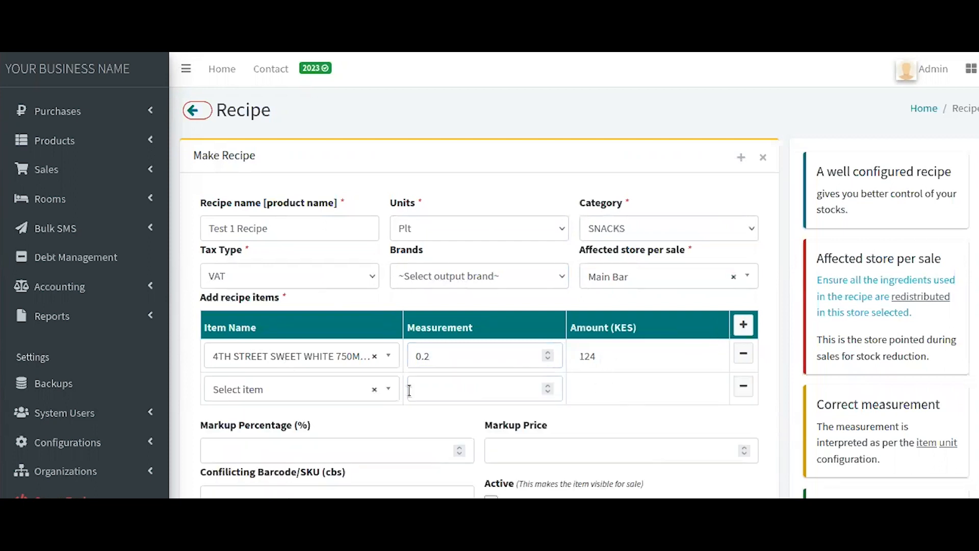
left_click(345, 398)
left_click(245, 301)
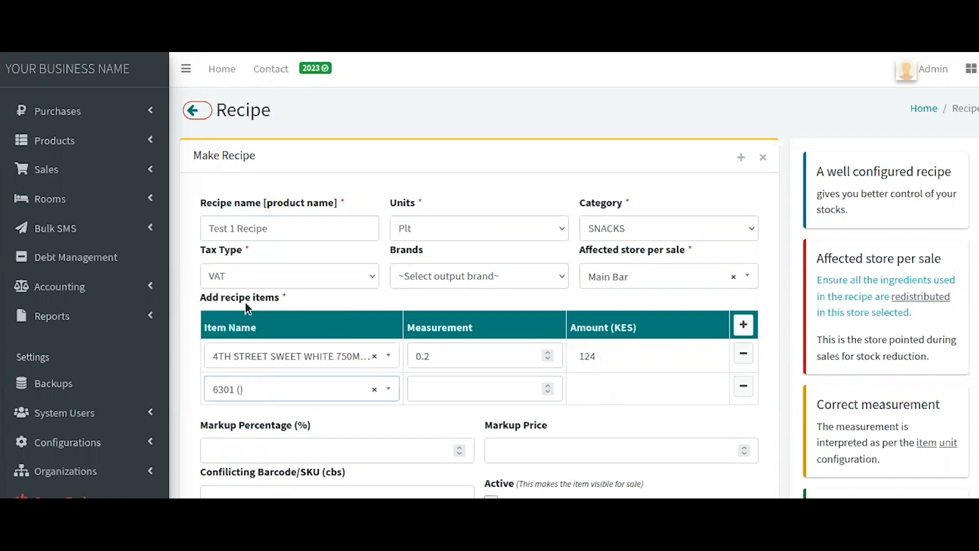
left_click(266, 394)
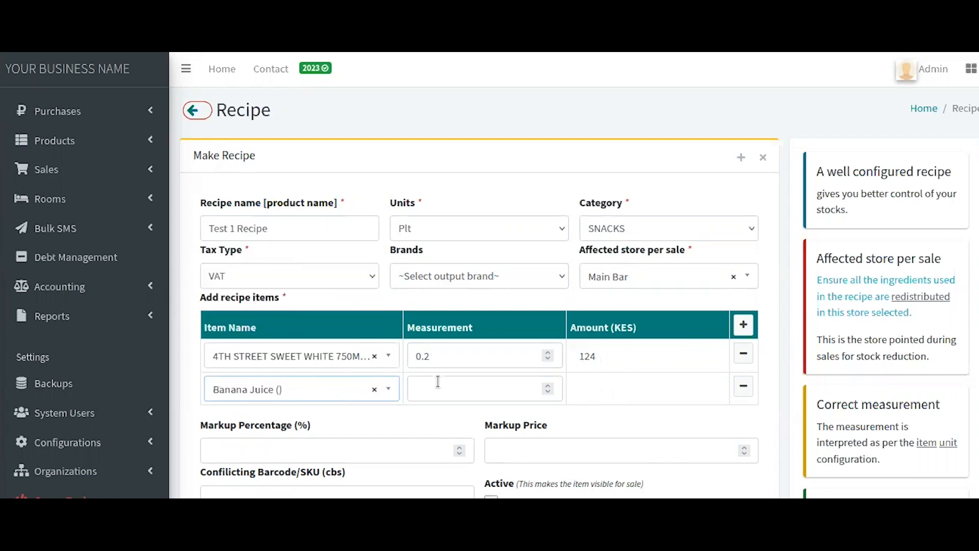
left_click(437, 382)
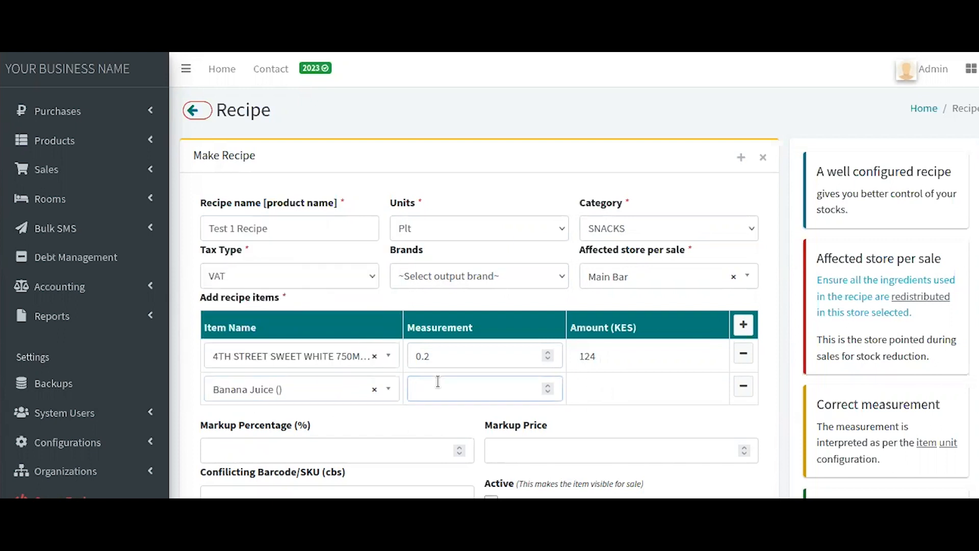
type("0.3")
Step: Add BLACK ICE as the third recipe item with a measurement of 0.4
left_click(743, 324)
scroll(316, 341, "down", 5)
left_click(285, 180)
scroll(293, 286, "down", 5)
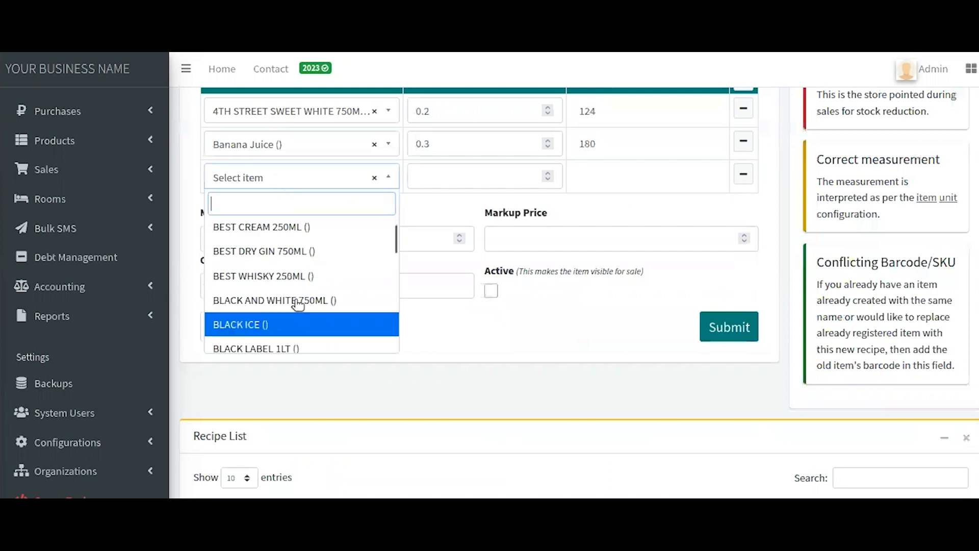
left_click(291, 326)
left_click(436, 178)
type("0.")
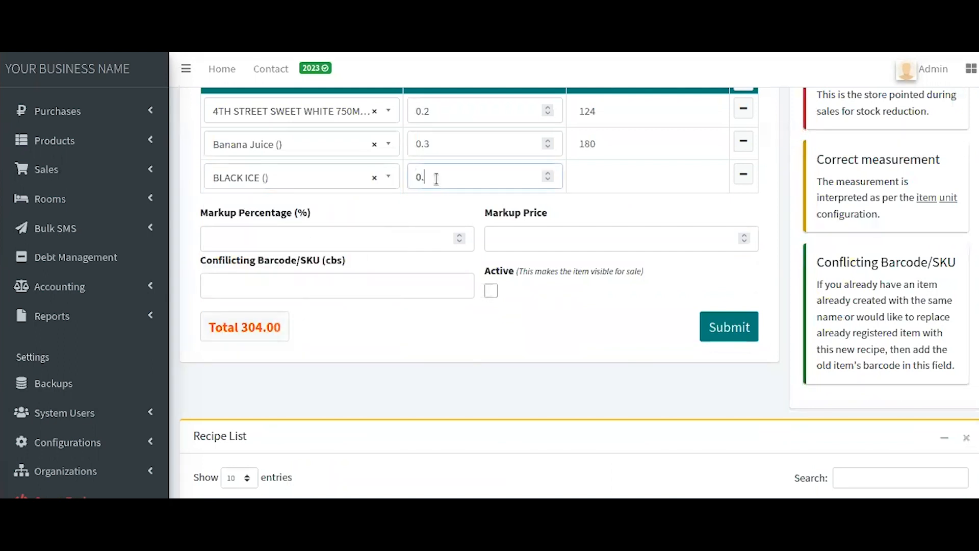
type("25")
key("BackSpace")
key("BackSpace")
type("3")
key("BackSpace")
type("4")
Step: Try a markup percentage of 40 together with a markup price of 600, and clear the percentage again
scroll(542, 313, "up", 3)
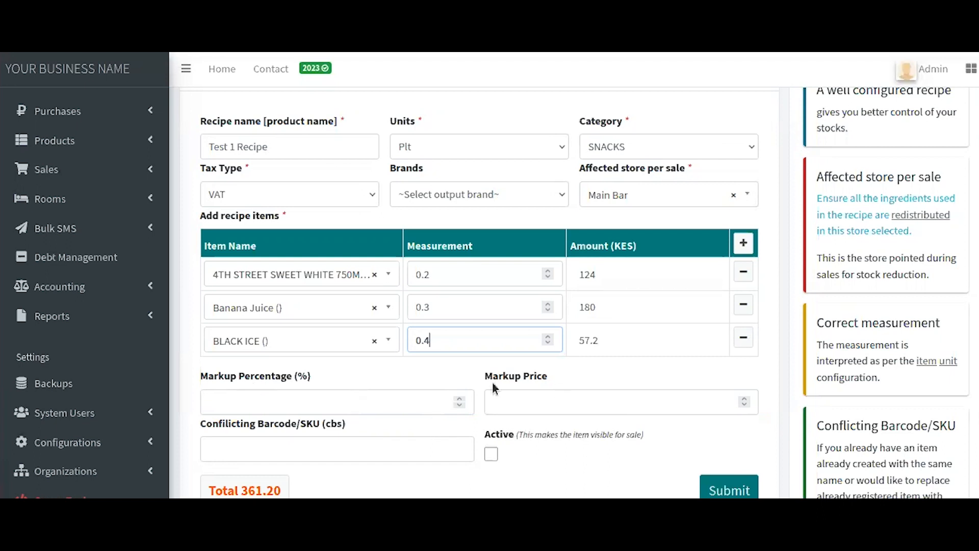
left_click_drag(190, 375, 312, 376)
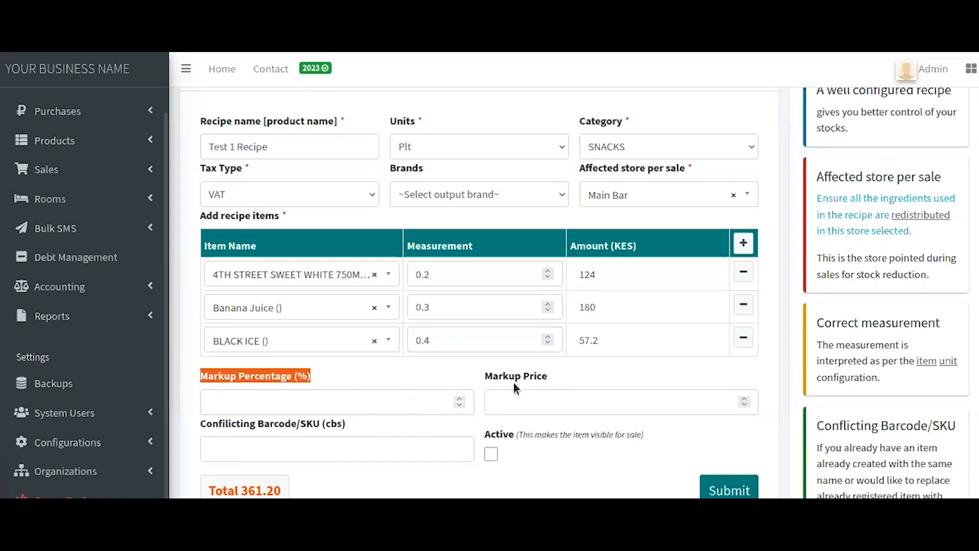
left_click_drag(495, 377, 539, 382)
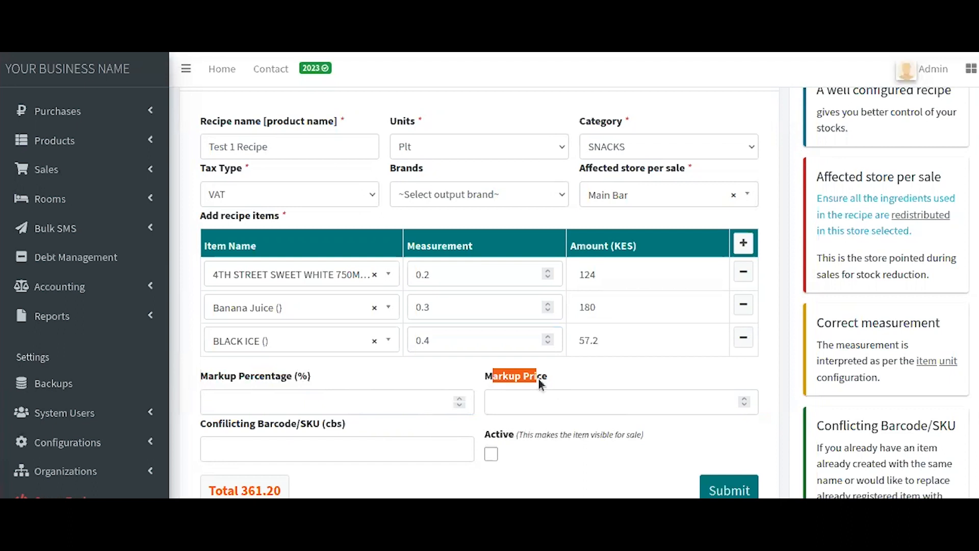
left_click(420, 392)
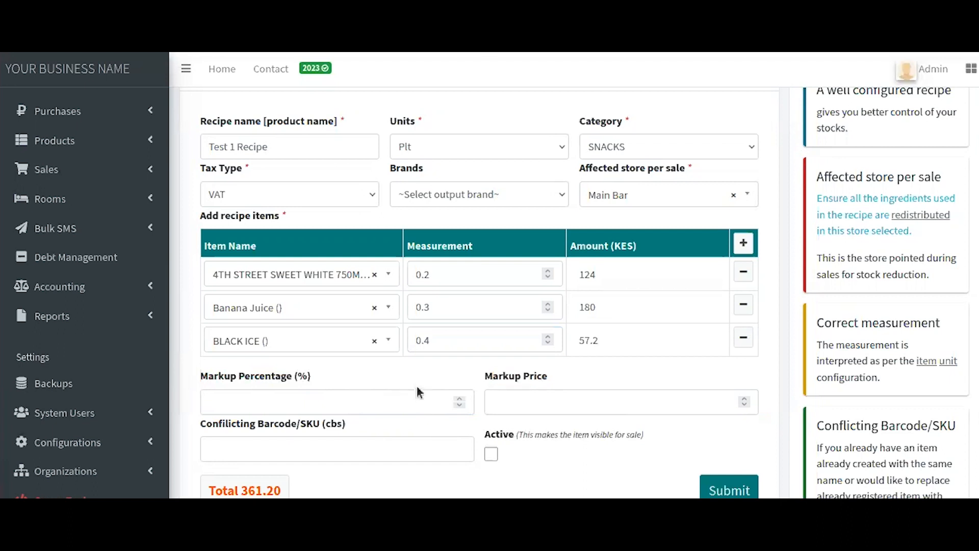
left_click(368, 405)
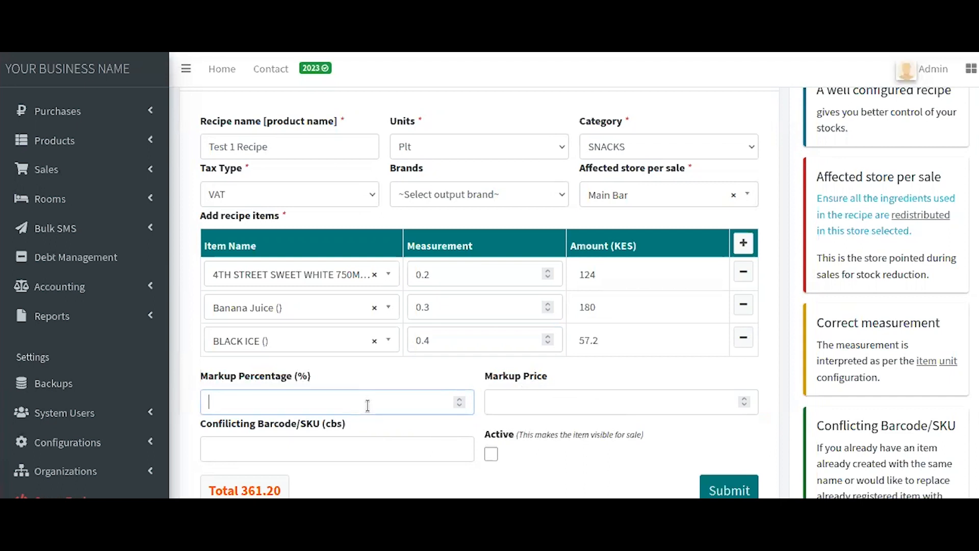
type("40")
double_click(552, 402)
type("600")
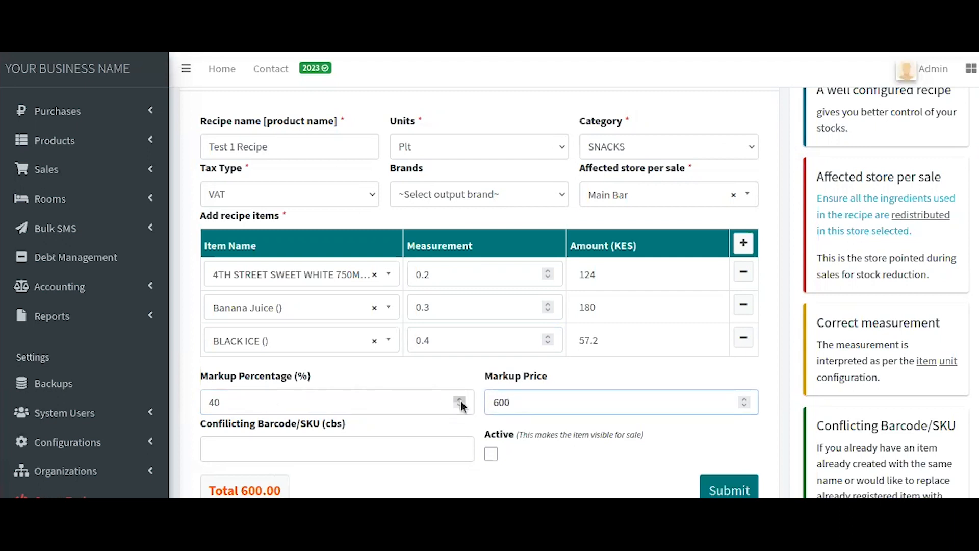
left_click_drag(439, 402, 164, 406)
key("BackSpace")
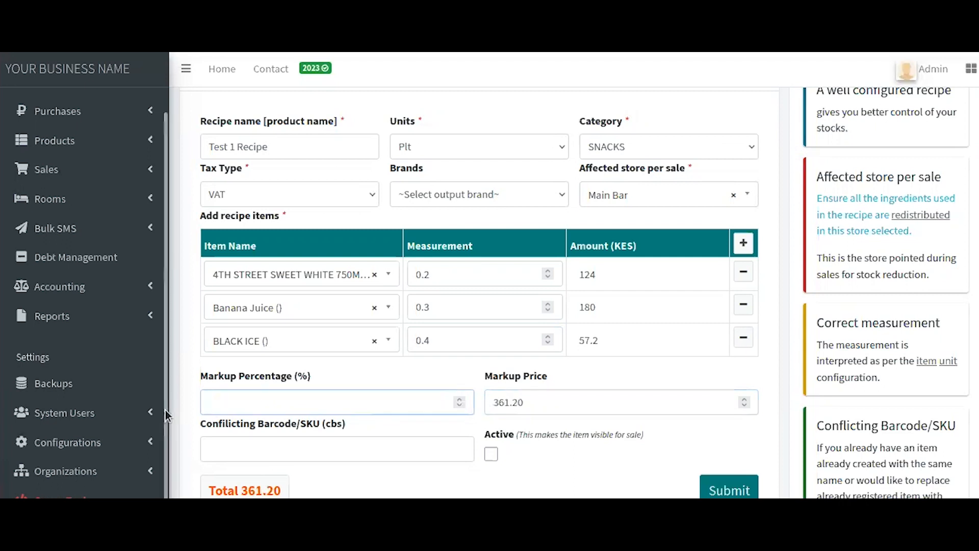
Step: Set the markup price of Test 1 Recipe to 600
double_click(555, 406)
type("600")
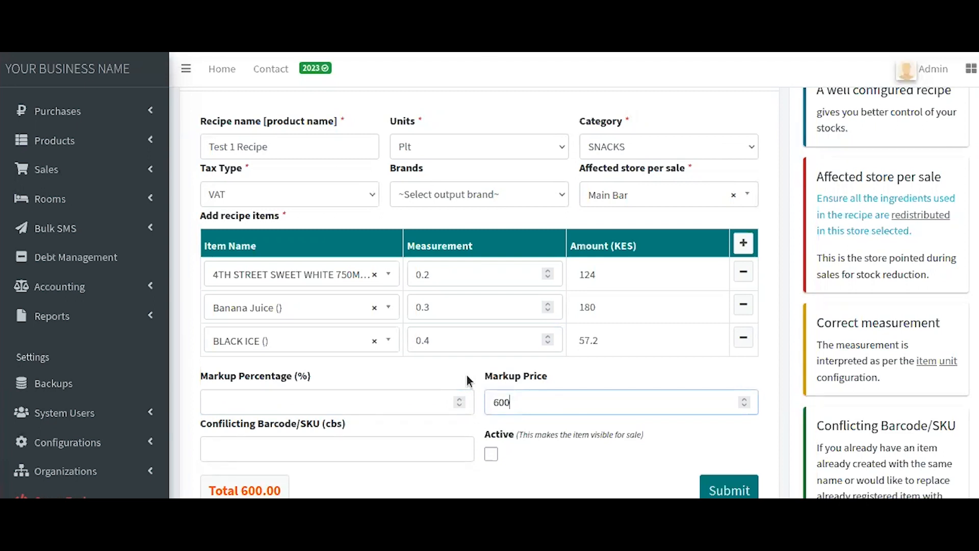
scroll(466, 375, "down", 3)
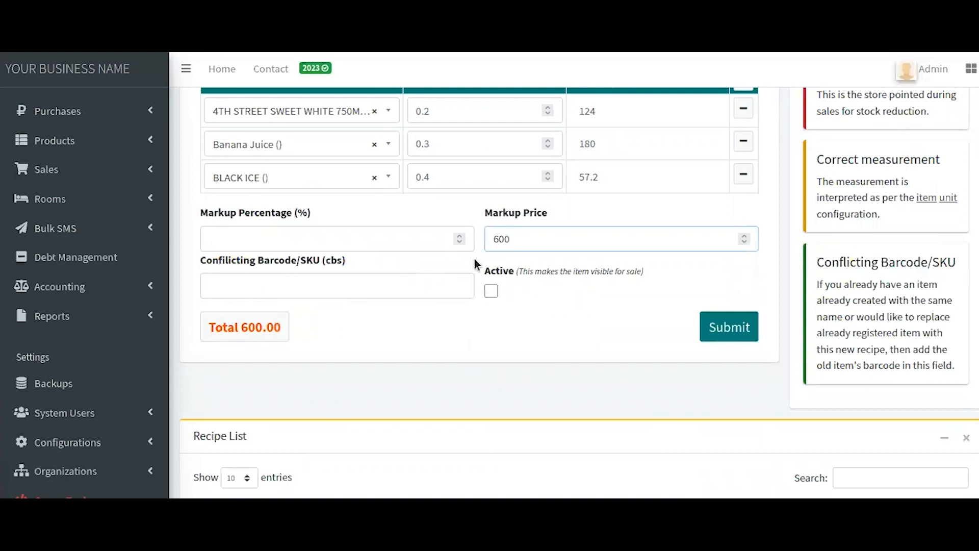
left_click_drag(474, 258, 499, 304)
left_click(543, 278)
left_click_drag(343, 262, 348, 262)
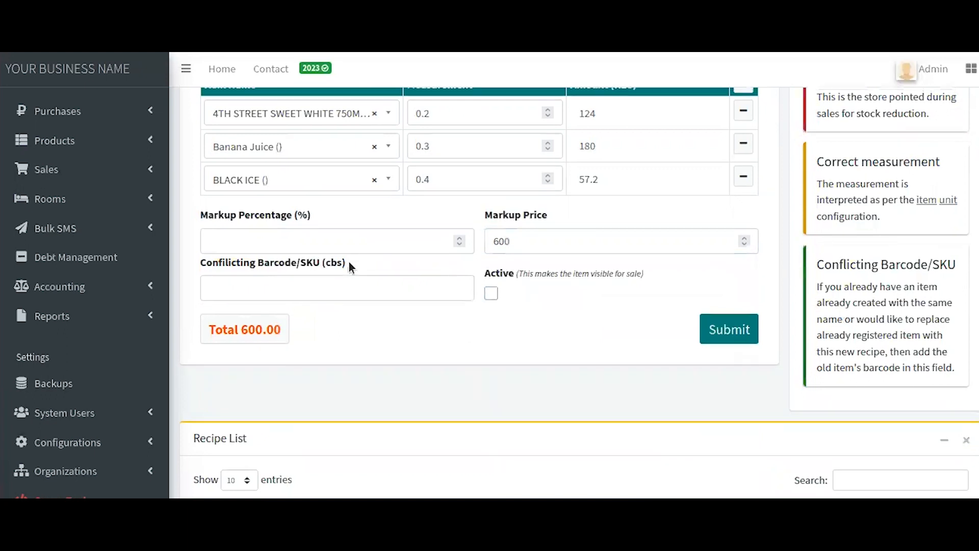
Step: Open the Items list in a separate tab and copy the SKU of item A7TC, PROD_0174
scroll(349, 262, "up", 5)
left_click_drag(199, 231, 297, 234)
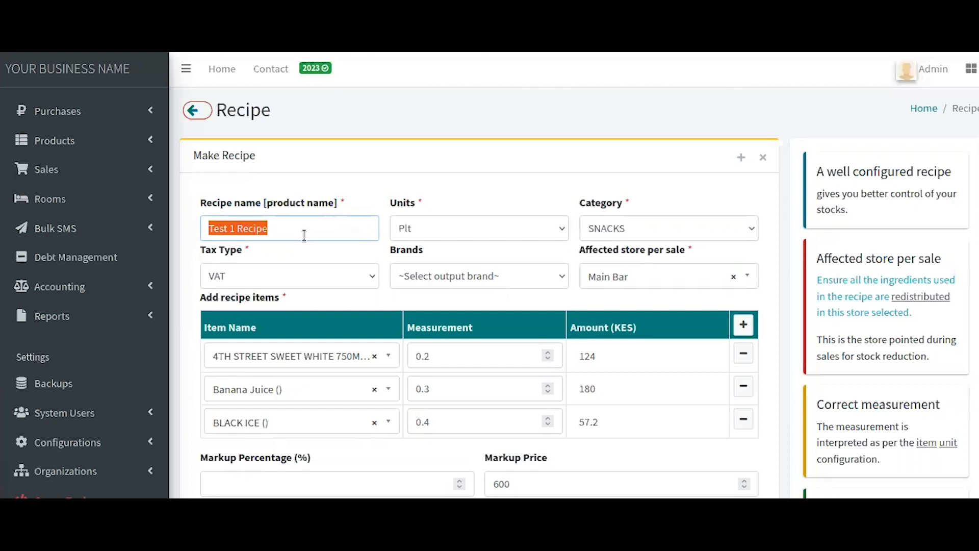
scroll(345, 396, "down", 2)
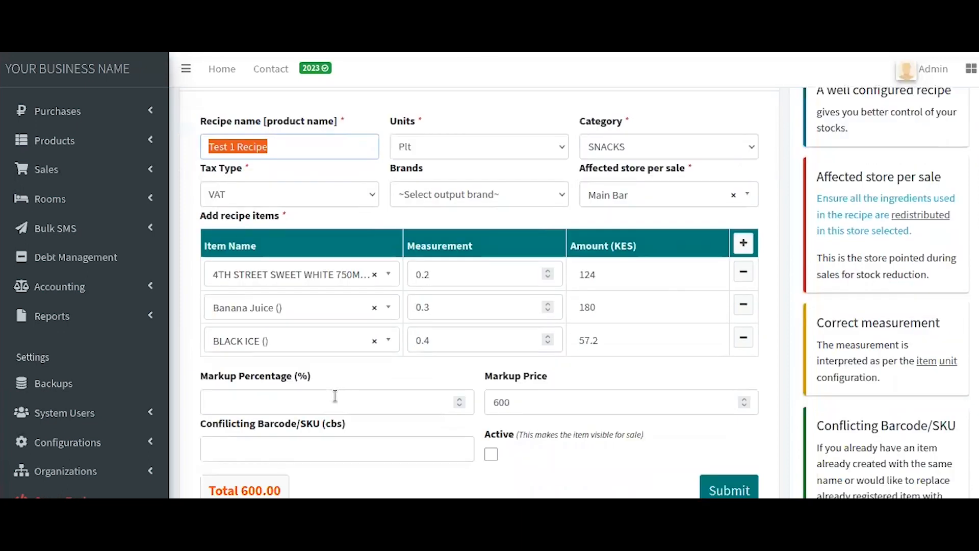
left_click(330, 447)
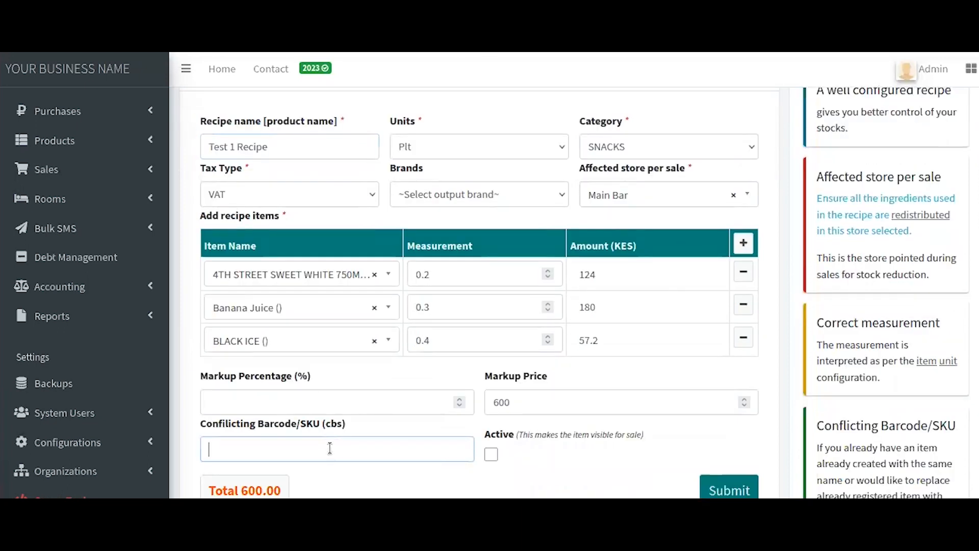
left_click(78, 140)
right_click(81, 170)
left_click(134, 181)
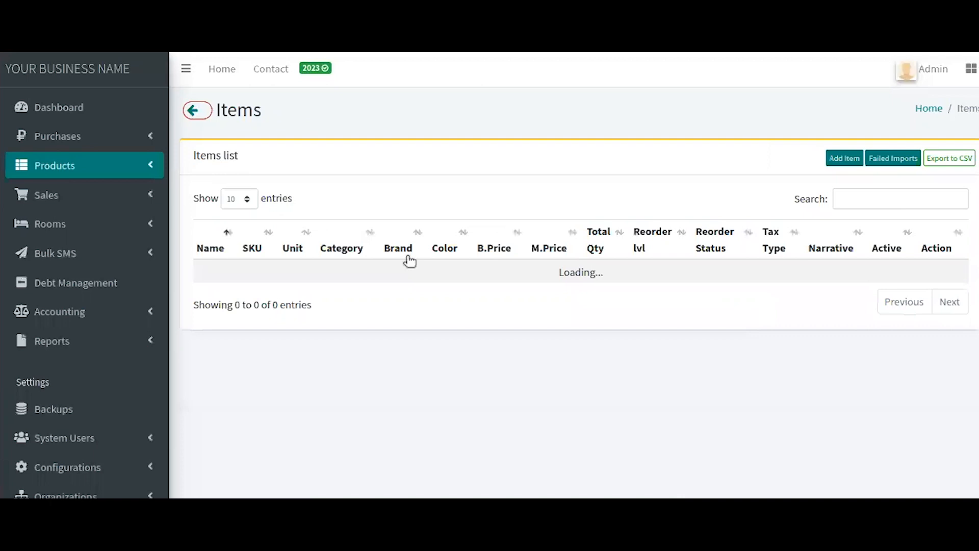
scroll(565, 329, "down", 4)
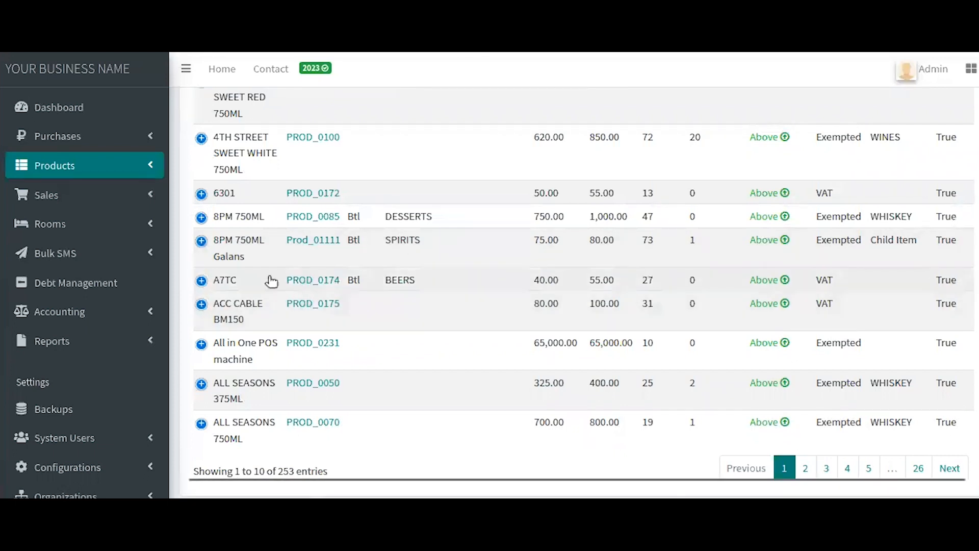
left_click_drag(286, 280, 345, 286)
key("ctrl+c")
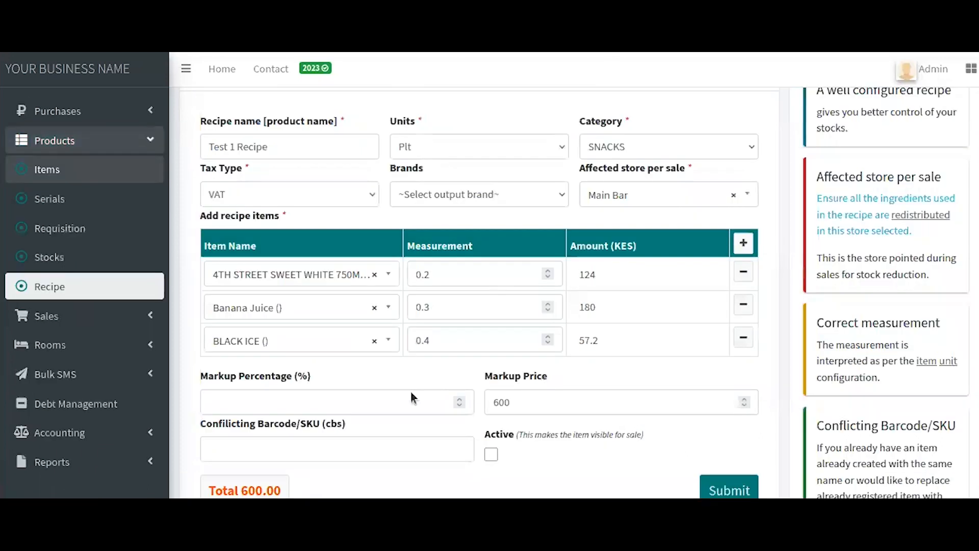
Step: Enter PROD_0174 as the conflicting barcode/SKU of Test 1 Recipe and submit the recipe
left_click(347, 446)
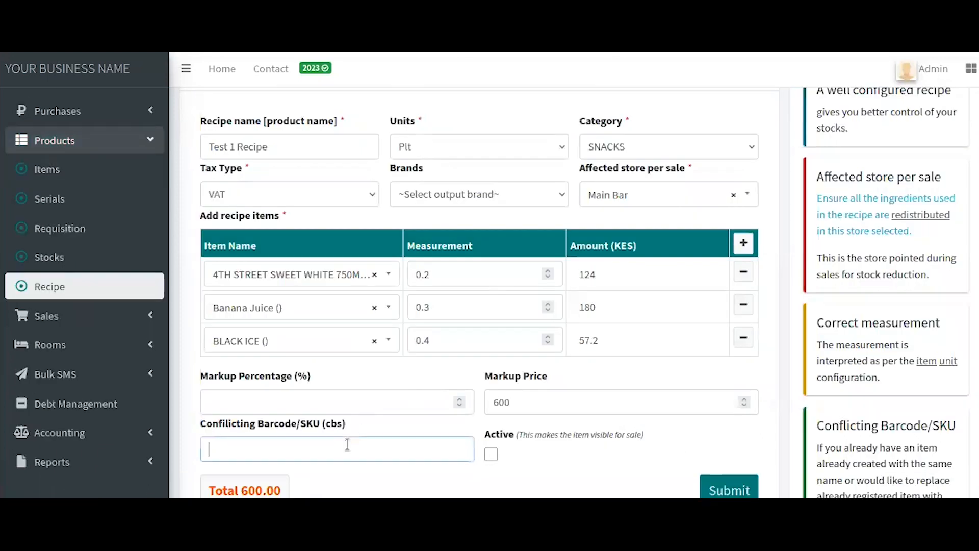
key("ctrl+v")
key("Delete")
left_click(552, 460)
scroll(535, 457, "down", 2)
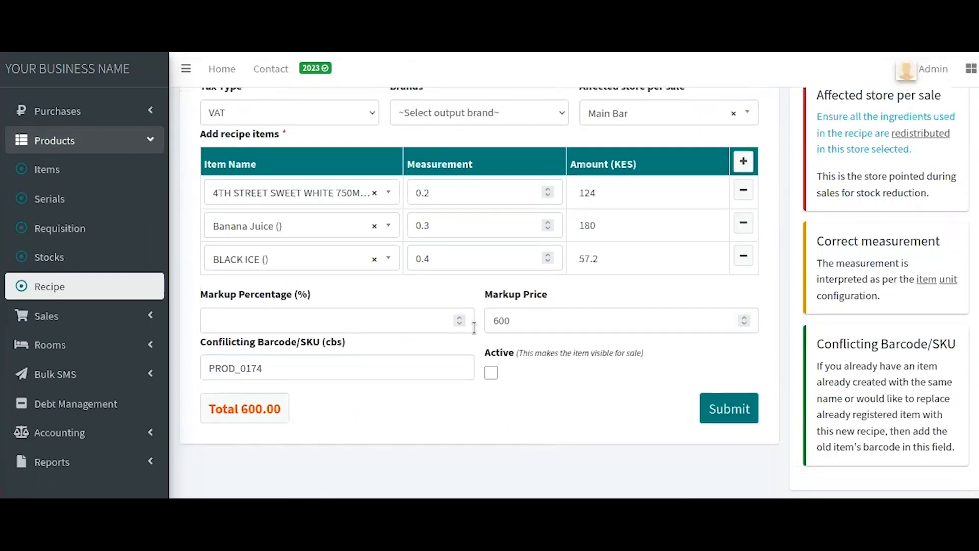
left_click(713, 411)
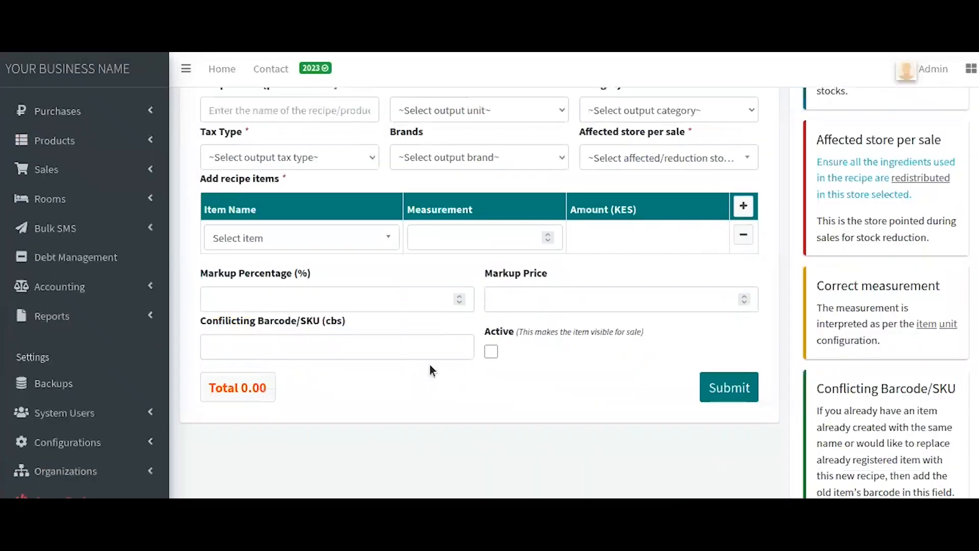
Step: Search the recipe list for test and examine the Test 1 Recipe entry's product code and conflicting SKU
scroll(430, 363, "down", 8)
type("test")
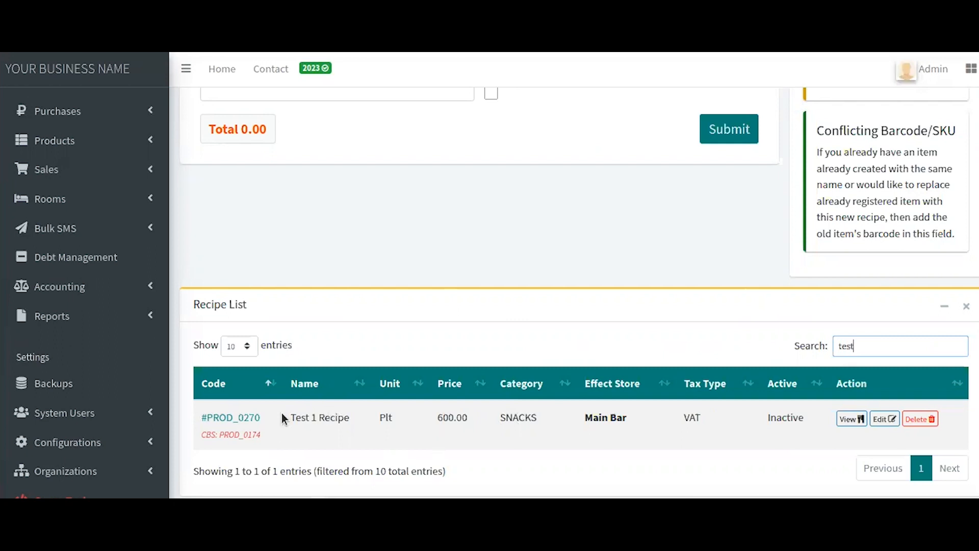
mouse_move(260, 436)
left_mouse_down()
mouse_move(227, 435)
mouse_move(248, 437)
left_mouse_up()
left_click(463, 291)
scroll(462, 289, "up", 3)
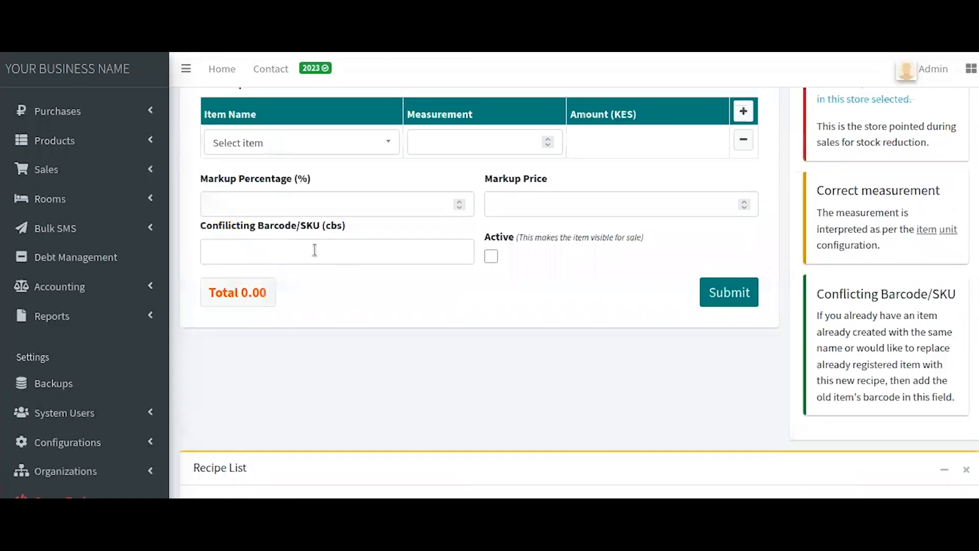
left_click(344, 226)
scroll(353, 329, "down", 3)
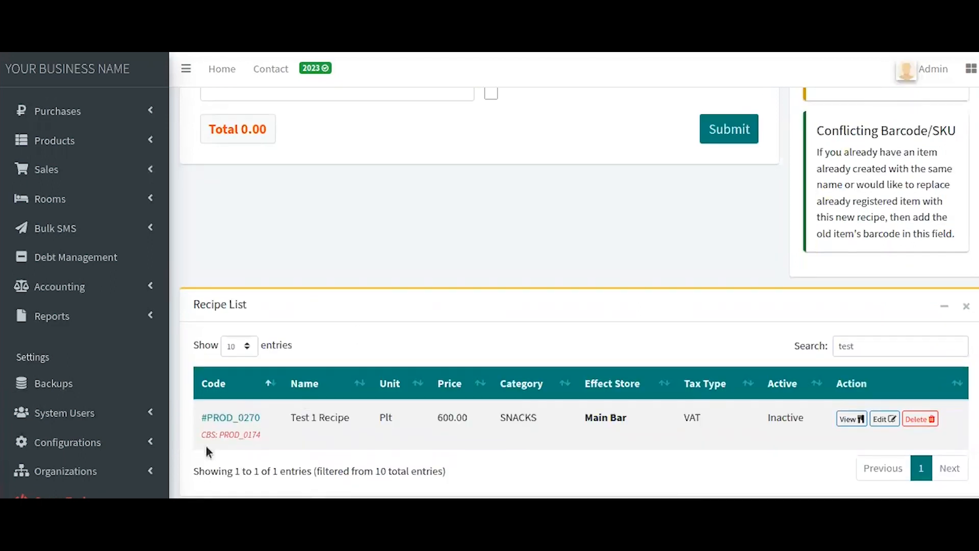
Step: Reload the Items list and search for test, then 0174, to compare Test 1 Recipe with the item it conflicts with
left_click_drag(181, 434, 263, 436)
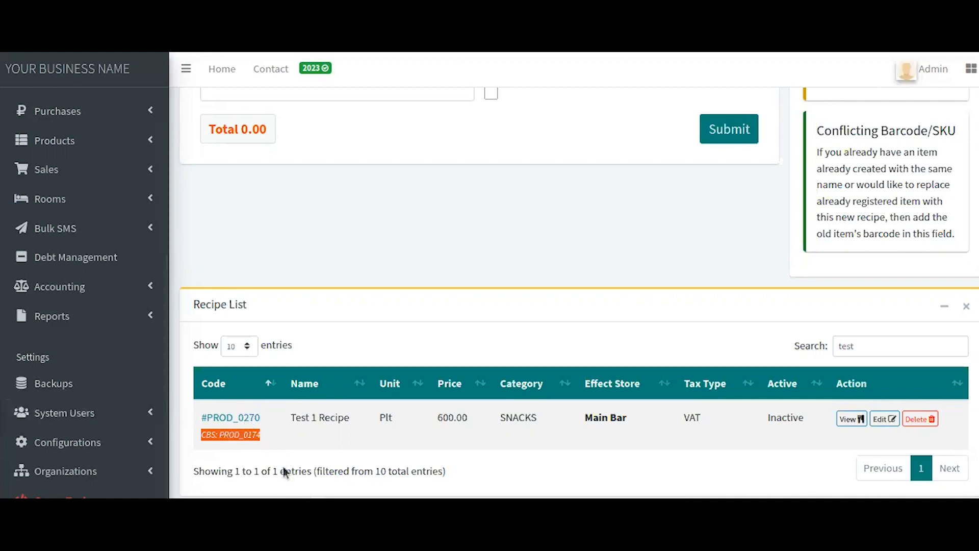
left_click(390, 435)
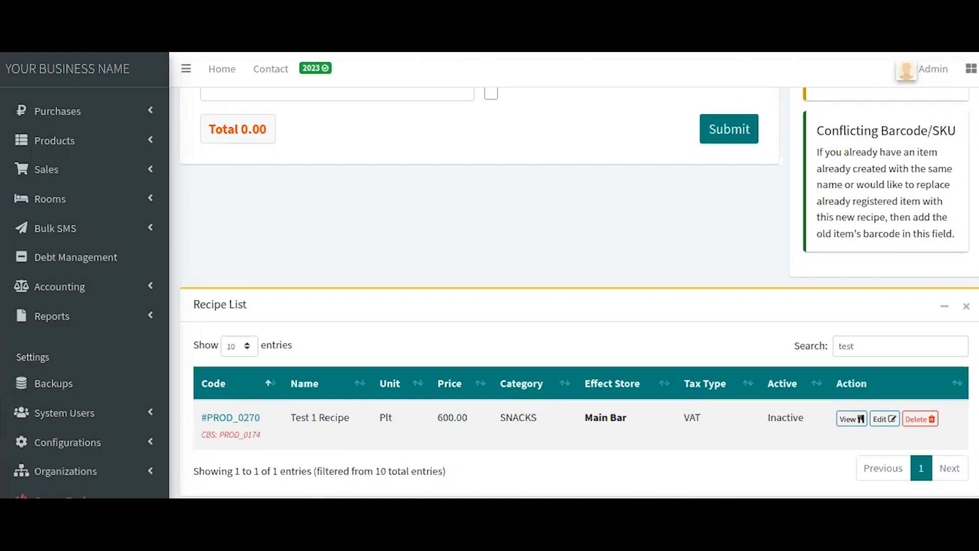
key("ctrl+Tab")
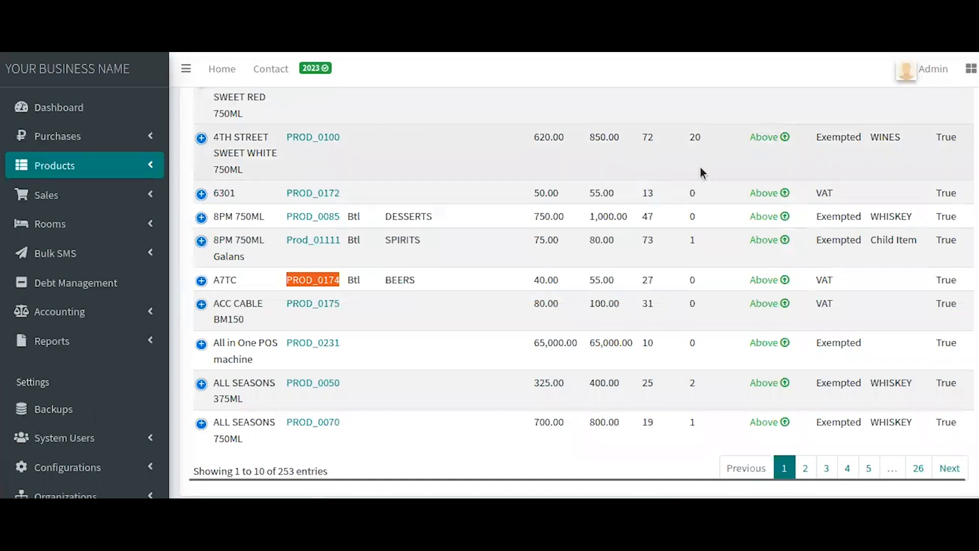
key("F5")
left_click(863, 199)
type("test")
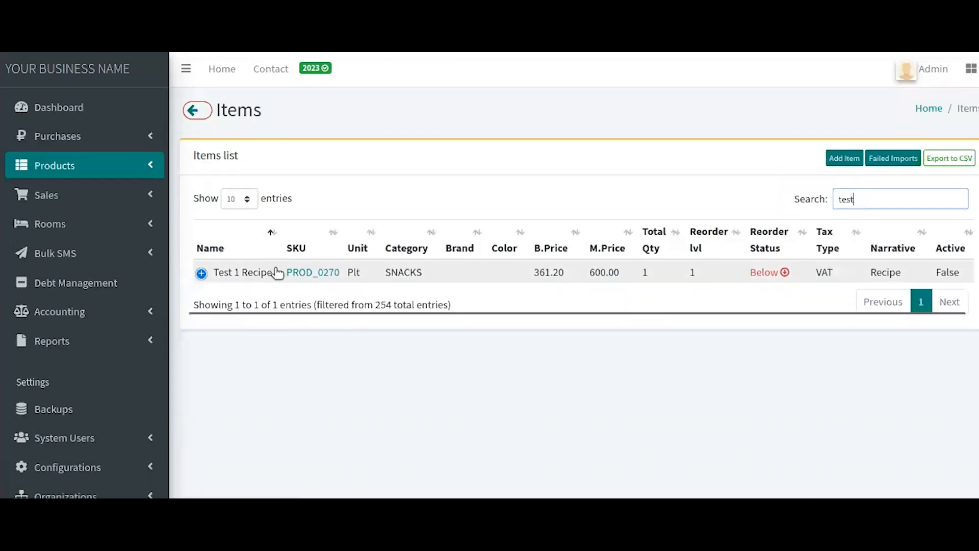
left_click_drag(278, 273, 344, 279)
left_click(330, 304)
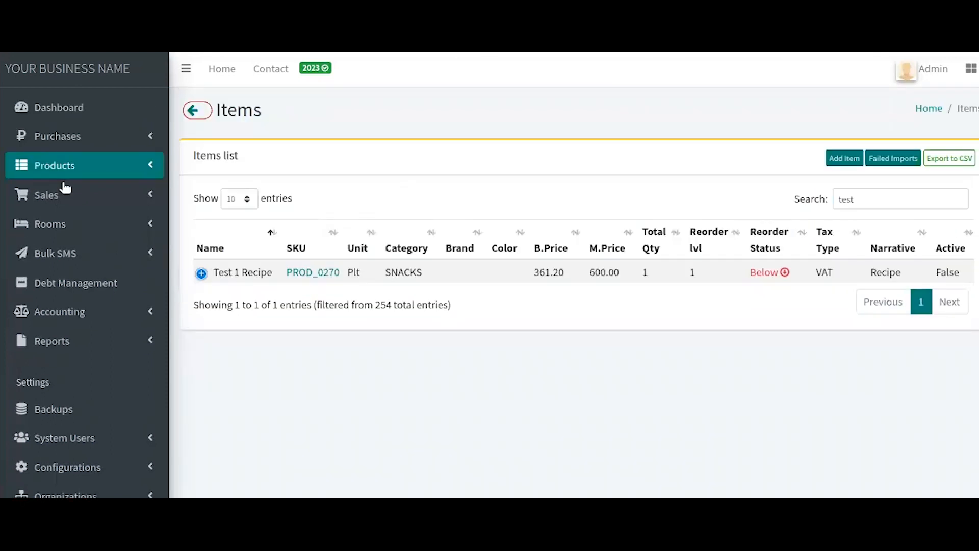
double_click(874, 199)
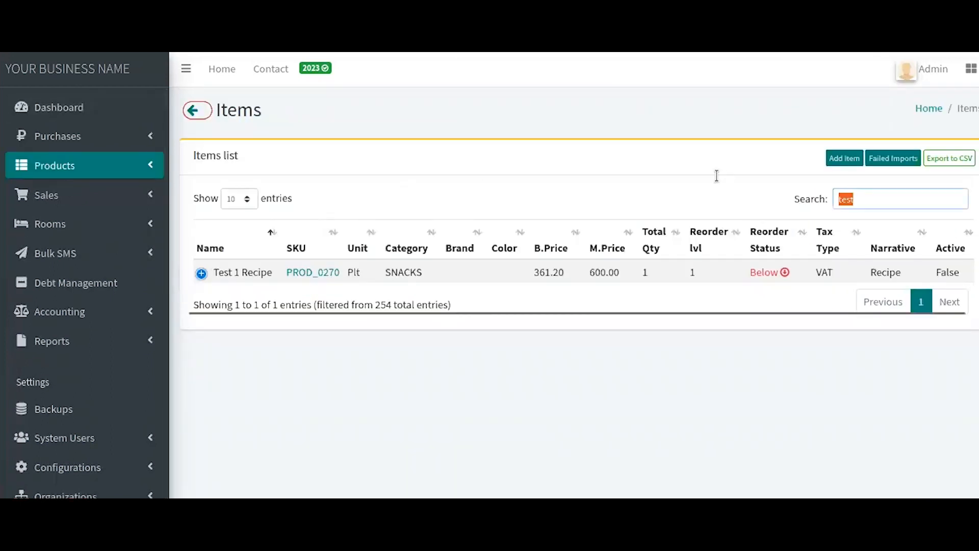
type("0174")
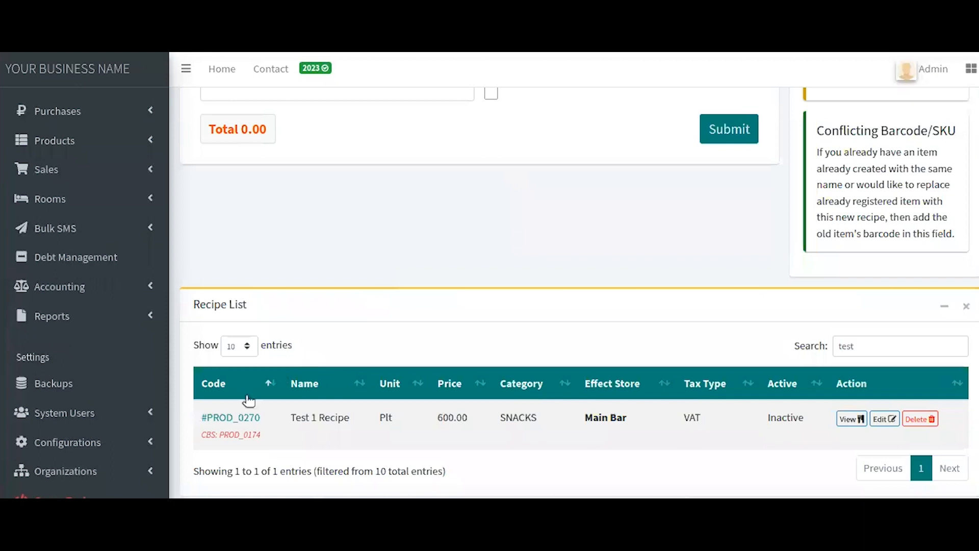
Step: Merge Test 1 Recipe with its conflicting item PROD_0174 and confirm the merge
left_click(245, 438)
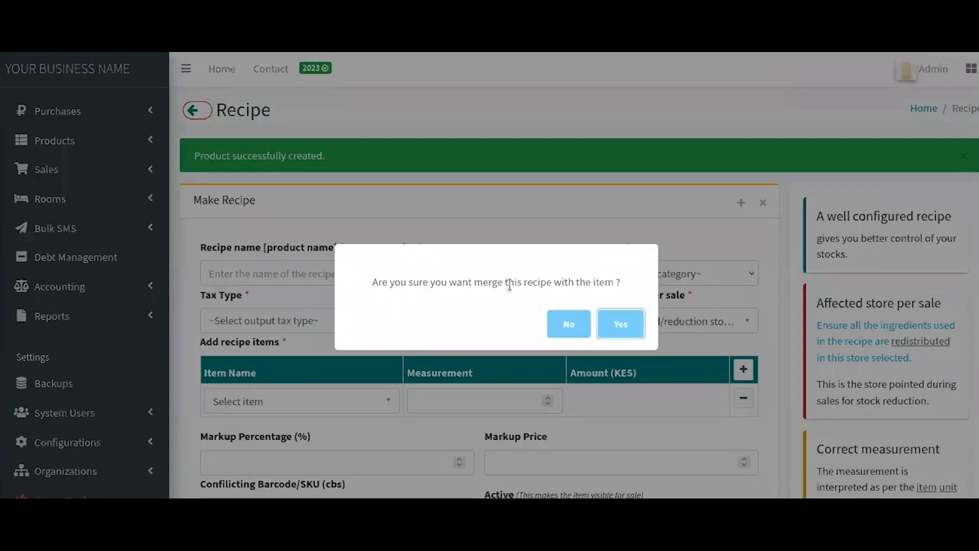
left_click_drag(372, 286, 587, 284)
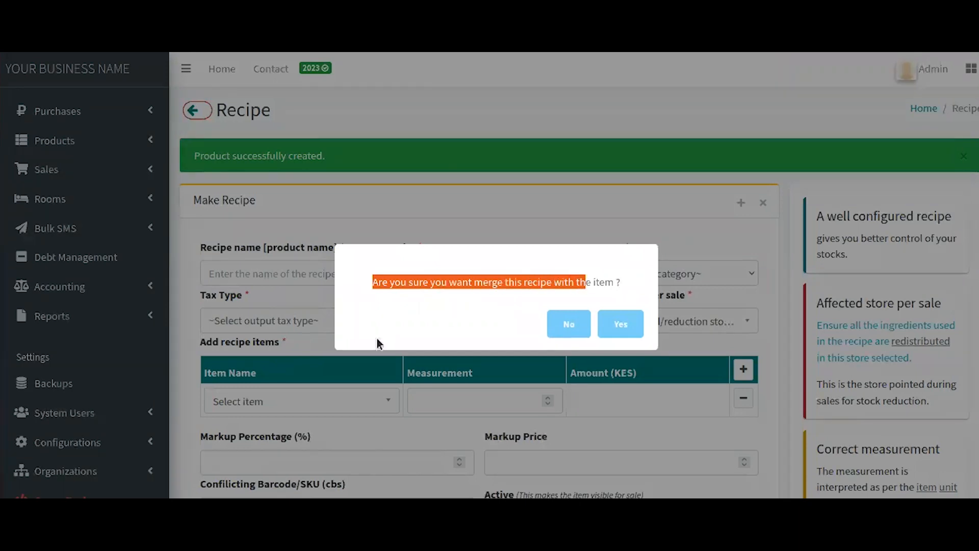
left_click(619, 325)
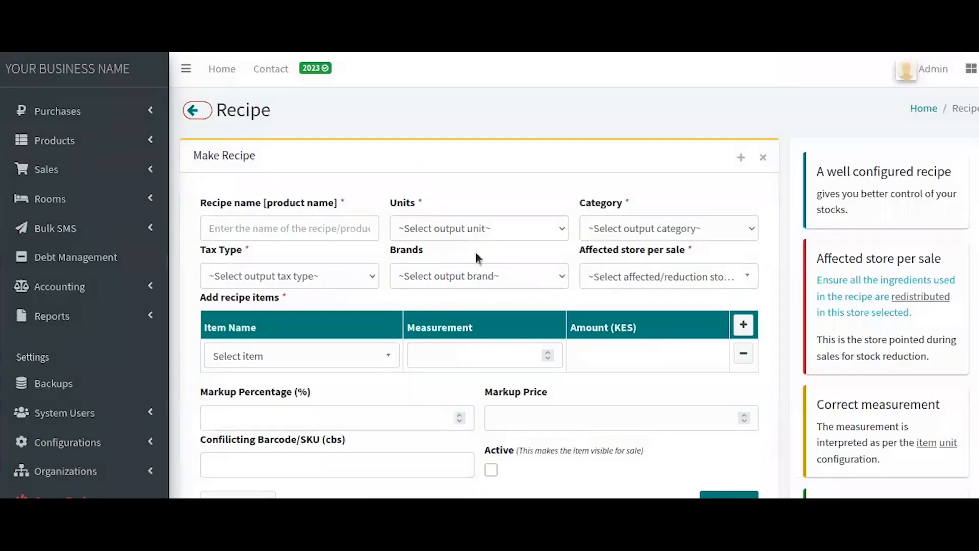
Step: Search the recipe list for test to check the merged recipe
scroll(475, 252, "down", 8)
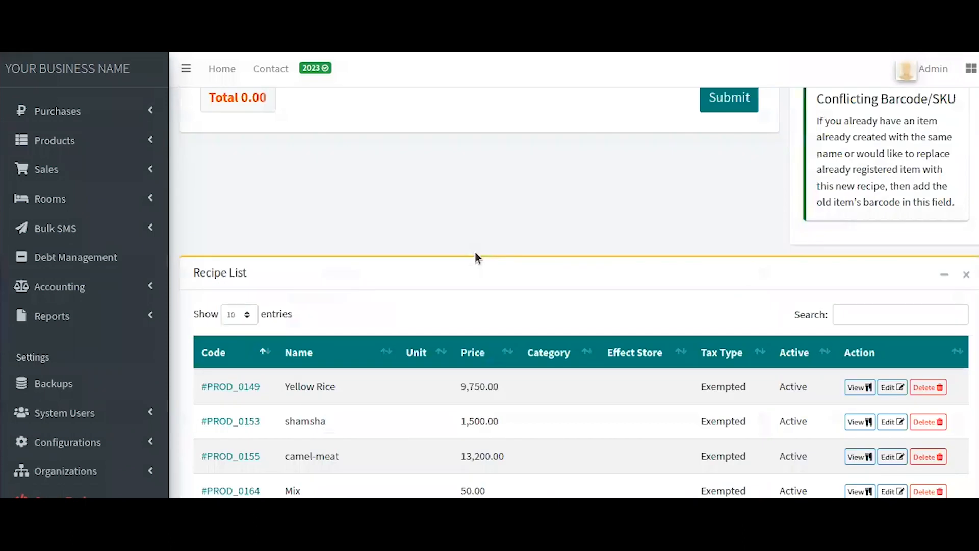
left_click(895, 309)
type("test")
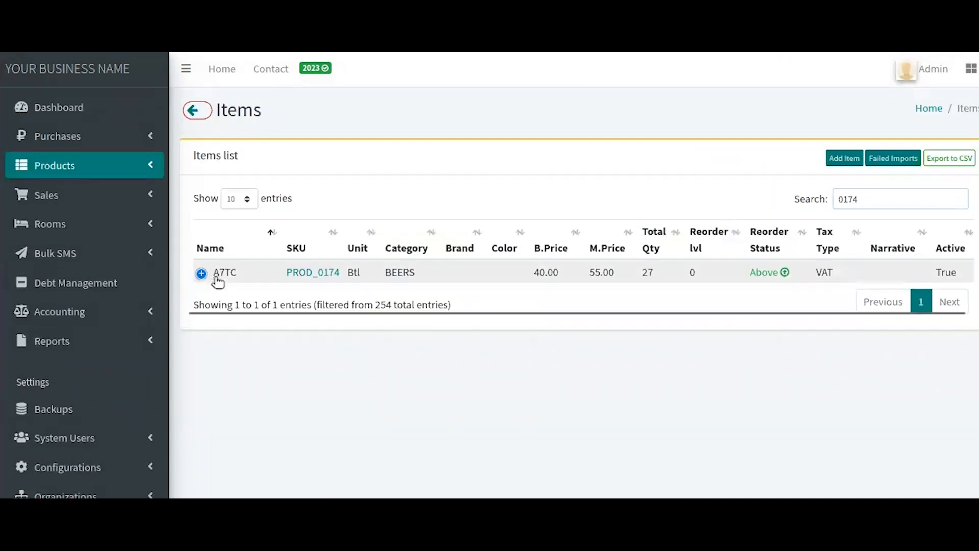
Step: Open a fresh Items list in a separate tab and search it for SKU 0174
double_click(216, 275)
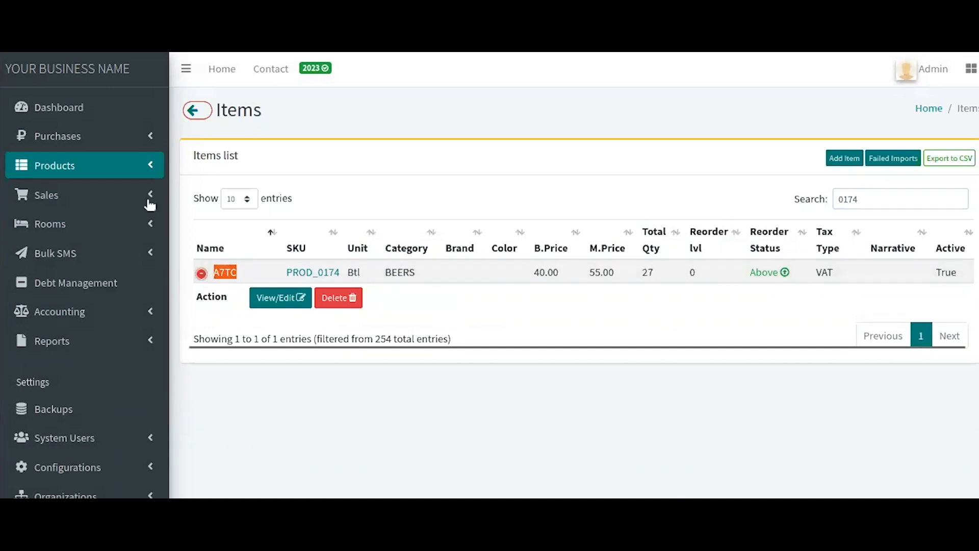
left_click(61, 165)
left_click(47, 202)
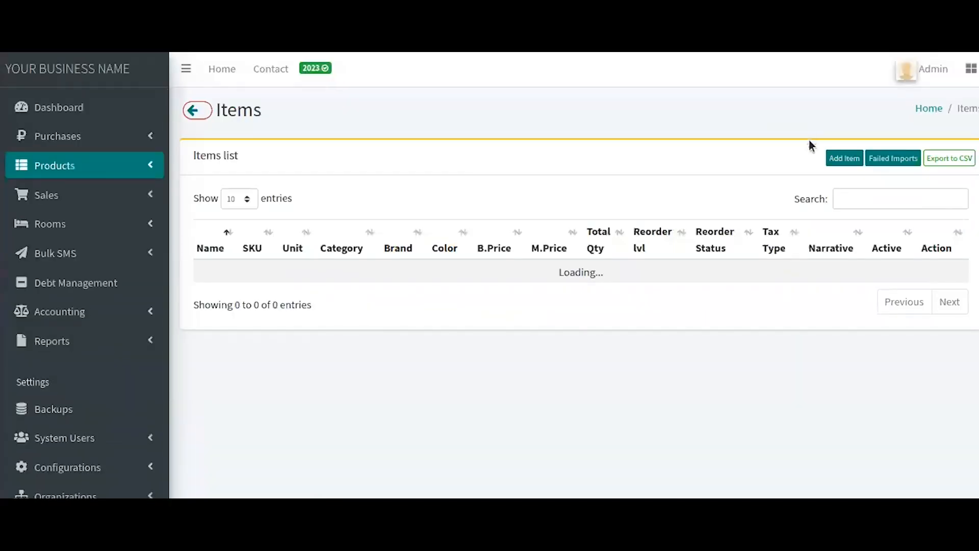
left_click(841, 194)
type("0")
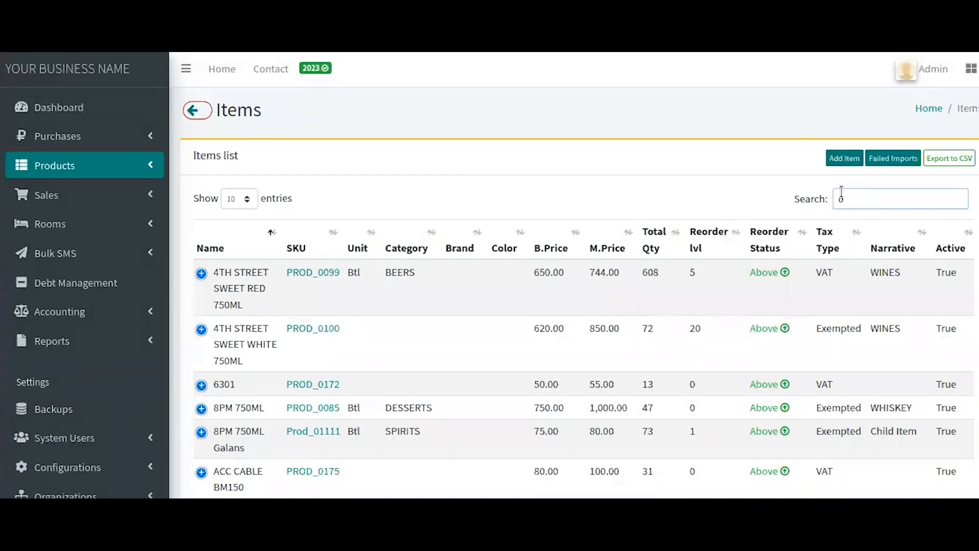
type("17")
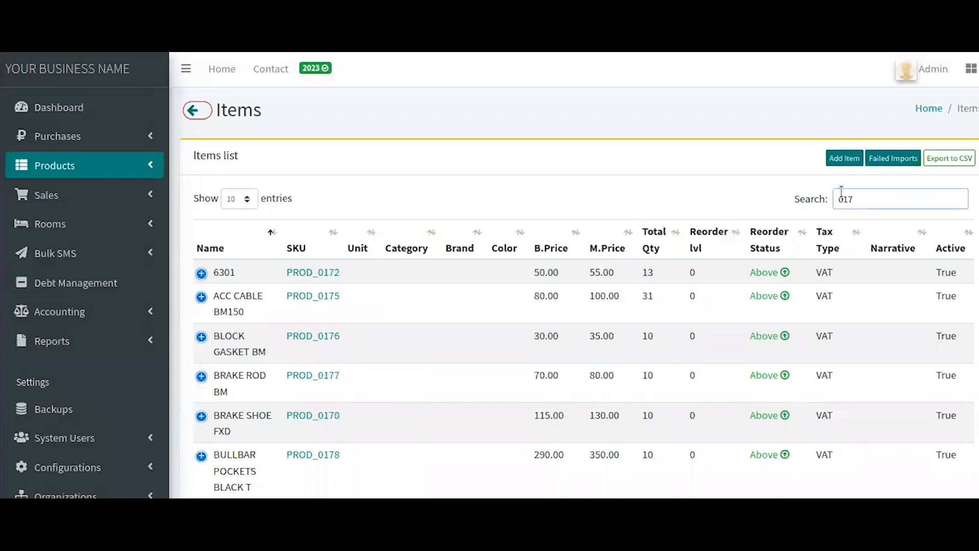
type("4")
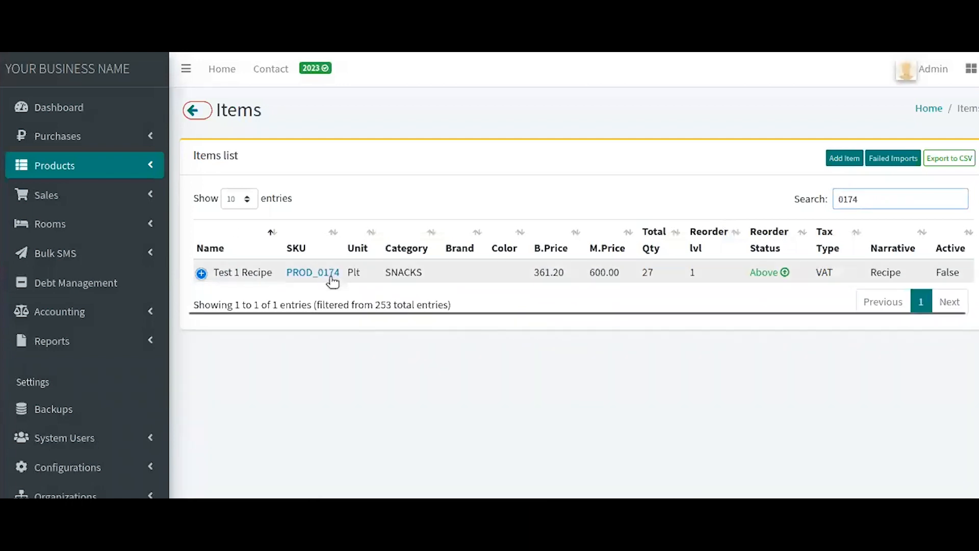
Step: Examine the category, prices and name of item PROD_0174 and compare them with its pre-merge A7TC entry
left_click_drag(381, 274, 451, 277)
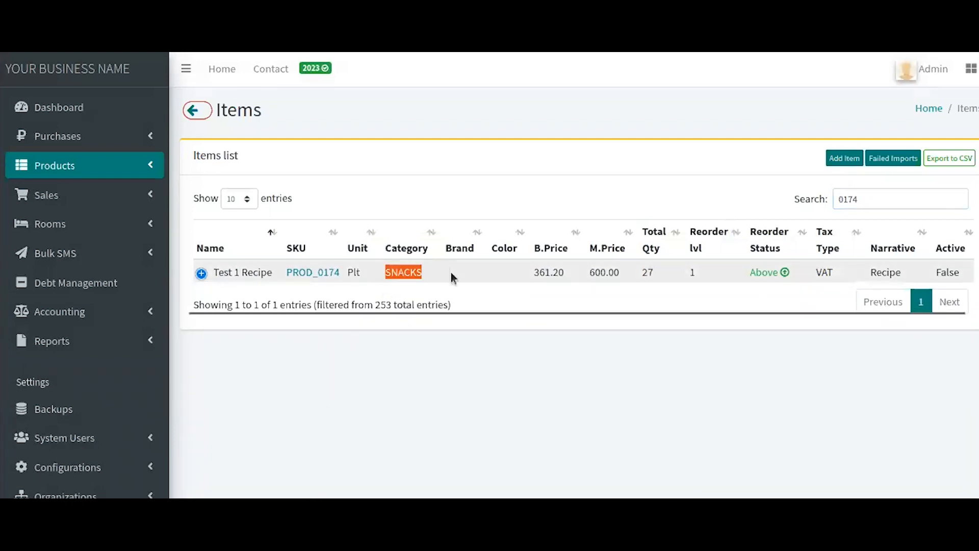
left_click_drag(525, 276, 616, 273)
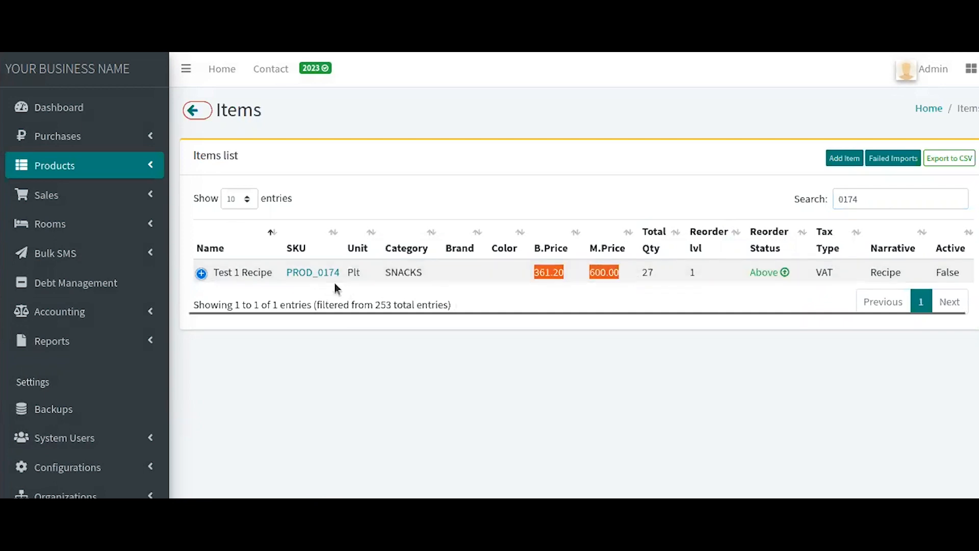
left_click(375, 278)
left_click_drag(274, 274, 202, 274)
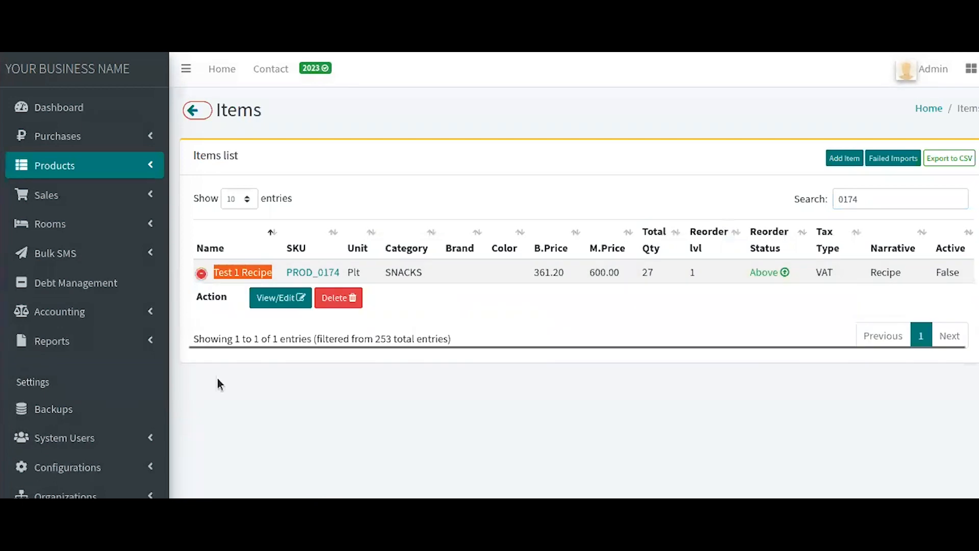
left_click(484, 336)
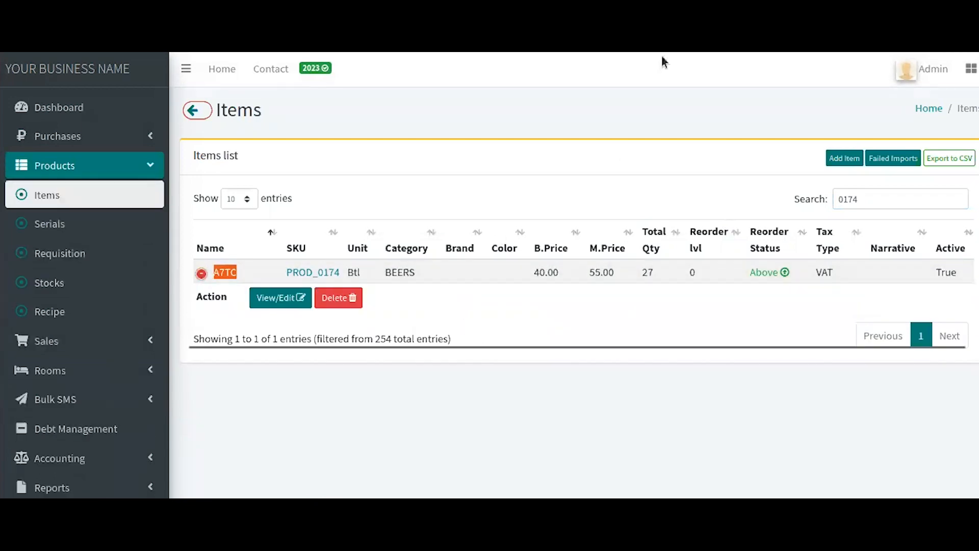
left_click(278, 298)
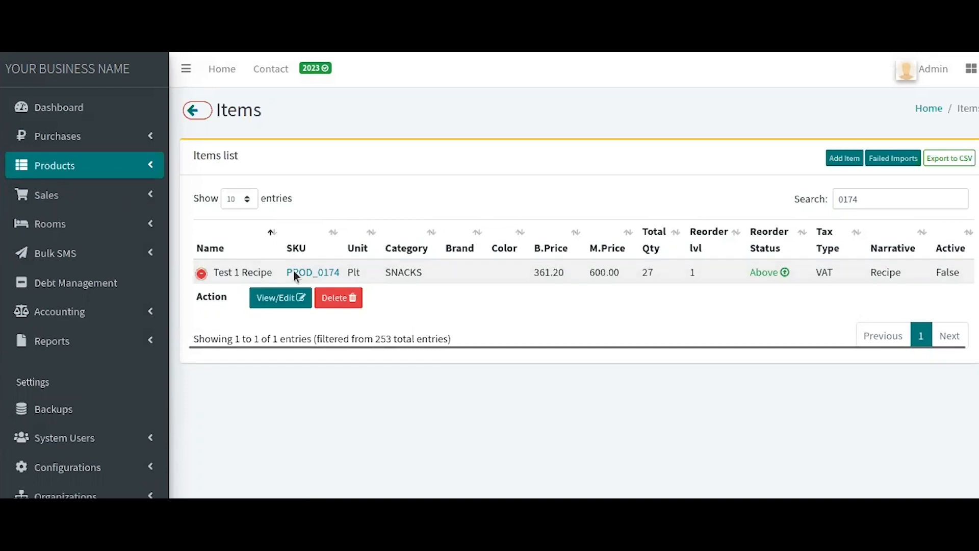
Step: Search the Items list for 270 to check whether the recipe's original SKU still exists
left_click_drag(861, 198, 727, 198)
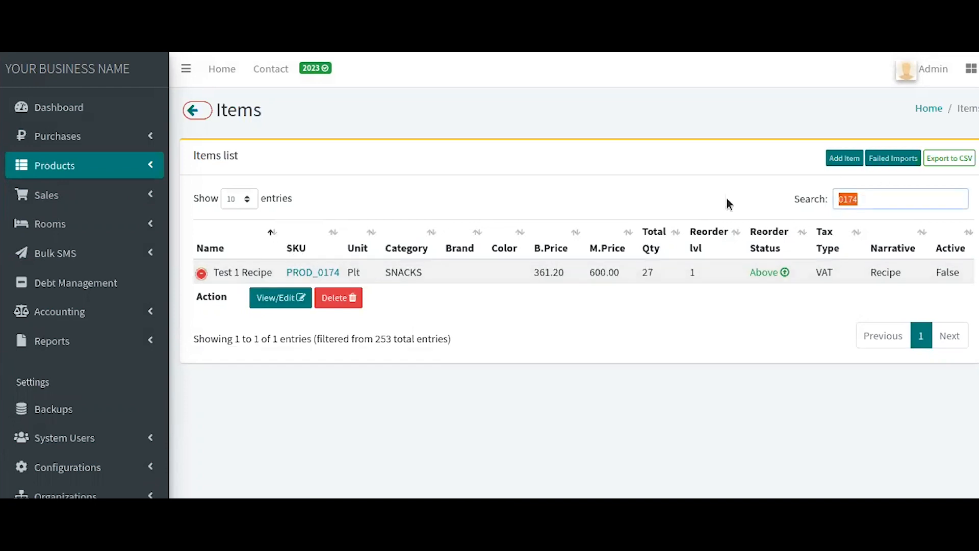
type("270")
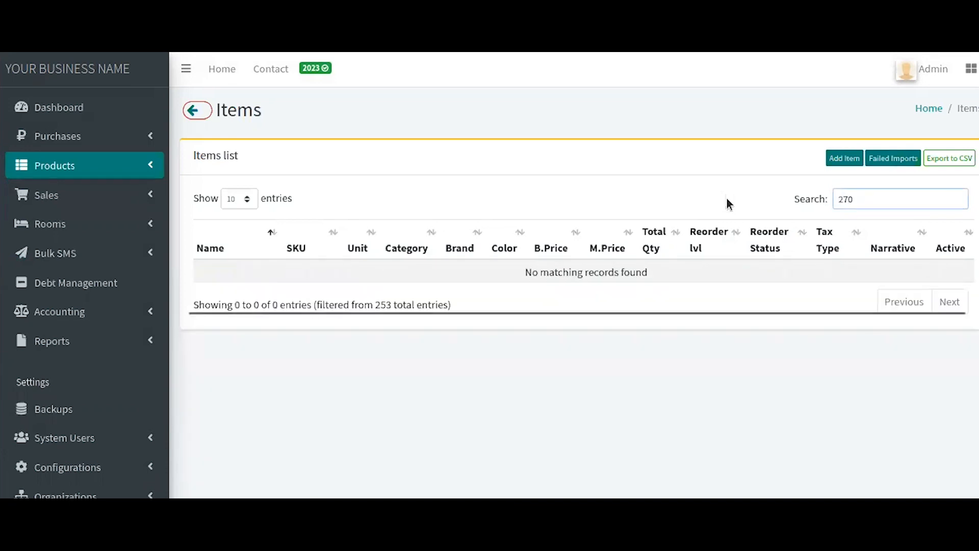
left_click_drag(868, 202, 758, 188)
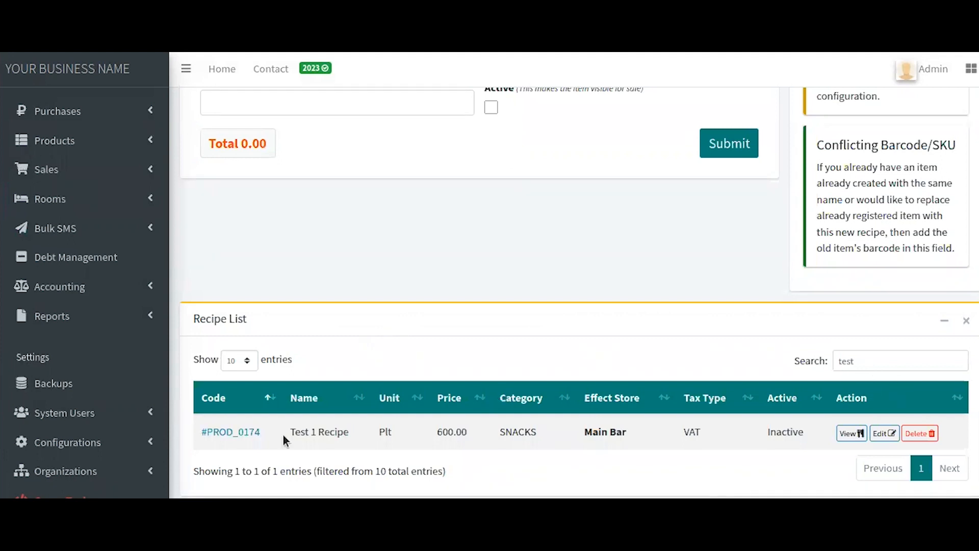
Step: Check the Test 1 Recipe code in the recipe list and view the recipe's ingredient details
left_click_drag(283, 435, 148, 452)
left_click(438, 265)
left_click(852, 434)
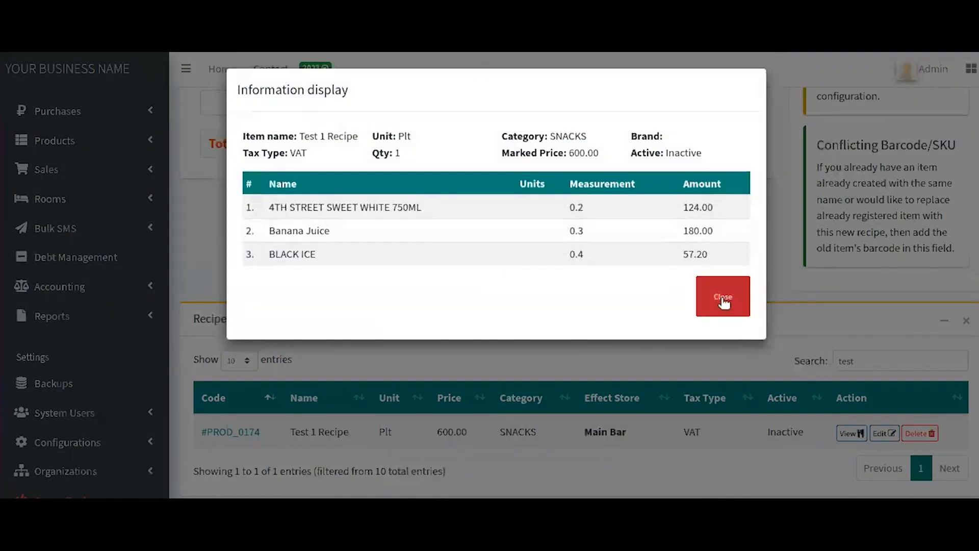
left_click(724, 301)
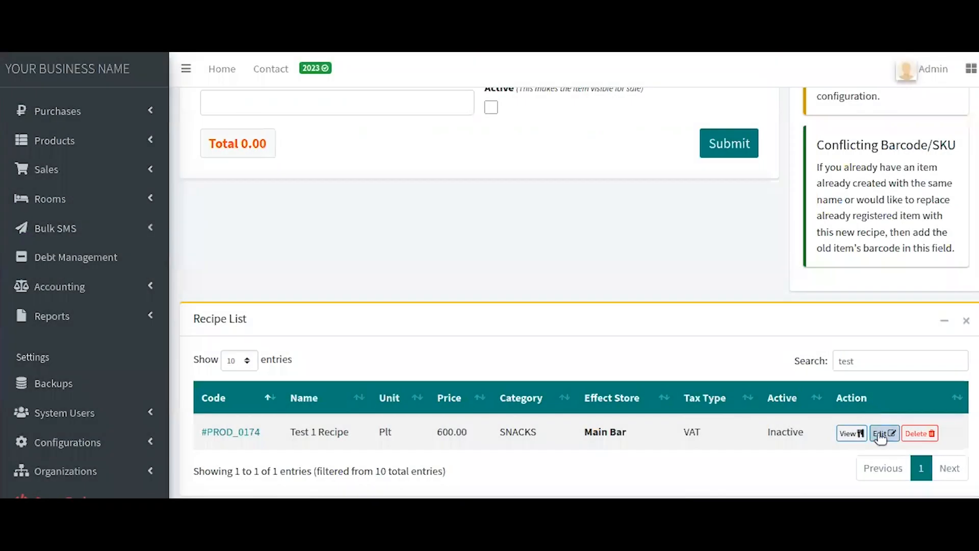
Step: Edit Test 1 Recipe to make it active and save the update
left_click(884, 435)
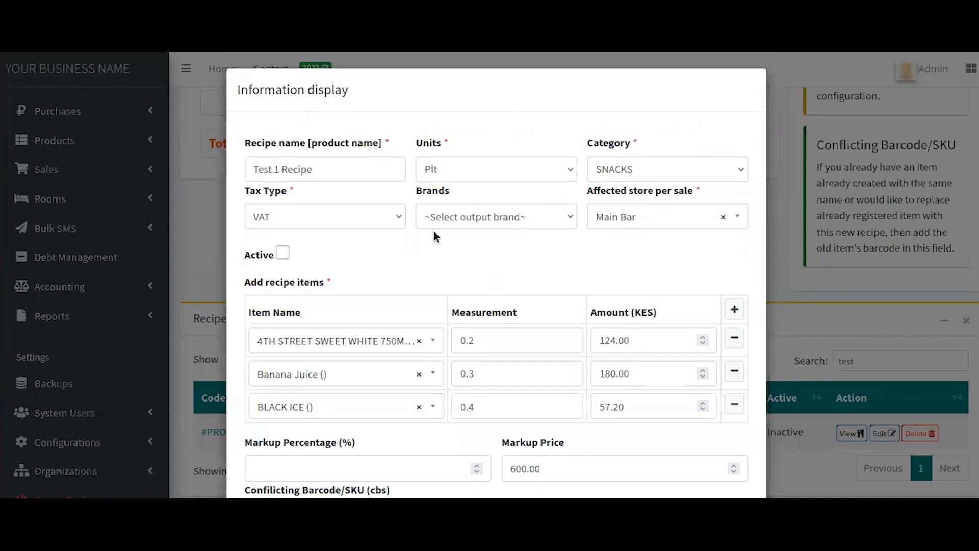
left_click(283, 253)
scroll(445, 233, "down", 2)
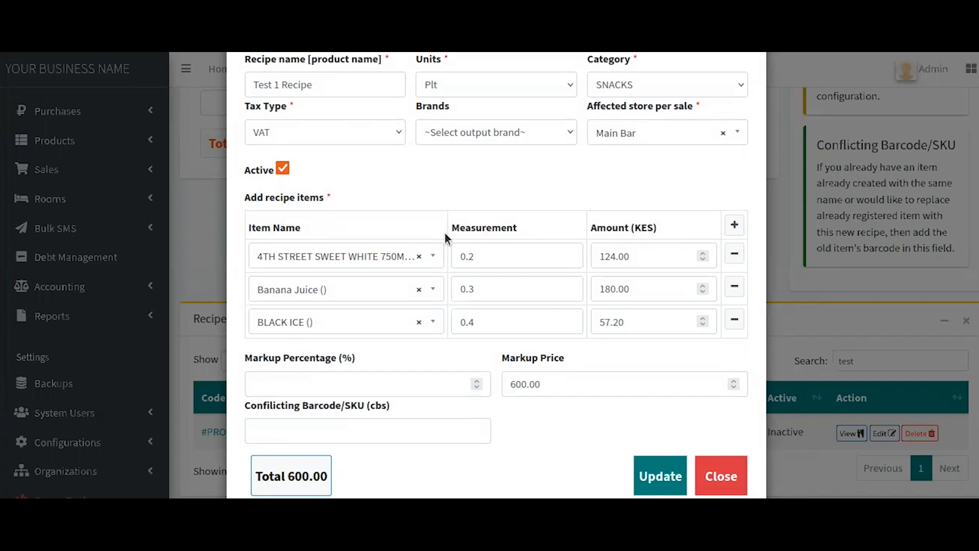
left_click(660, 477)
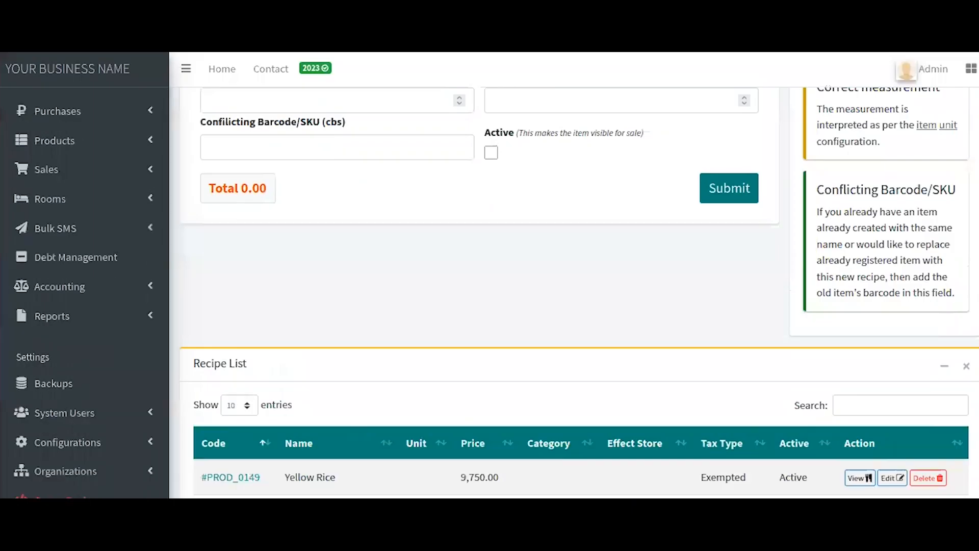
Step: Search the recipe list for test and check the active status of Test 1 Recipe
left_click(885, 411)
type("test")
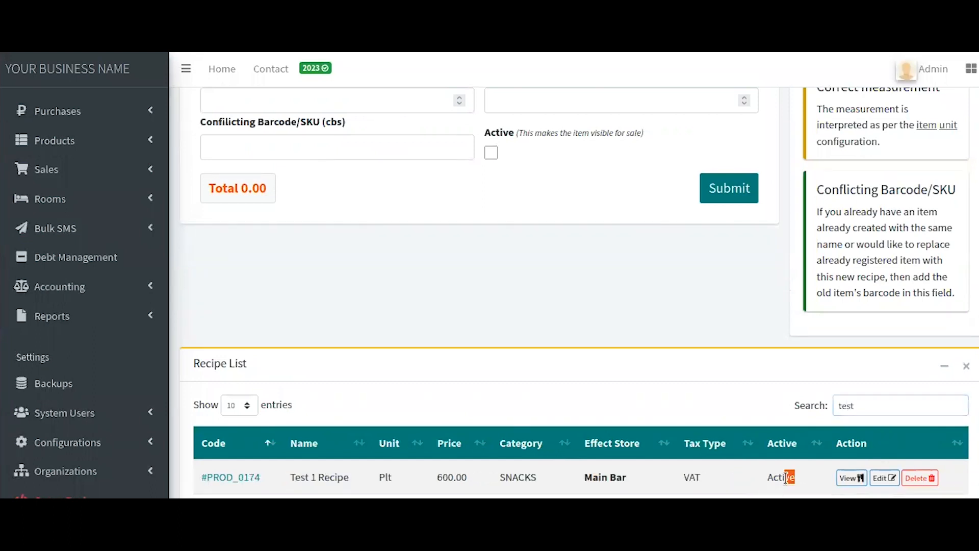
left_click_drag(785, 478, 767, 477)
left_click(350, 321)
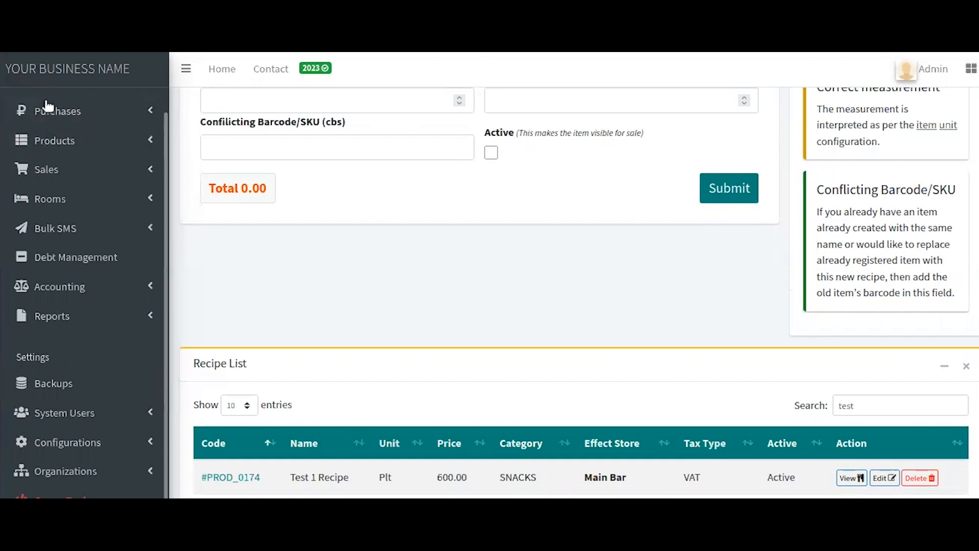
Step: Open the Selling Point and check the selling store and the items offered for sale
left_click(38, 167)
left_click(44, 202)
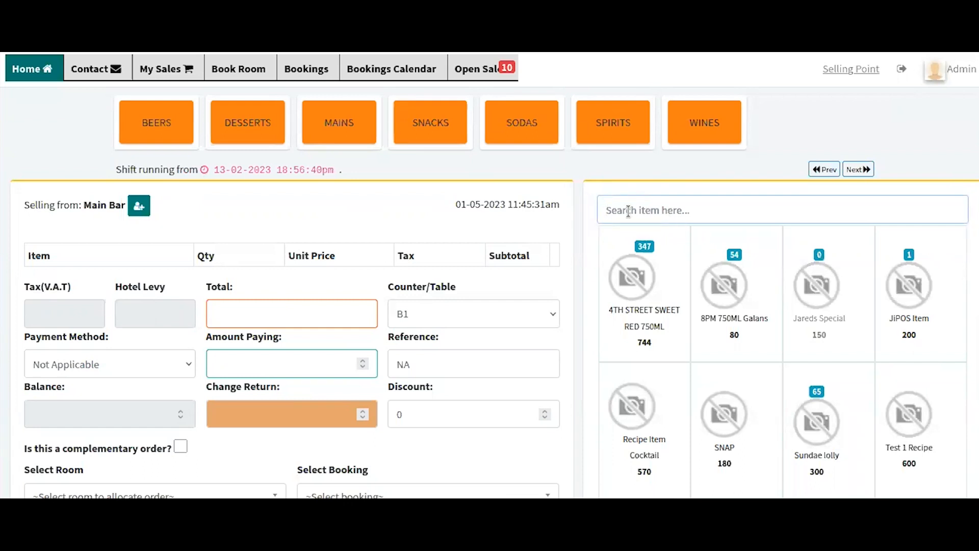
left_click_drag(85, 209, 125, 206)
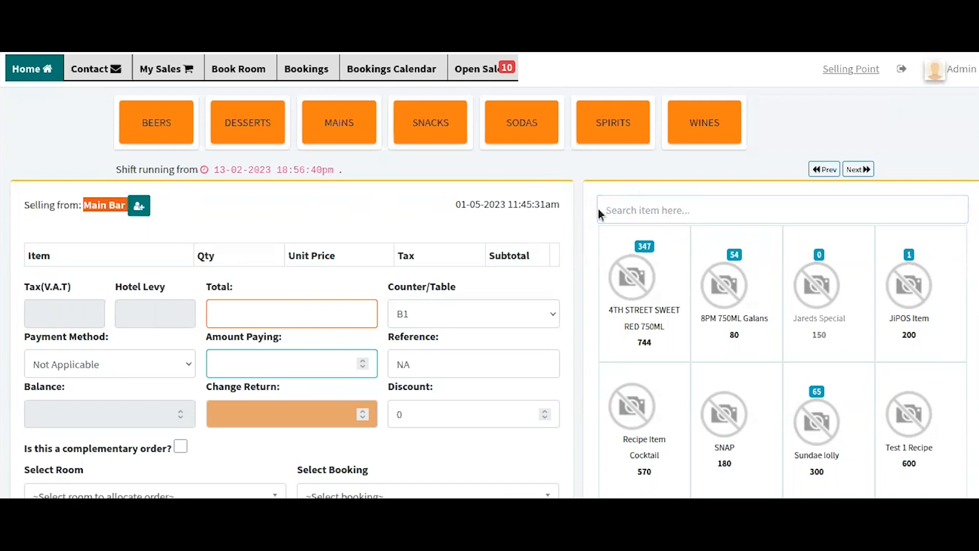
left_click(666, 207)
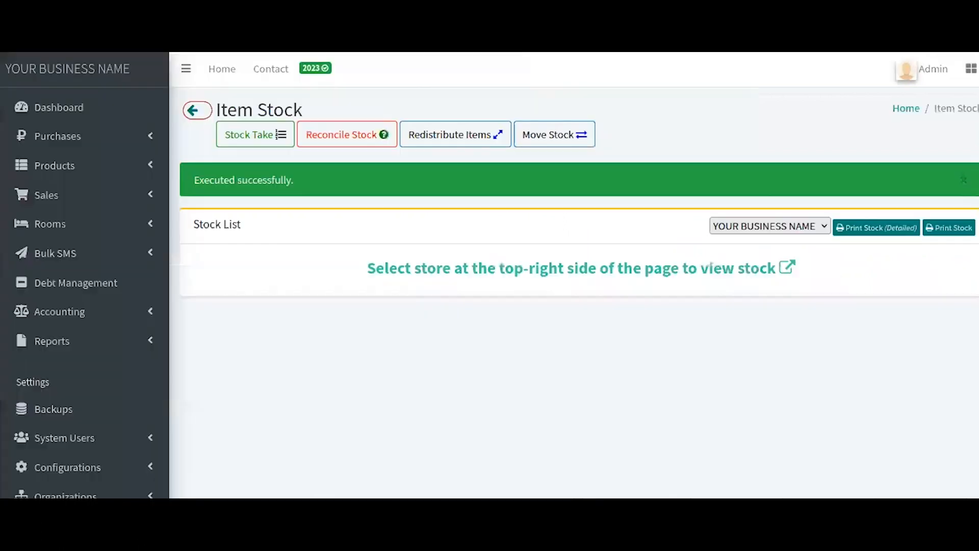
Step: Start redistributing items from the product stock page, keeping Main Bar as the preferred store
left_click(81, 167)
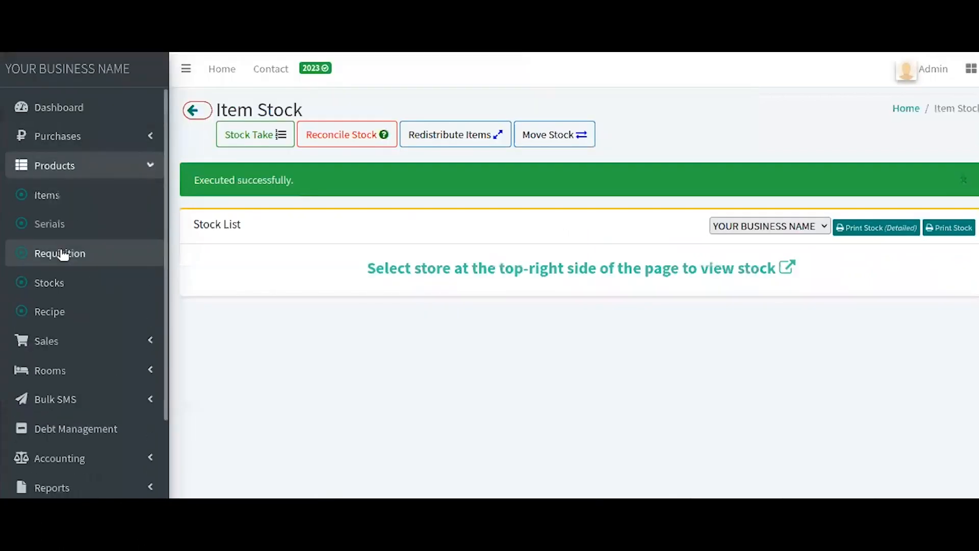
left_click(51, 283)
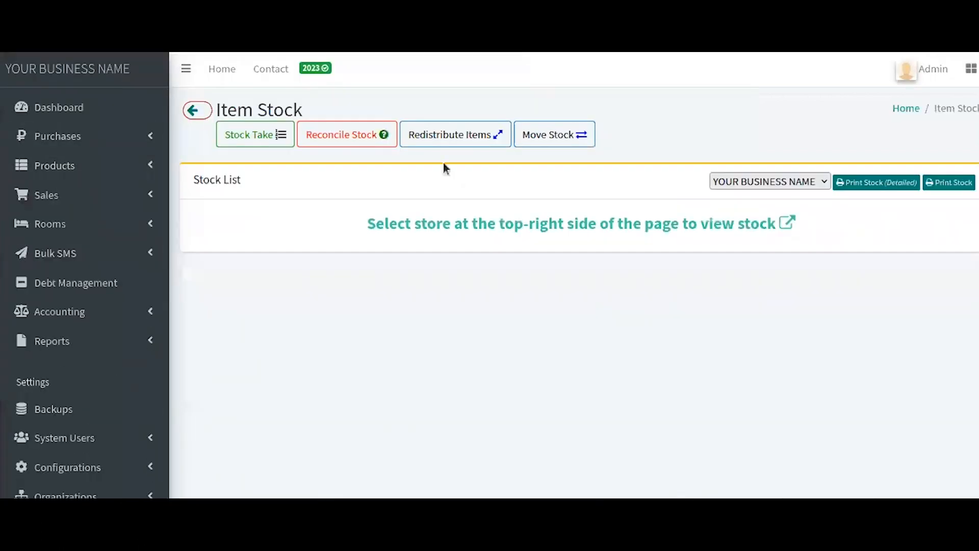
left_click(452, 139)
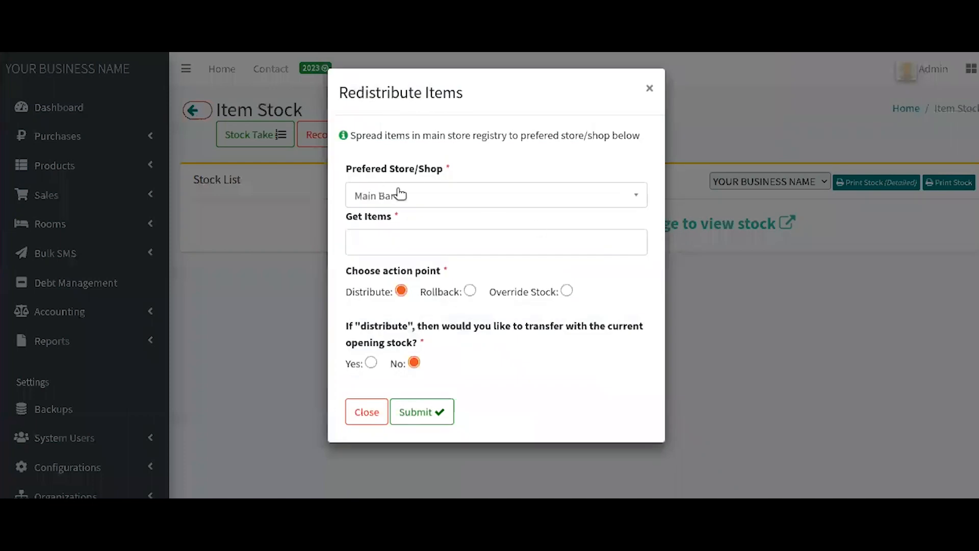
left_click(398, 194)
left_click(399, 194)
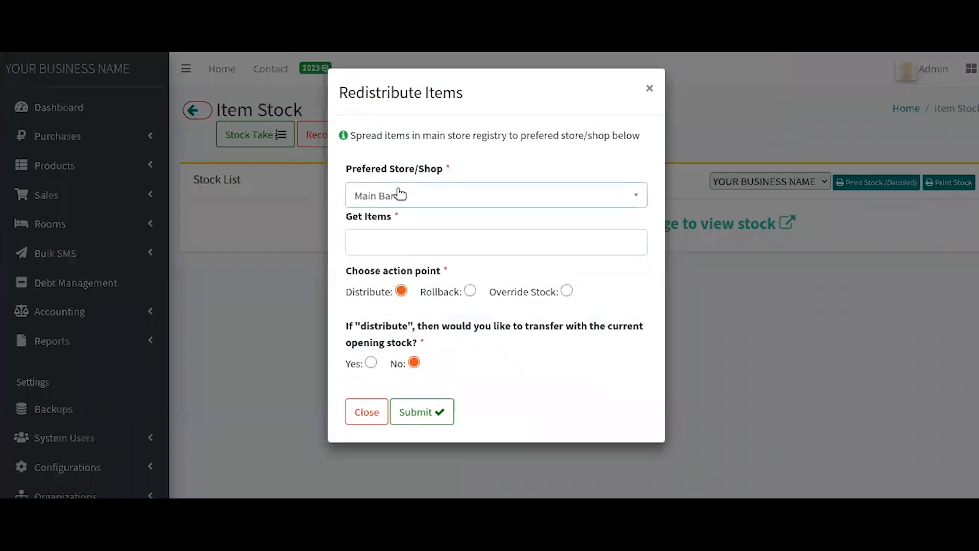
Step: Choose Test 1 Recipe - PROD_0174 as the item and submit its distribution without transferring the current opening stock
left_click(464, 237)
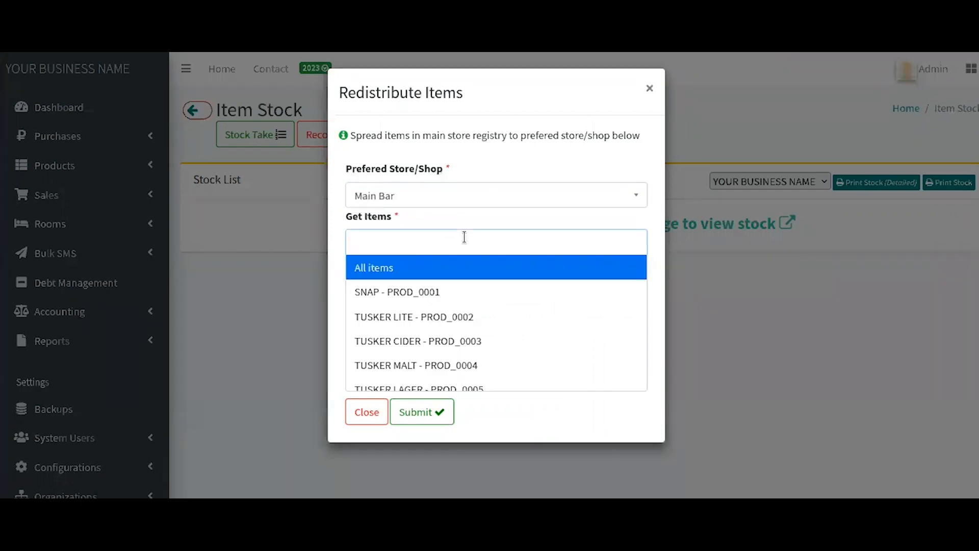
type("twst")
key("BackSpace")
key("BackSpace")
key("BackSpace")
key("BackSpace")
type("test")
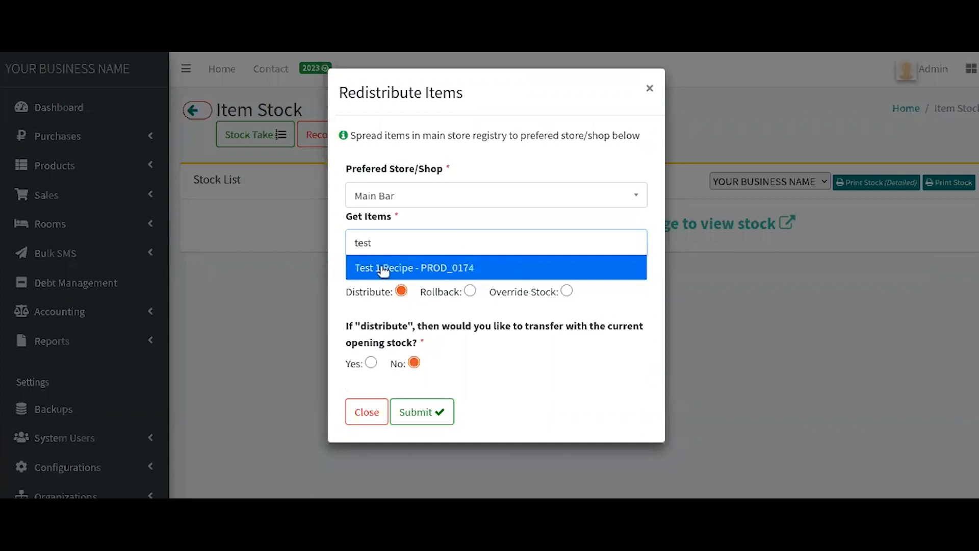
left_click(383, 269)
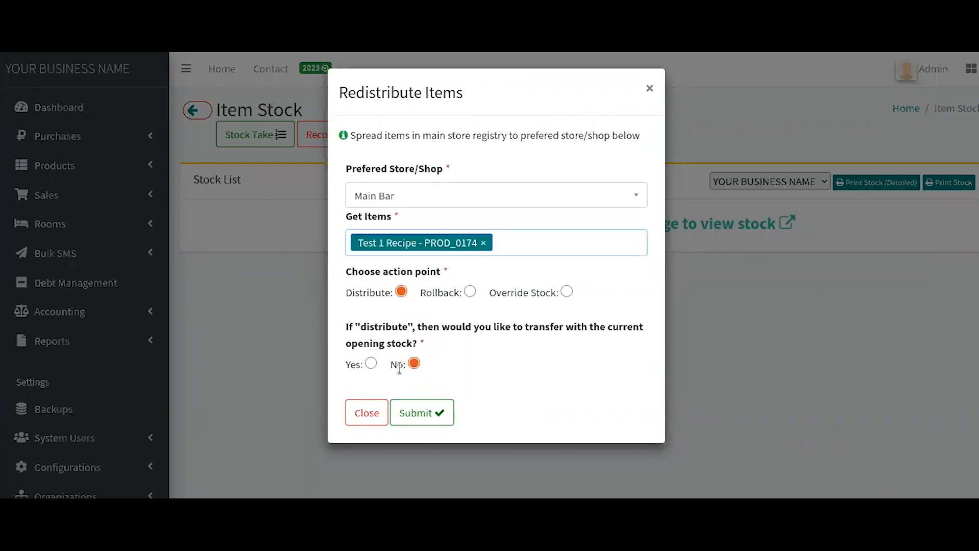
left_click(466, 365)
left_click(430, 414)
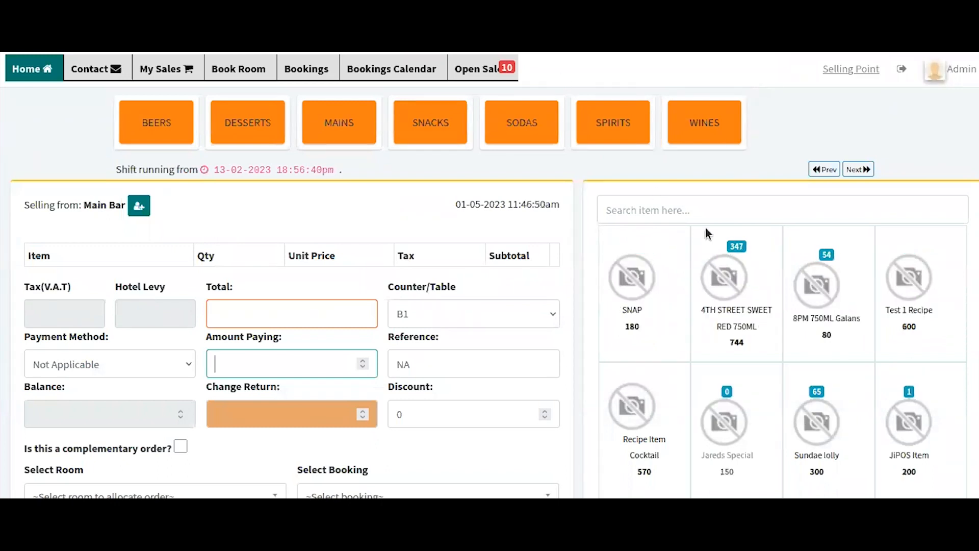
Step: Search the selling point items for test and add Test 1 Recipe to the sale
left_click(676, 209)
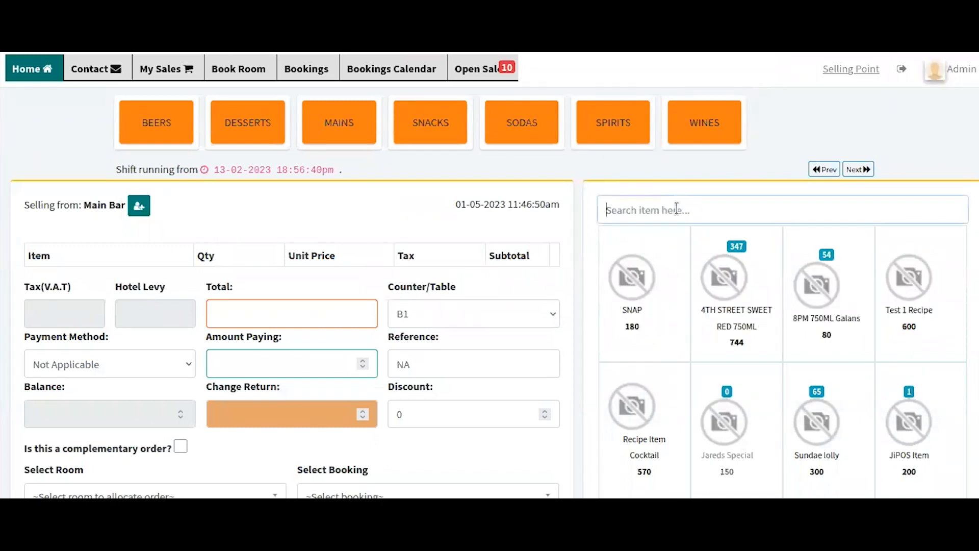
type("test")
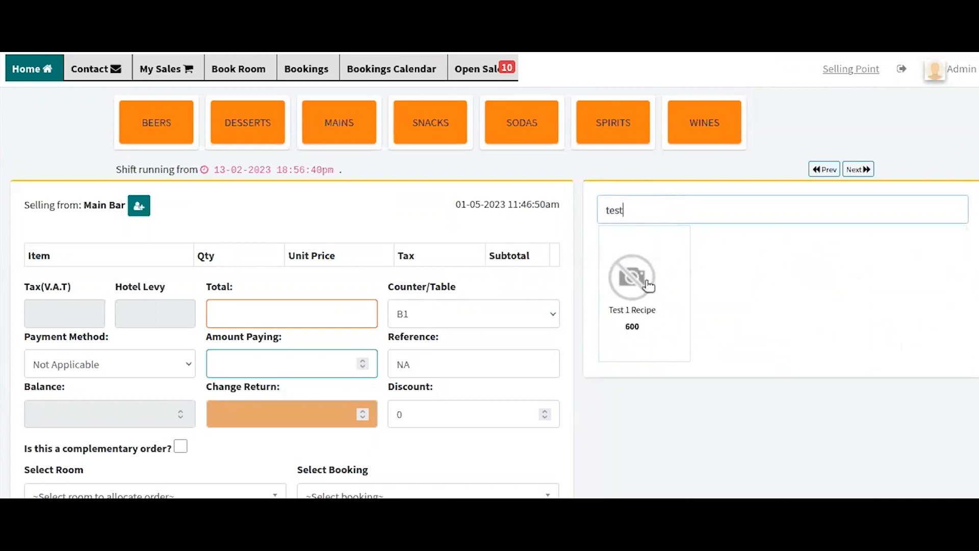
left_click(659, 282)
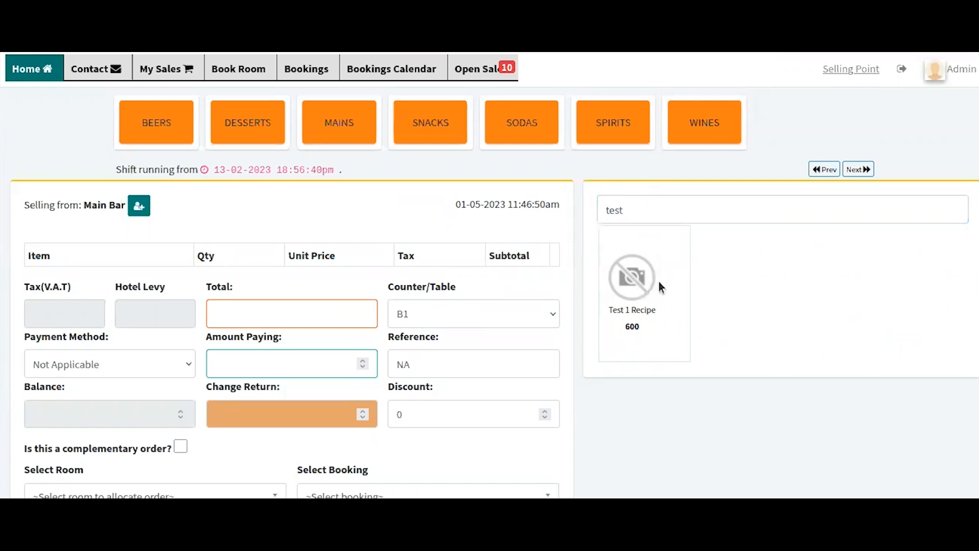
left_click(641, 284)
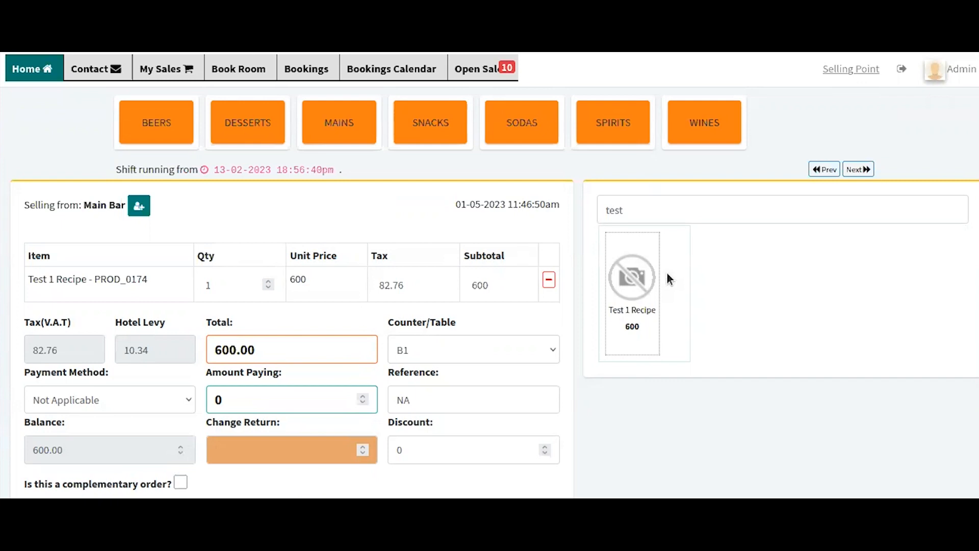
left_click(587, 173)
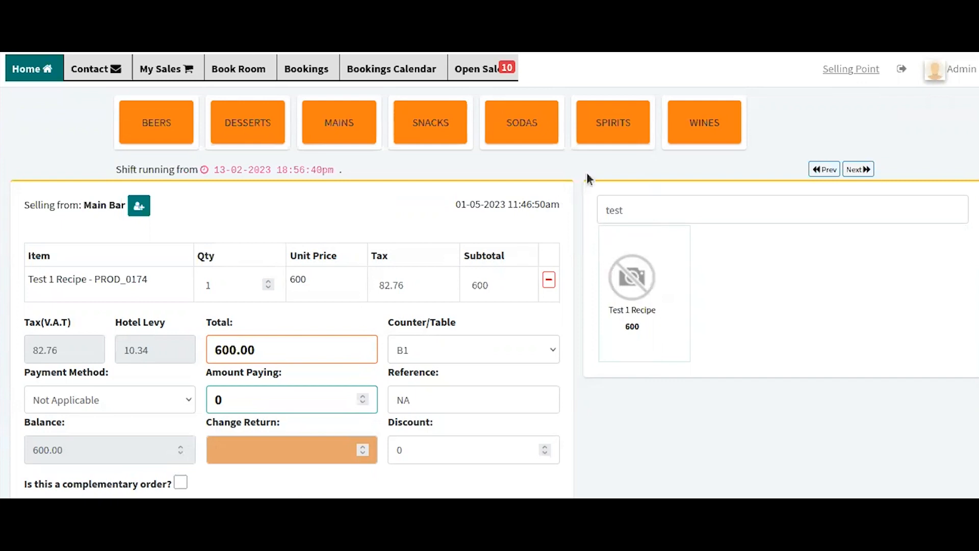